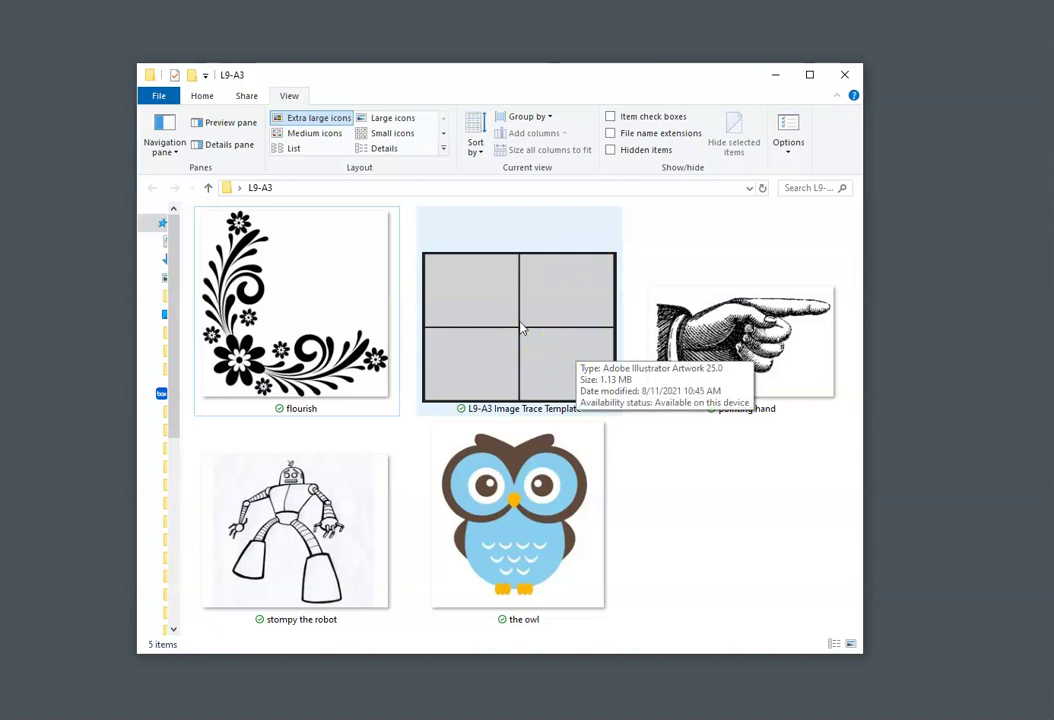
# - Open the image trace template and place 'stompy the robot' from the L9-A3 folder
pyautogui.doubleClick(534, 337)
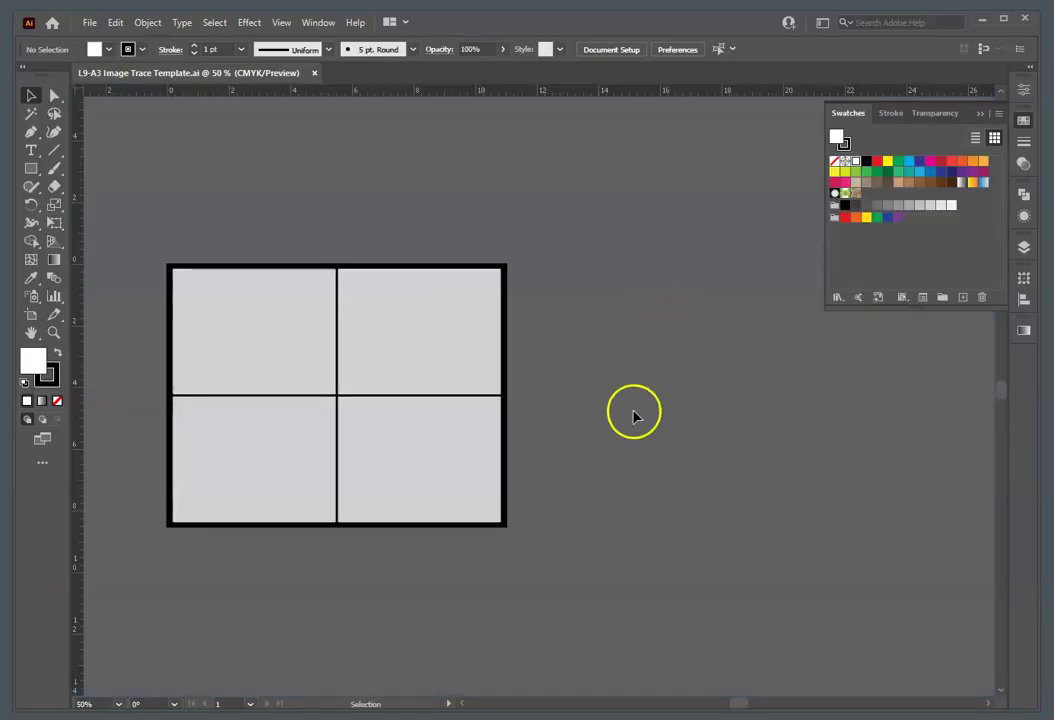
pyautogui.click(391, 398)
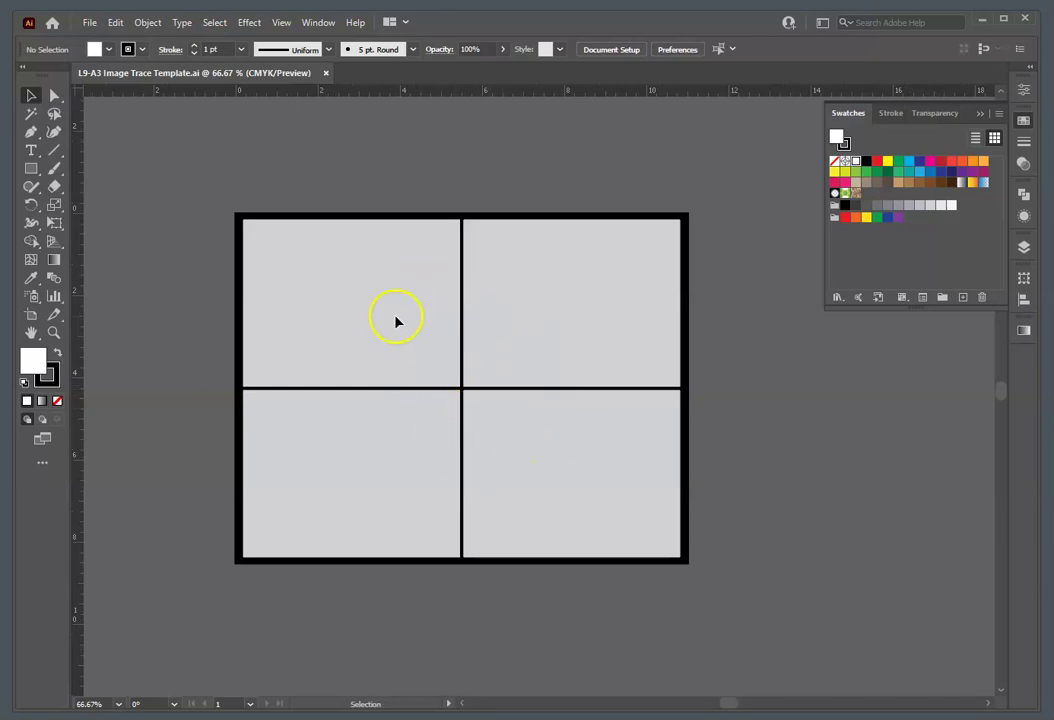
pyautogui.click(92, 27)
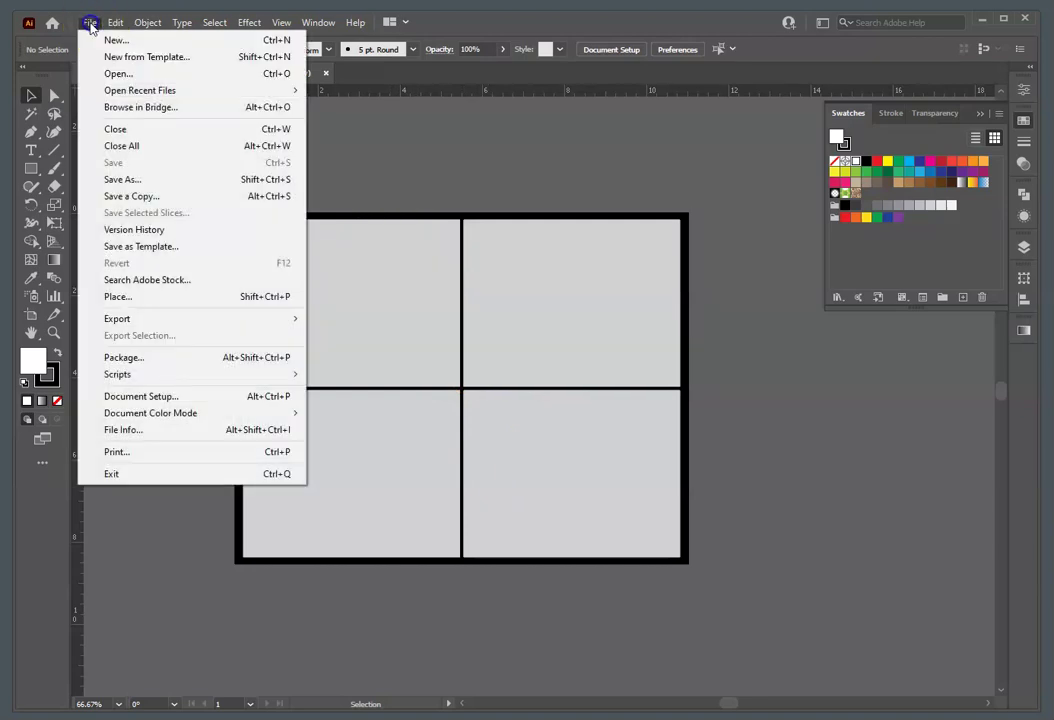
pyautogui.click(167, 297)
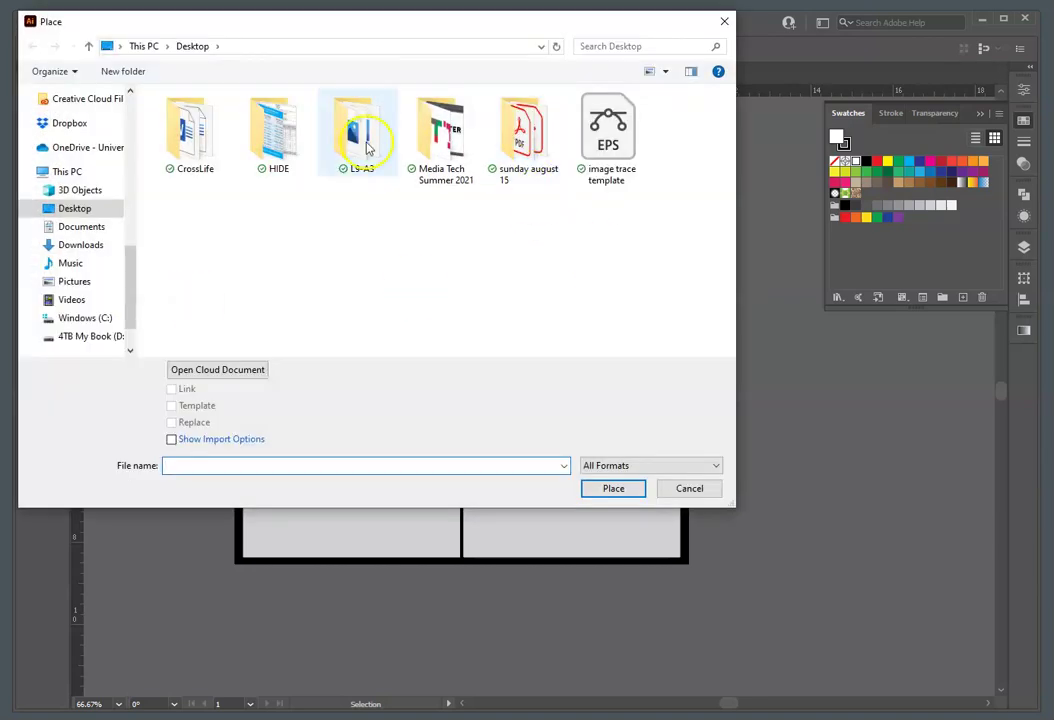
pyautogui.doubleClick(350, 148)
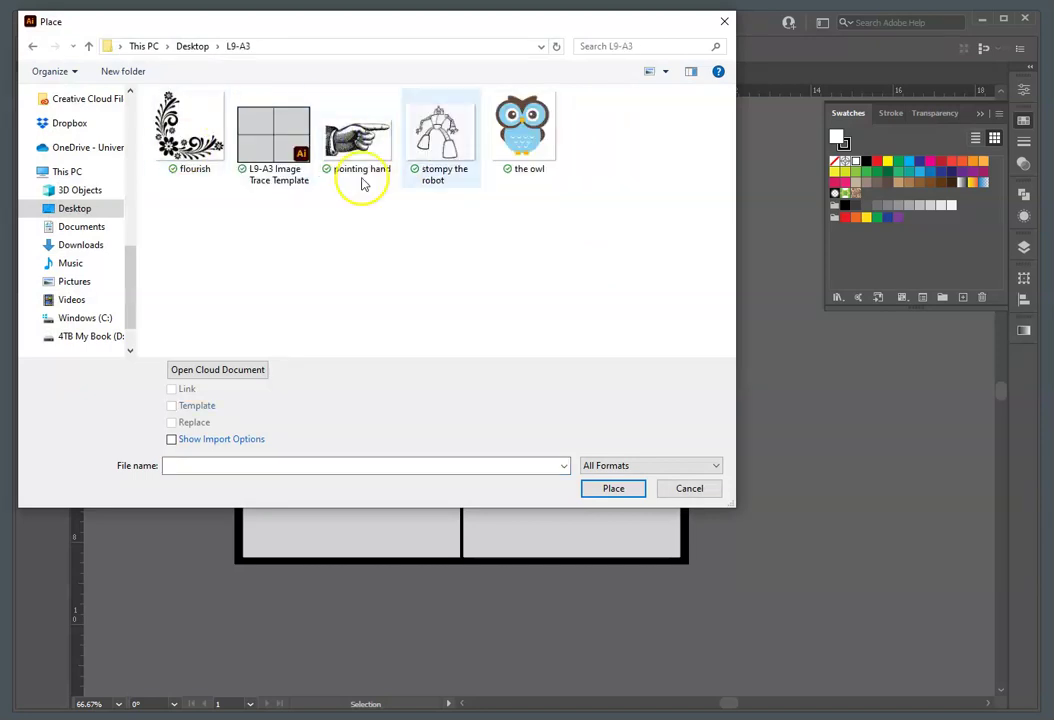
pyautogui.click(442, 125)
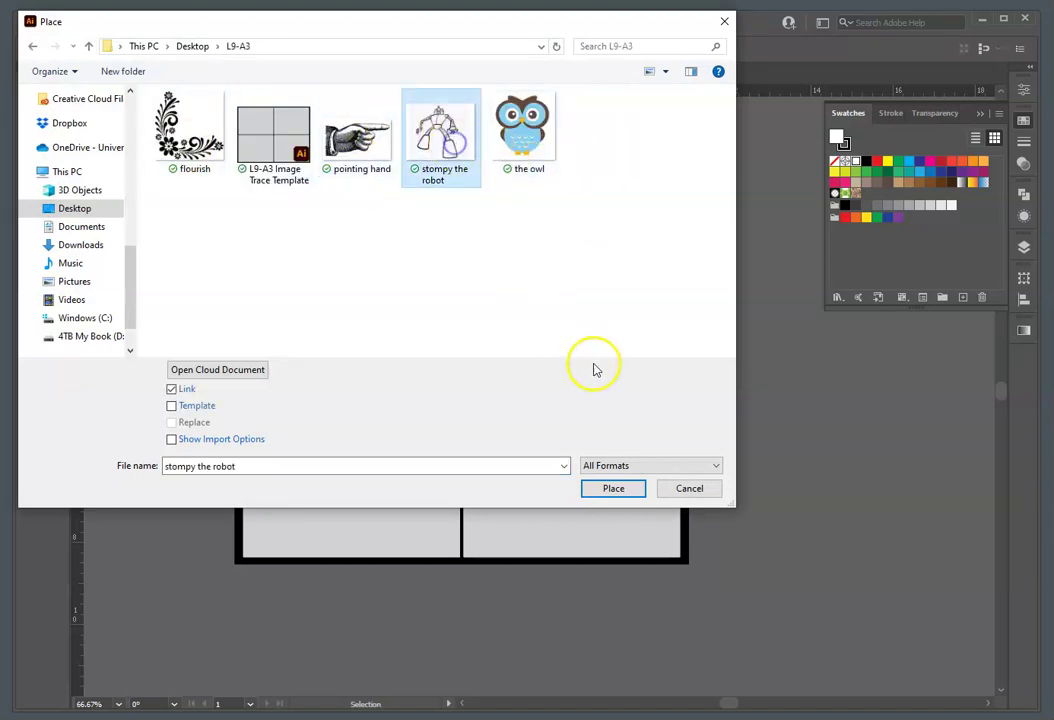
pyautogui.click(632, 492)
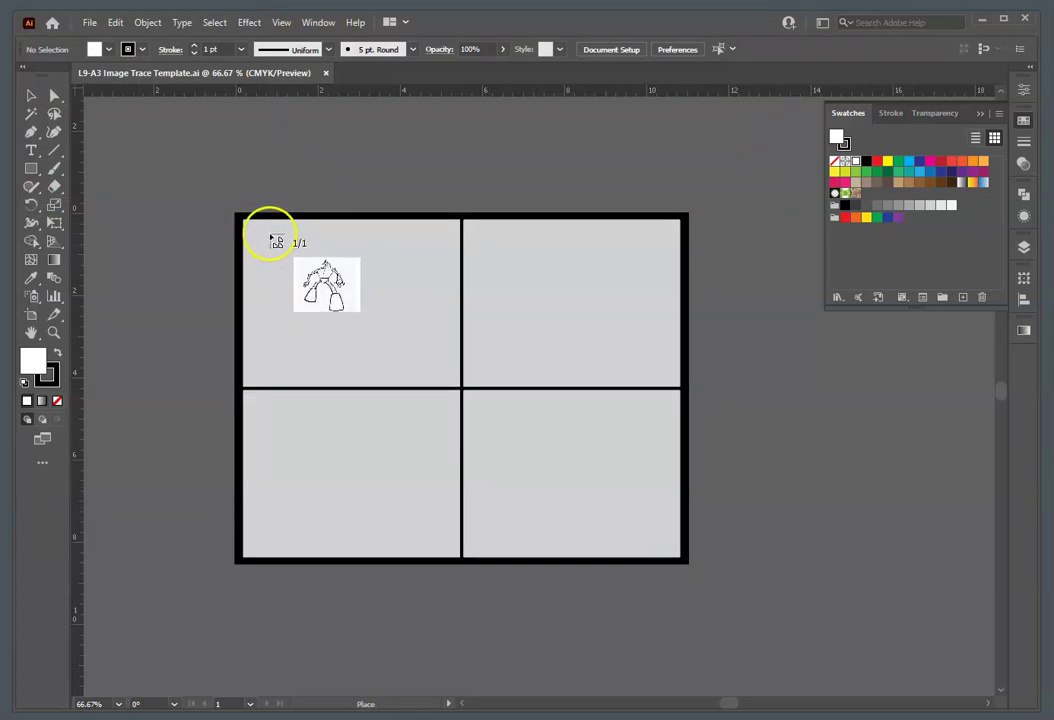
# - Drop the robot image into the top-left panel and nudge it into position
pyautogui.click(273, 236)
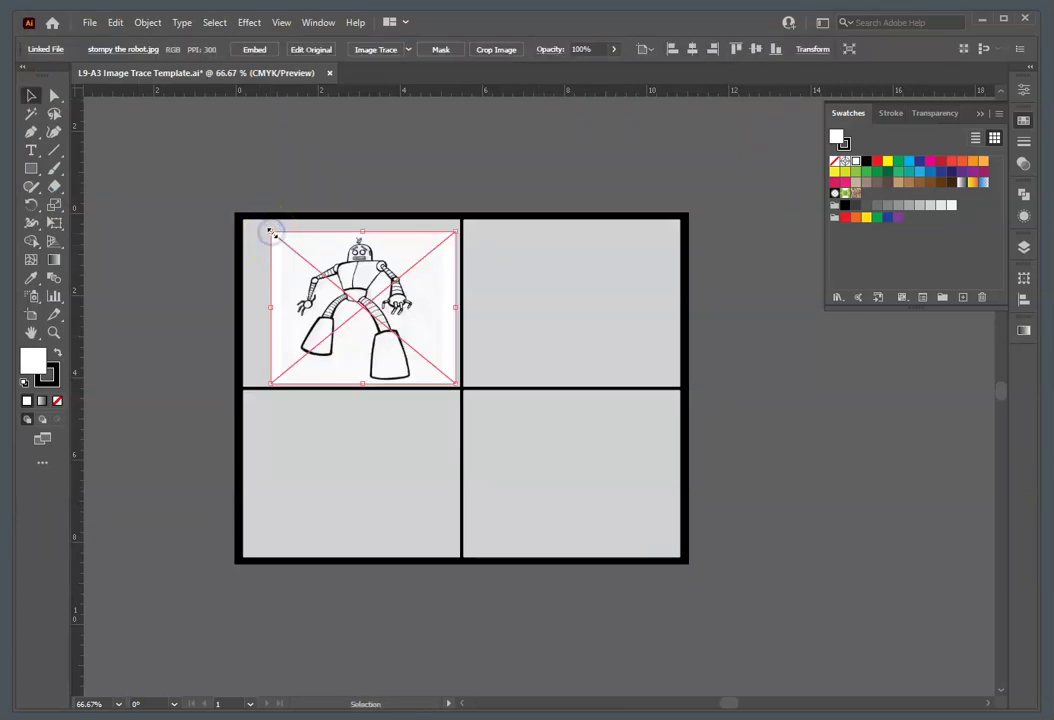
pyautogui.moveTo(356, 284); pyautogui.dragTo(347, 273)
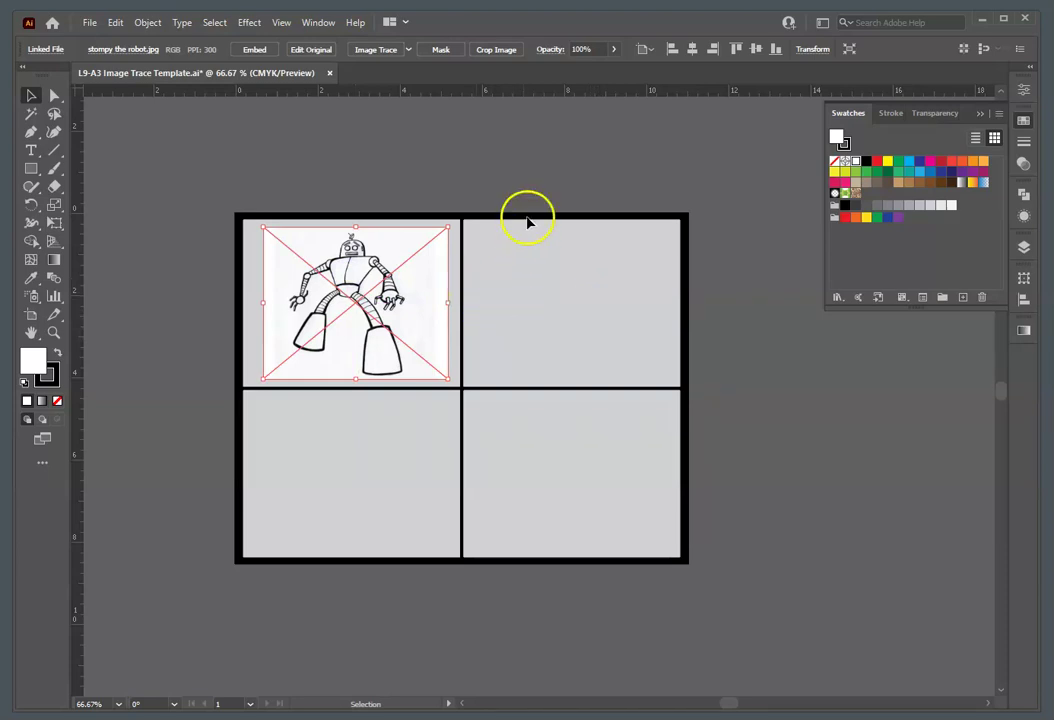
pyautogui.click(552, 160)
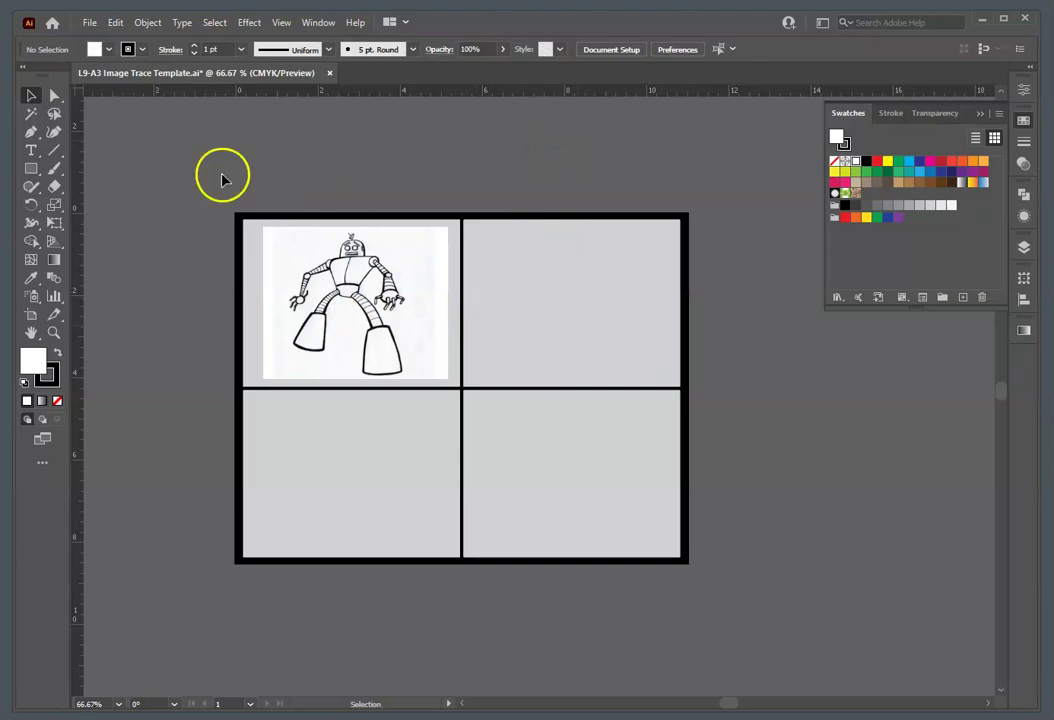
# - Place the owl image sized to fill the top-right panel
pyautogui.click(89, 22)
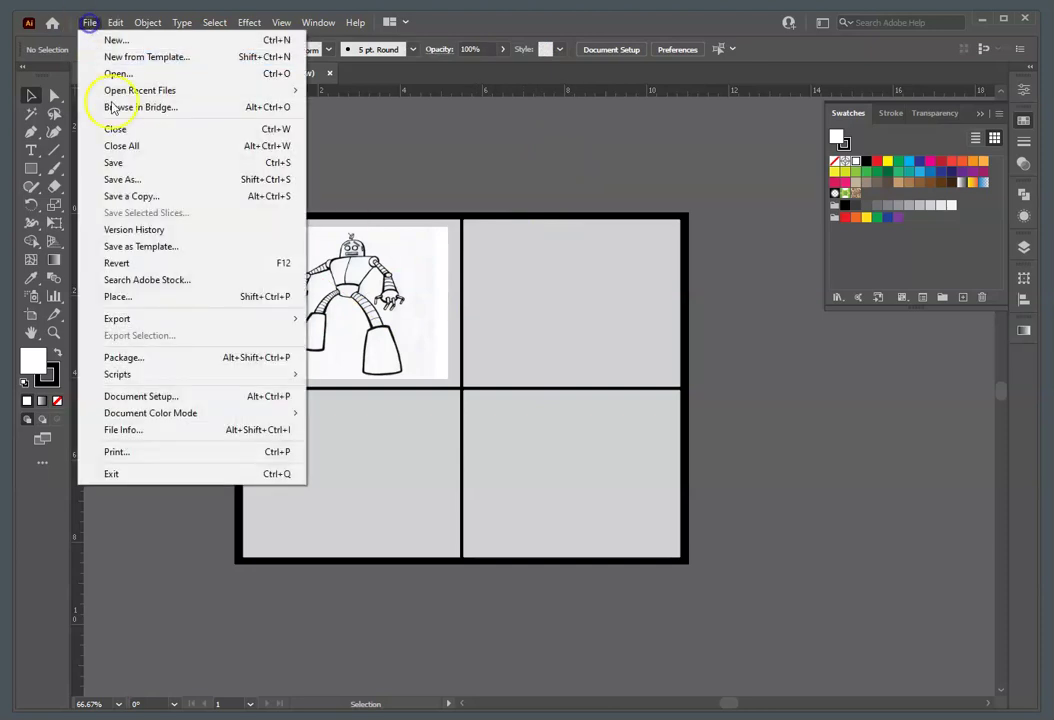
pyautogui.click(167, 296)
pyautogui.click(533, 146)
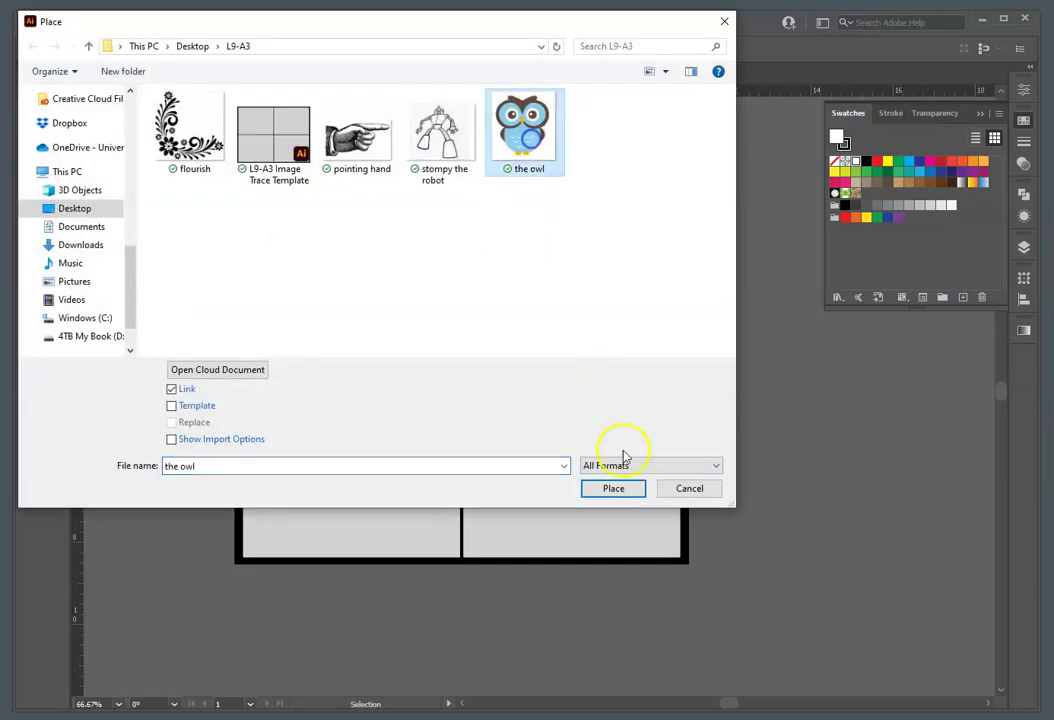
pyautogui.click(630, 490)
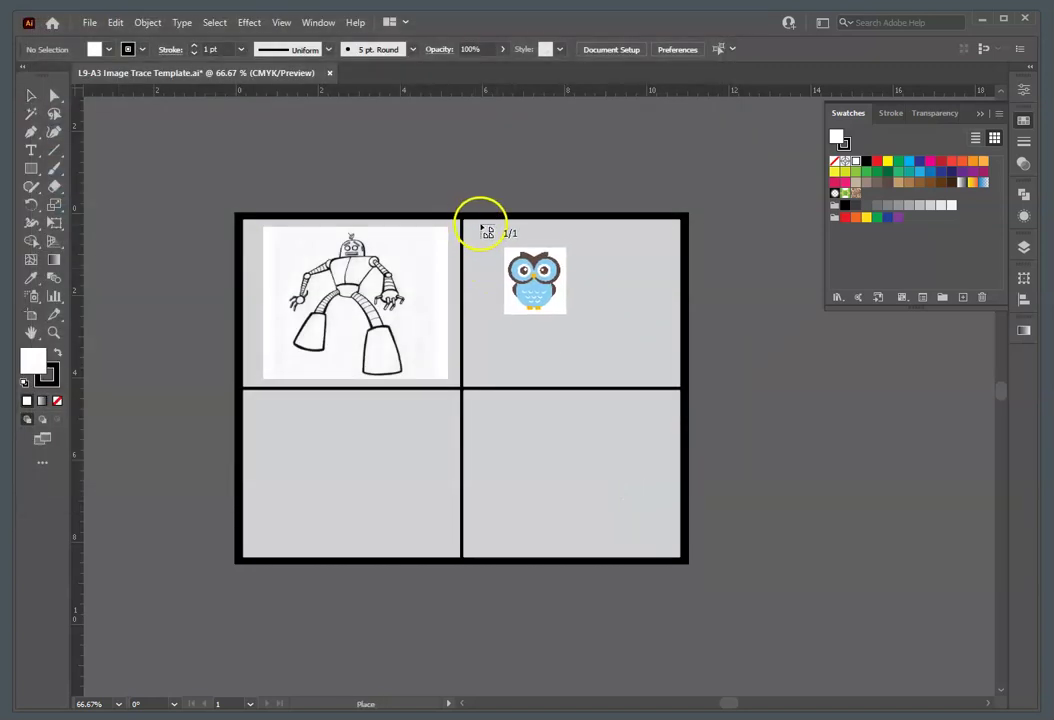
pyautogui.moveTo(479, 224); pyautogui.dragTo(697, 381)
pyautogui.moveTo(600, 306); pyautogui.dragTo(616, 312)
pyautogui.click(183, 203)
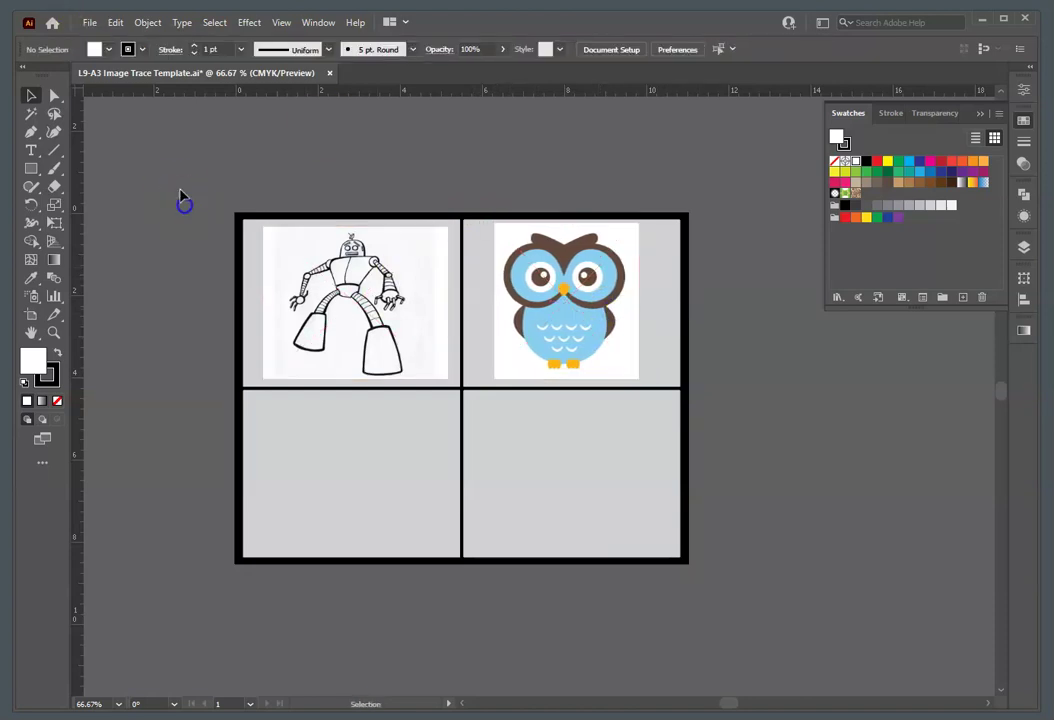
# - Place the pointing hand image sized to fill the bottom-left panel
pyautogui.click(90, 22)
pyautogui.click(174, 297)
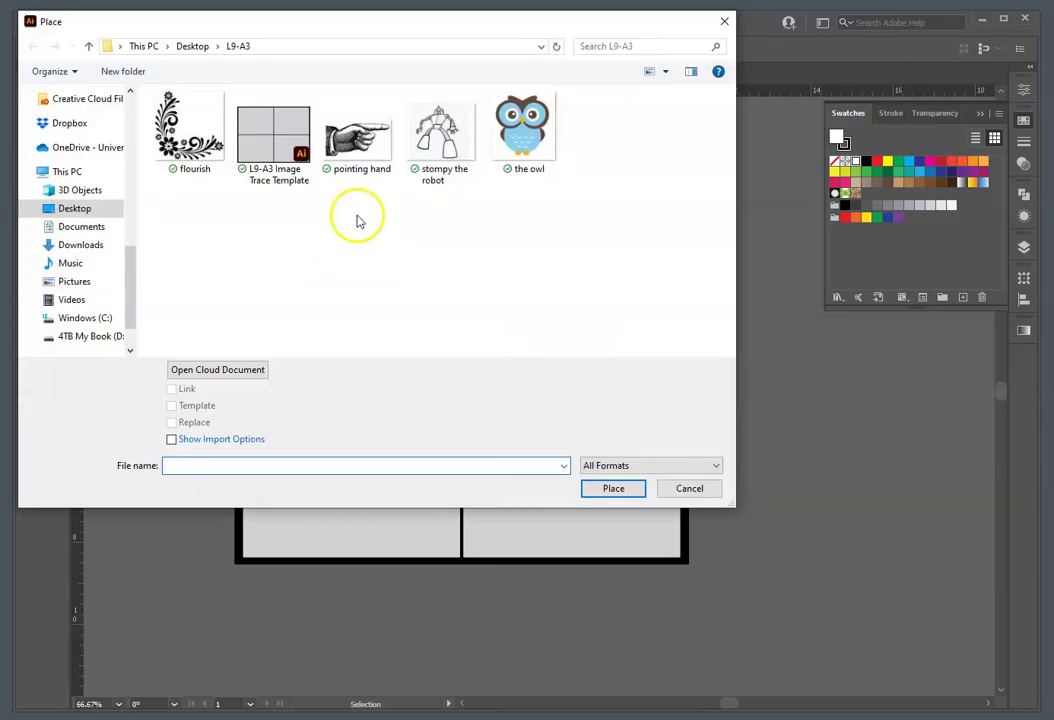
pyautogui.click(380, 150)
pyautogui.click(616, 489)
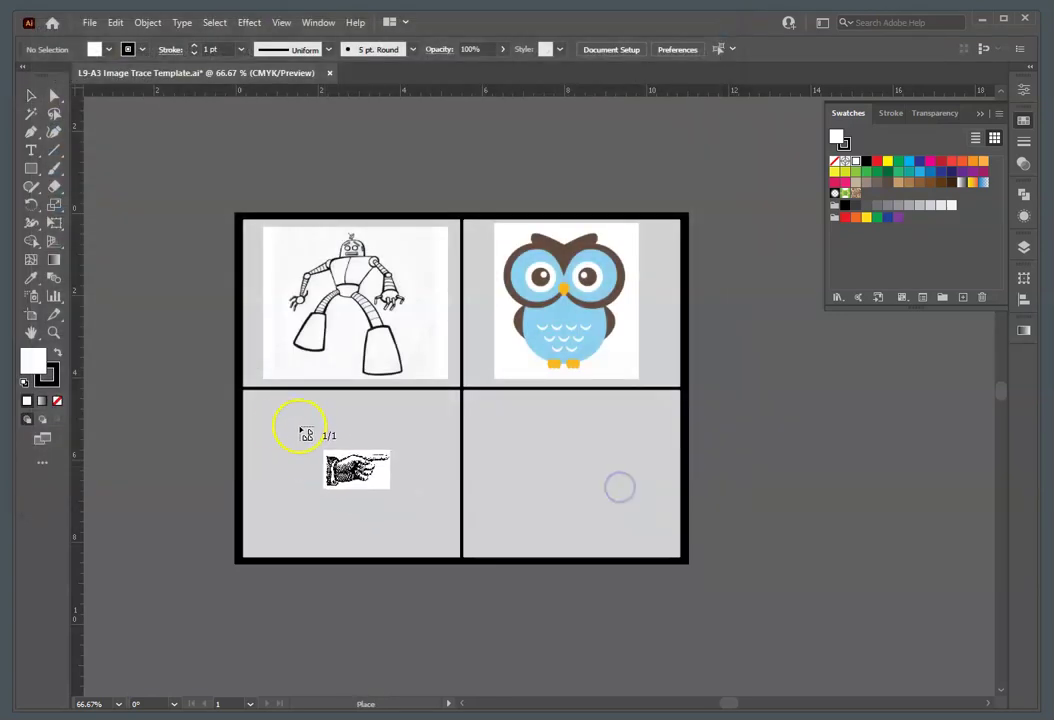
pyautogui.moveTo(250, 404); pyautogui.dragTo(469, 523)
pyautogui.moveTo(360, 456); pyautogui.dragTo(364, 469)
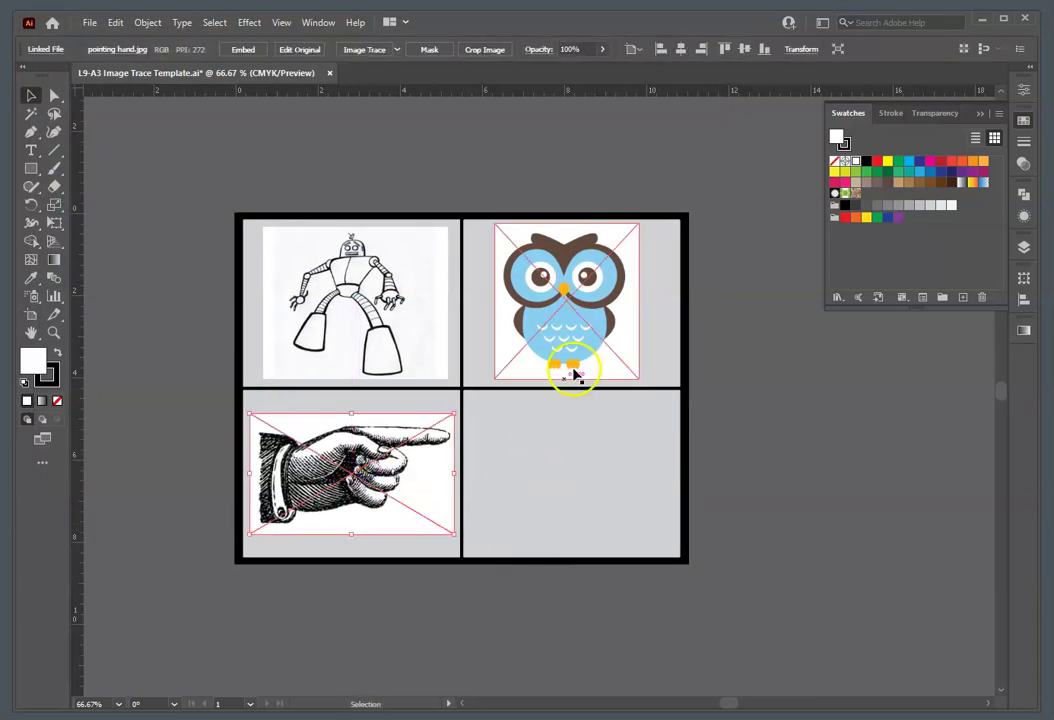
pyautogui.click(772, 306)
# - Place the flourish image sized to fill the bottom-right panel
pyautogui.click(89, 22)
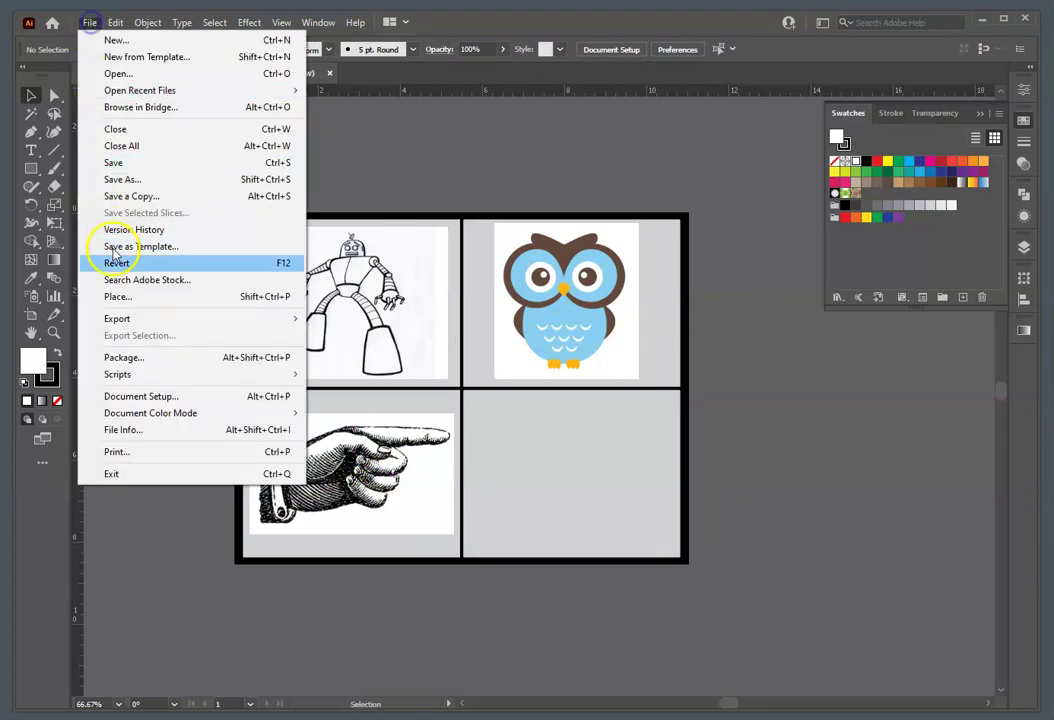
pyautogui.click(139, 297)
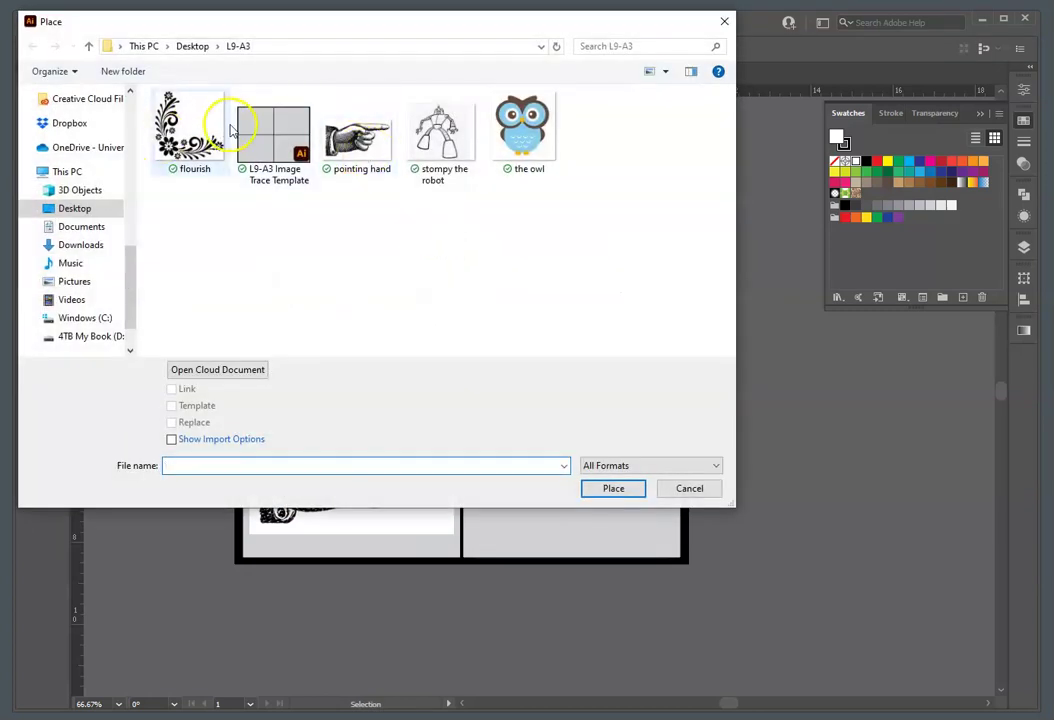
pyautogui.click(200, 125)
pyautogui.click(613, 489)
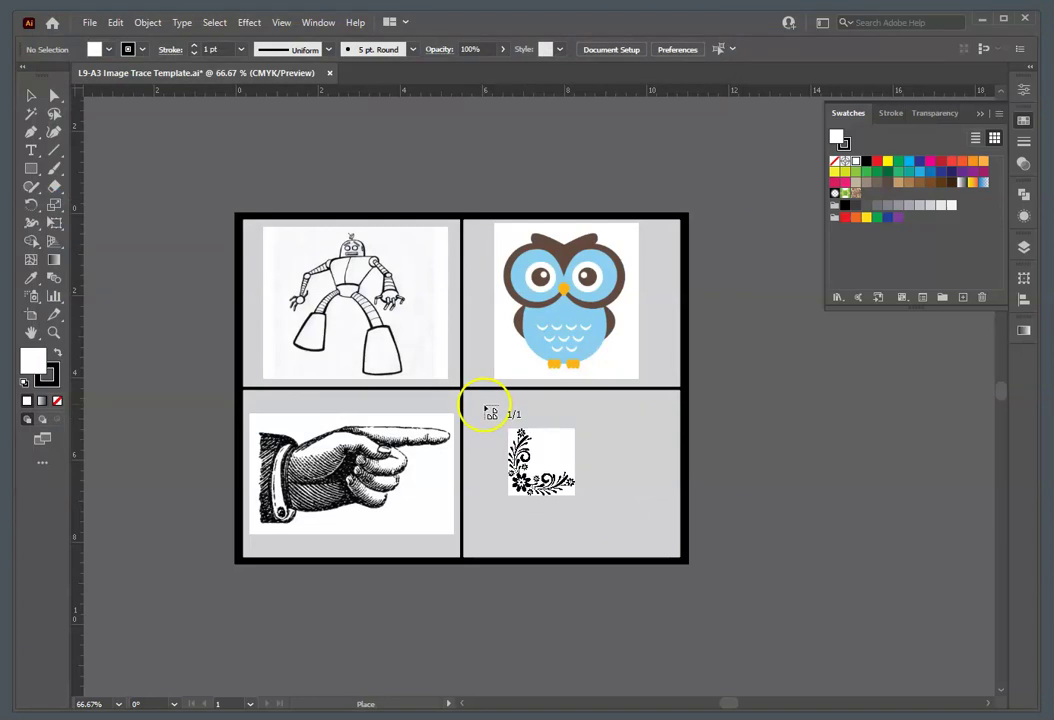
pyautogui.moveTo(472, 396); pyautogui.dragTo(692, 551)
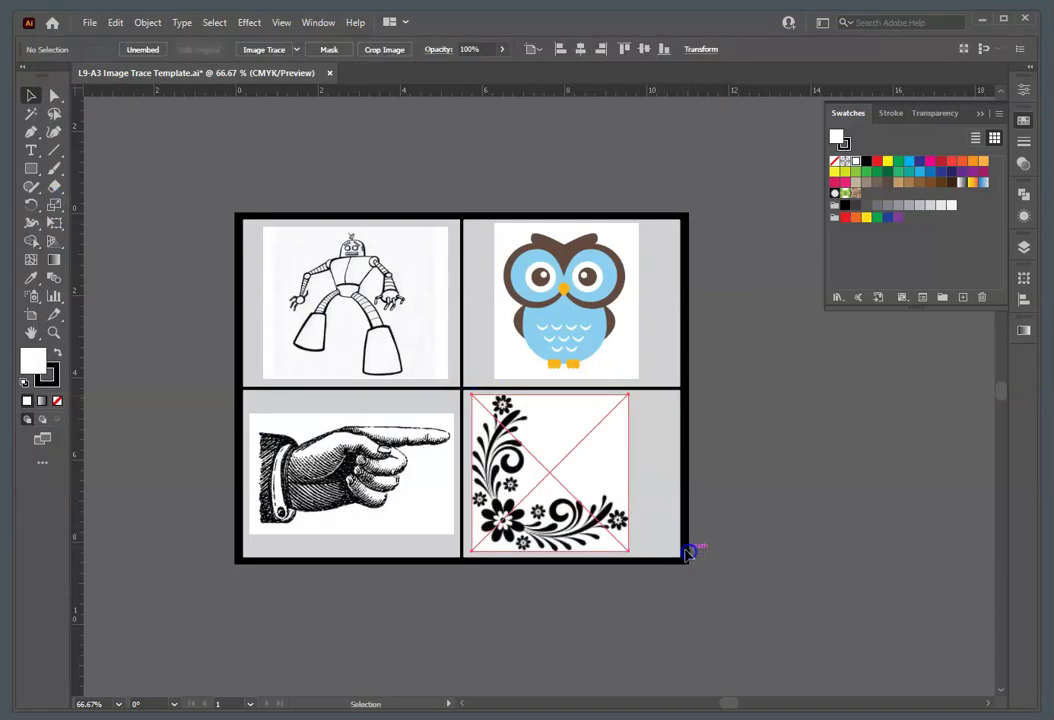
pyautogui.moveTo(598, 485); pyautogui.dragTo(616, 486)
pyautogui.click(732, 480)
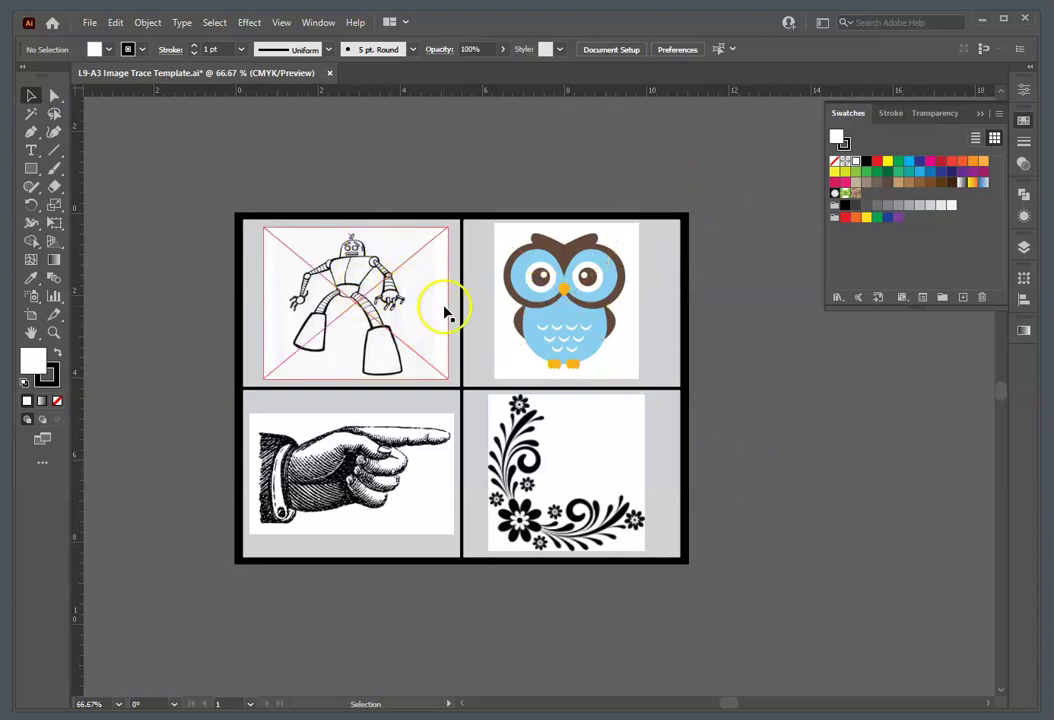
# - Zoom in closely on the robot's eye and the pointing hand's top edge
pyautogui.hotkey('ctrl', 'space')
pyautogui.moveTo(346, 237); pyautogui.dragTo(619, 445)
pyautogui.moveTo(536, 440); pyautogui.dragTo(574, 452)
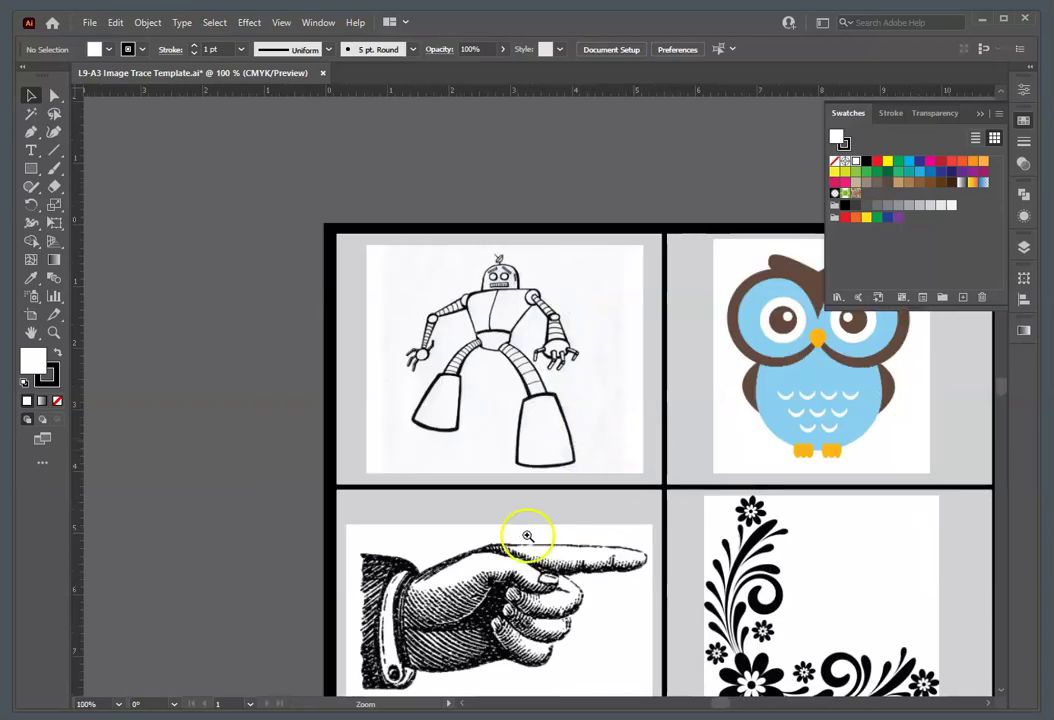
pyautogui.click(530, 548)
pyautogui.moveTo(533, 557); pyautogui.dragTo(546, 301)
pyautogui.moveTo(536, 409); pyautogui.dragTo(537, 410)
# - Zoom back out to all four panels, recentre the template and clear the selection
pyautogui.keyDown('alt'); pyautogui.click(536, 410); pyautogui.keyUp('alt')
pyautogui.keyDown('alt'); pyautogui.click(565, 329); pyautogui.keyUp('alt')
pyautogui.moveTo(565, 329); pyautogui.dragTo(407, 338)
pyautogui.click(407, 338)
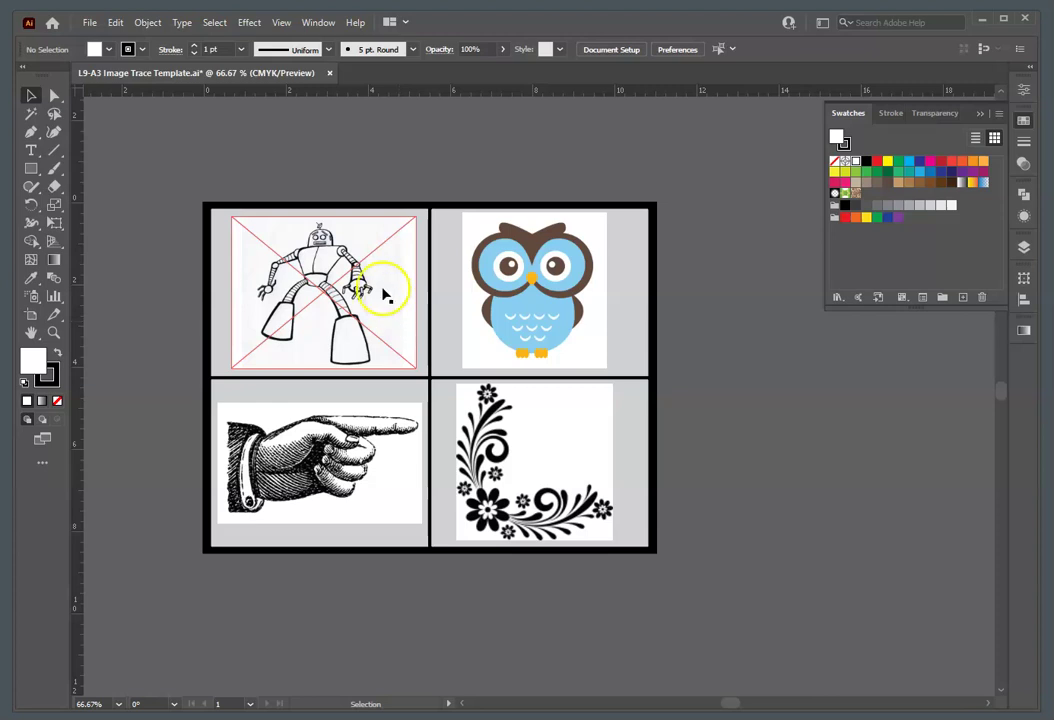
pyautogui.hotkey('ctrl', 'shift', 'a')
# - Trace the robot image with the Black and White Logo preset
pyautogui.click(1023, 89)
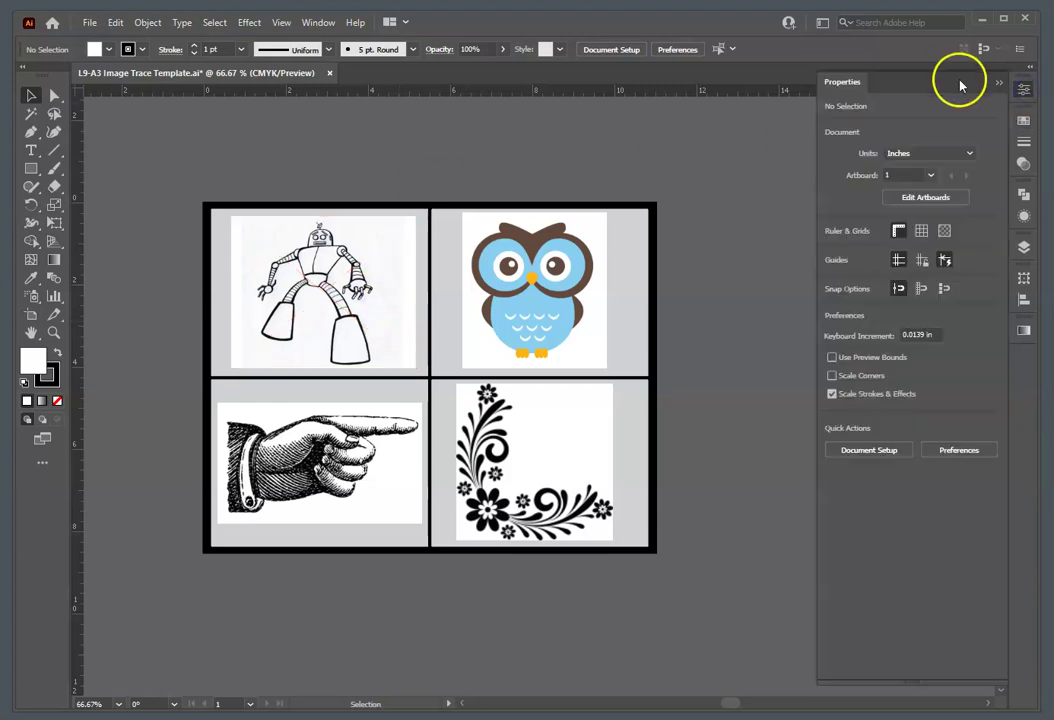
pyautogui.click(330, 300)
pyautogui.click(330, 300)
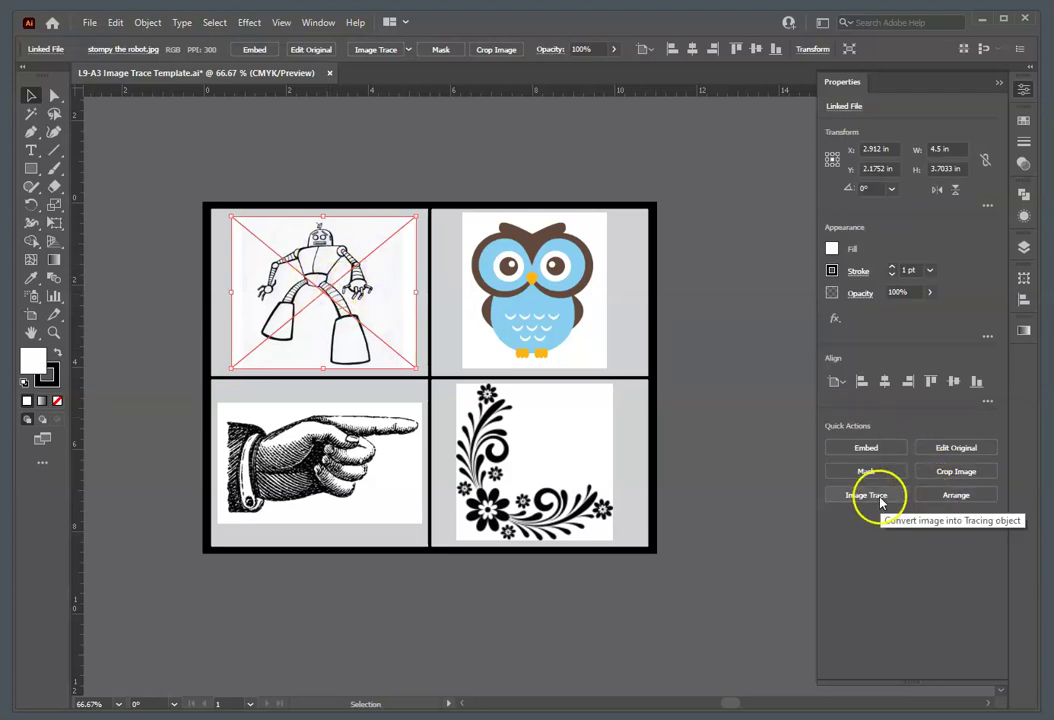
pyautogui.click(290, 300)
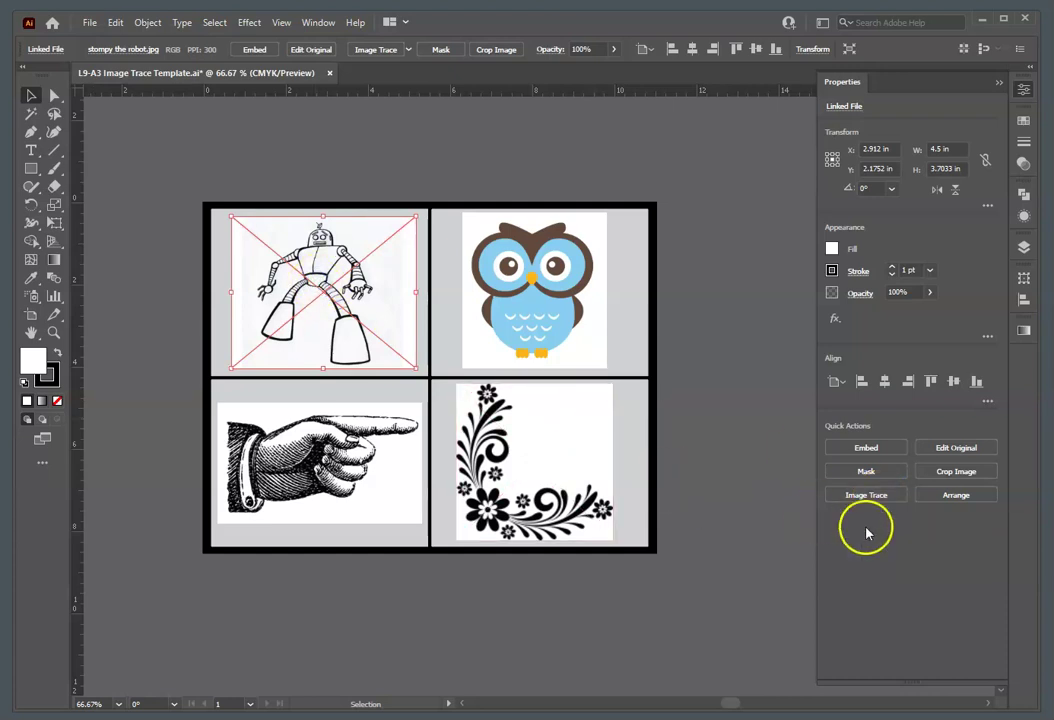
pyautogui.click(884, 498)
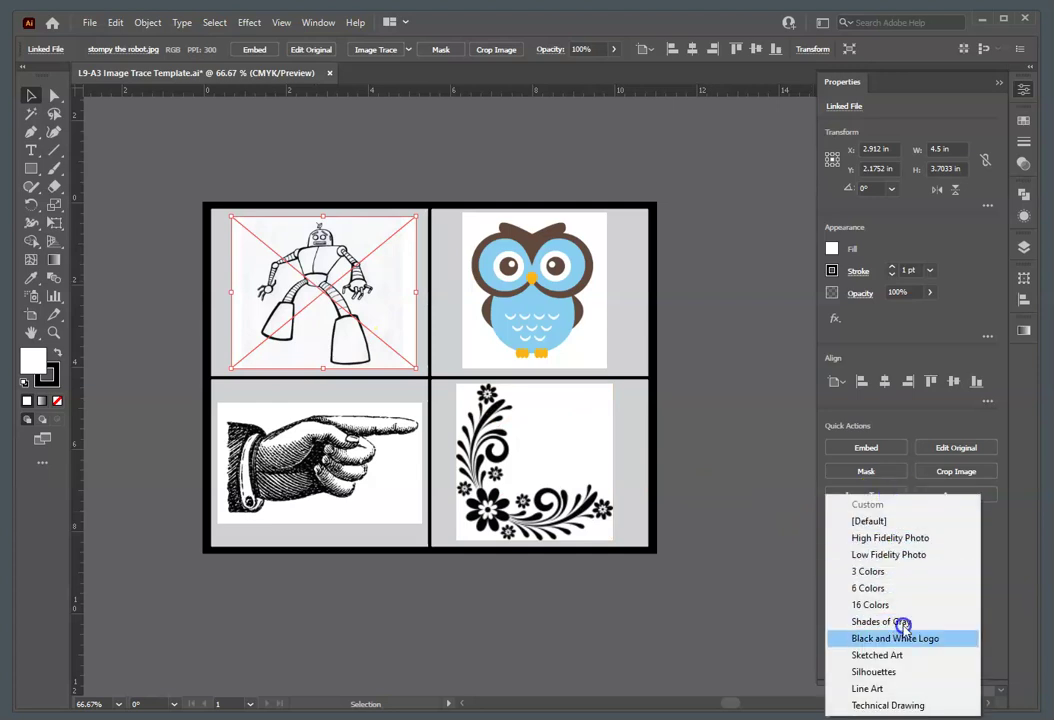
pyautogui.click(910, 640)
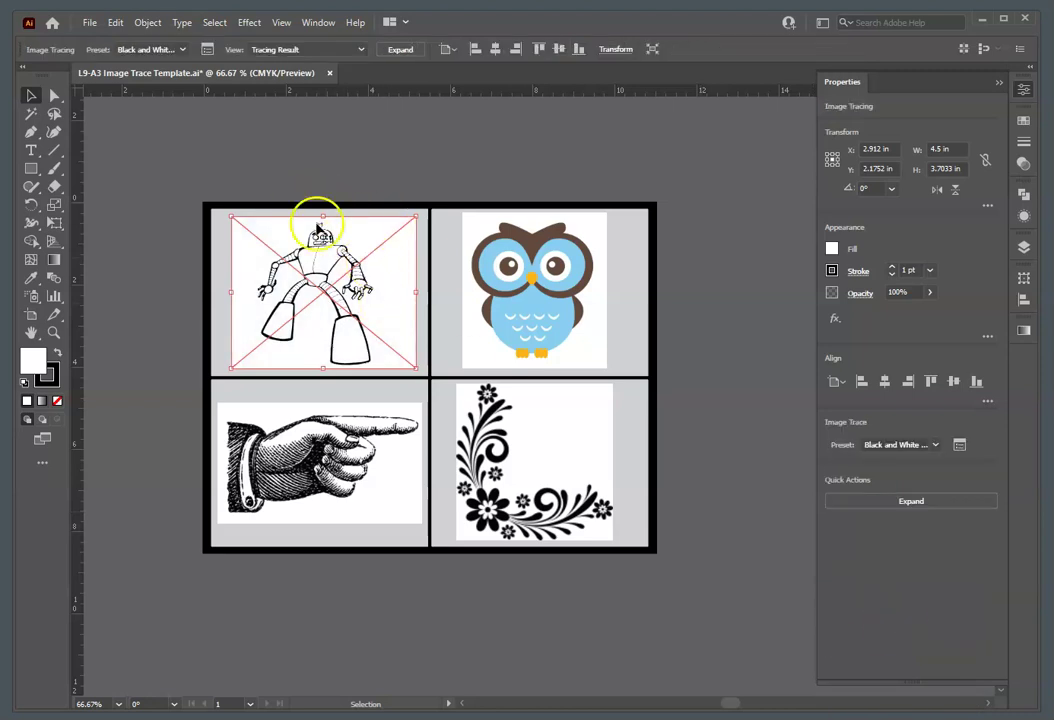
# - Zoom in on the traced robot's head, then return to a view of all four panels
pyautogui.press('z')
pyautogui.moveTo(324, 238); pyautogui.dragTo(352, 284)
pyautogui.hotkey('ctrl', '1')
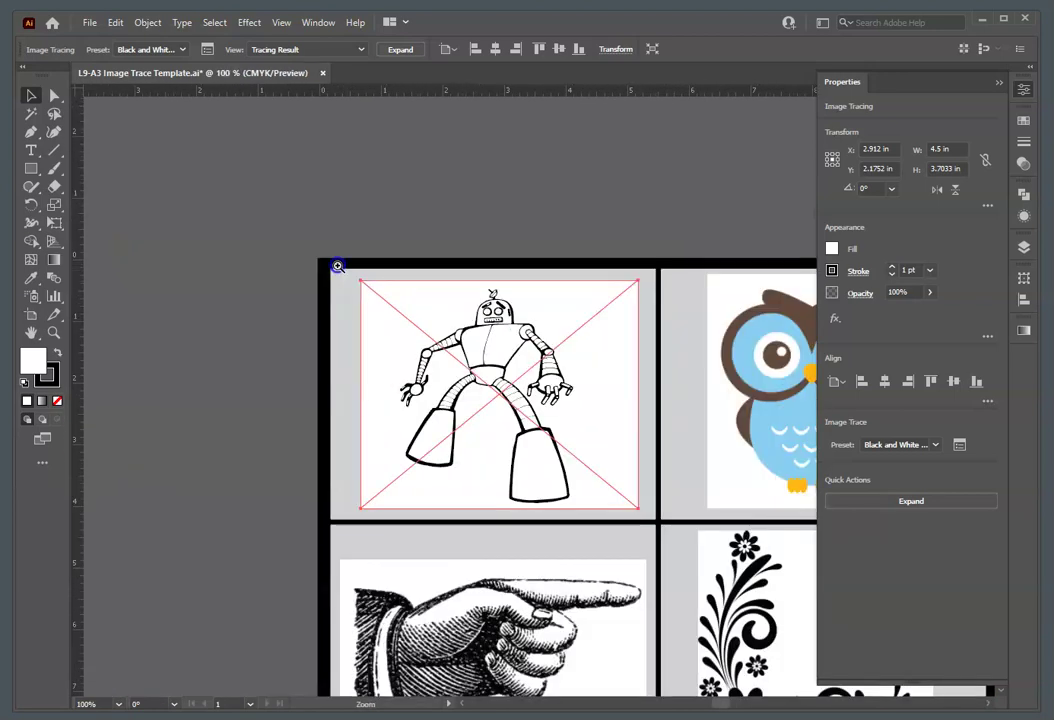
pyautogui.moveTo(550, 382); pyautogui.dragTo(352, 235)
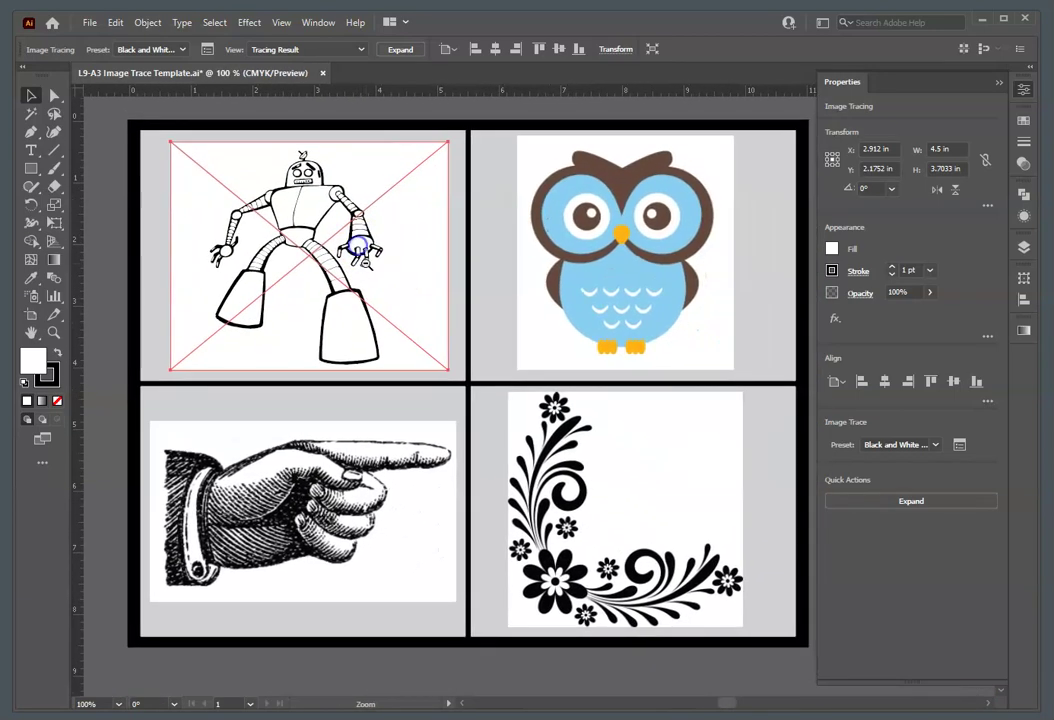
pyautogui.hotkey('ctrl', '-')
pyautogui.moveTo(606, 382); pyautogui.dragTo(429, 279)
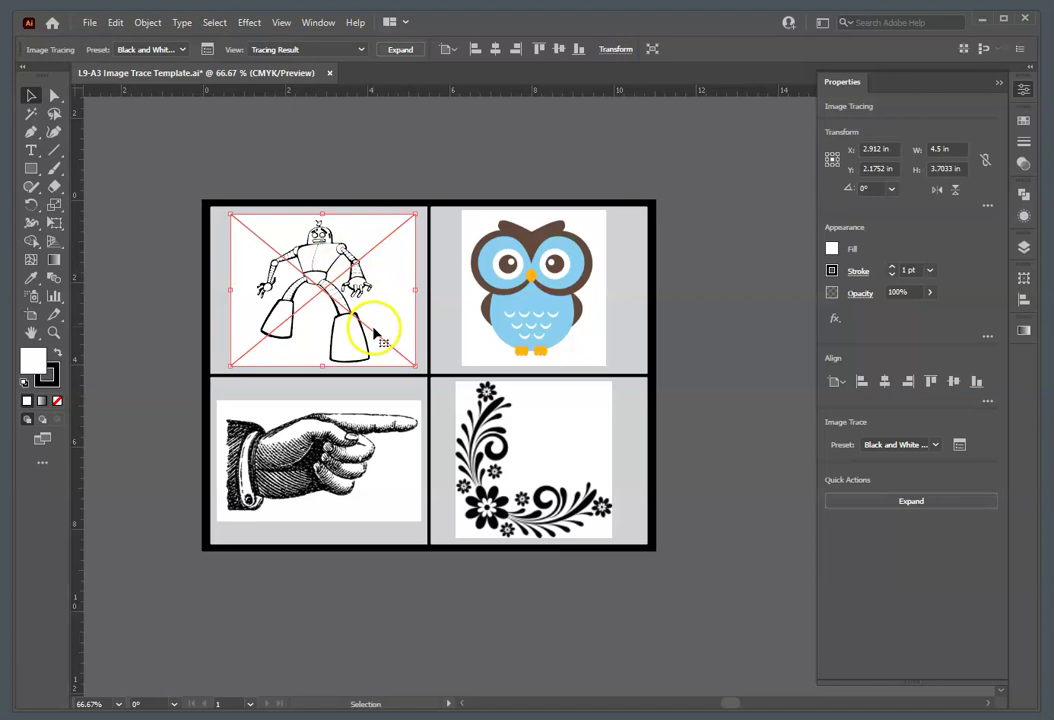
pyautogui.click(935, 442)
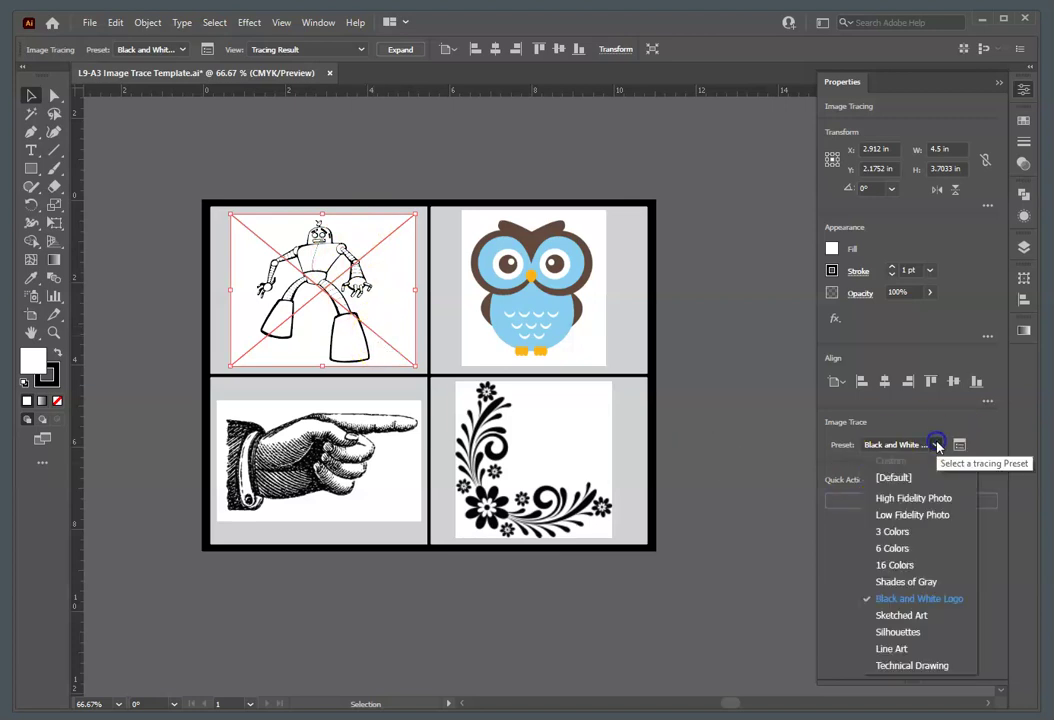
pyautogui.click(922, 618)
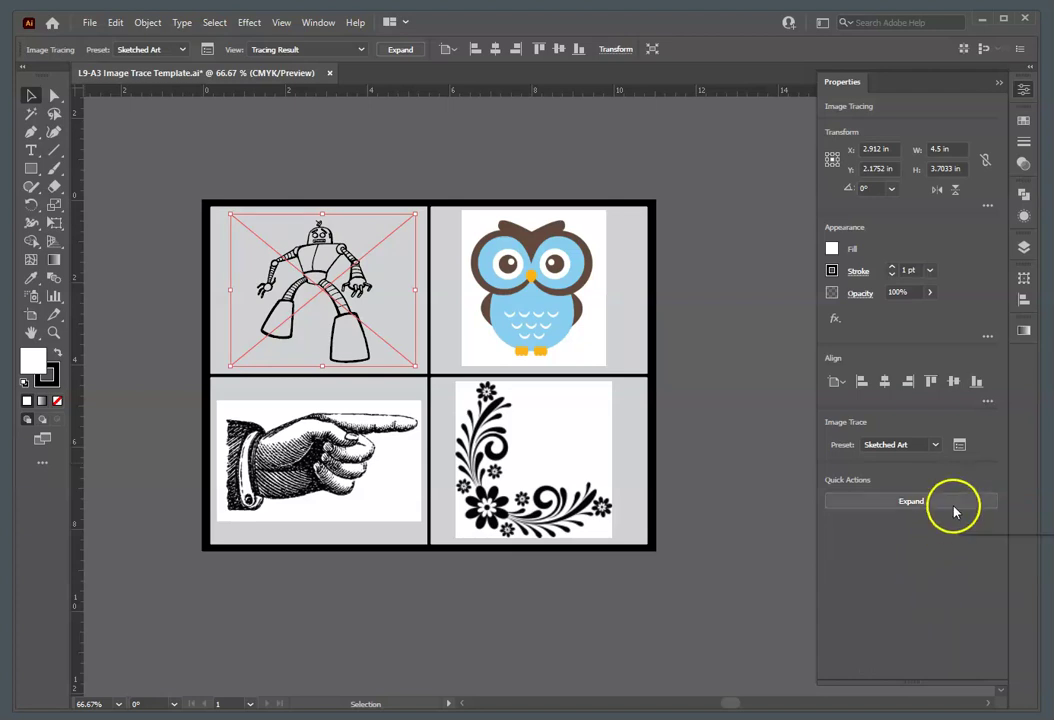
pyautogui.click(935, 443)
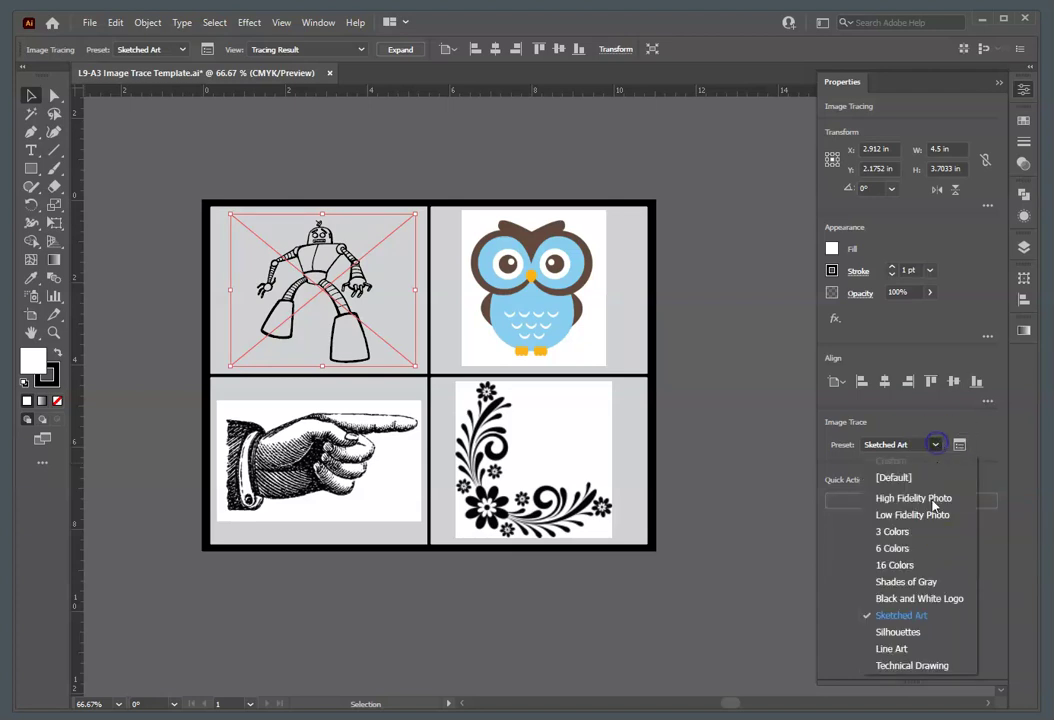
pyautogui.click(930, 599)
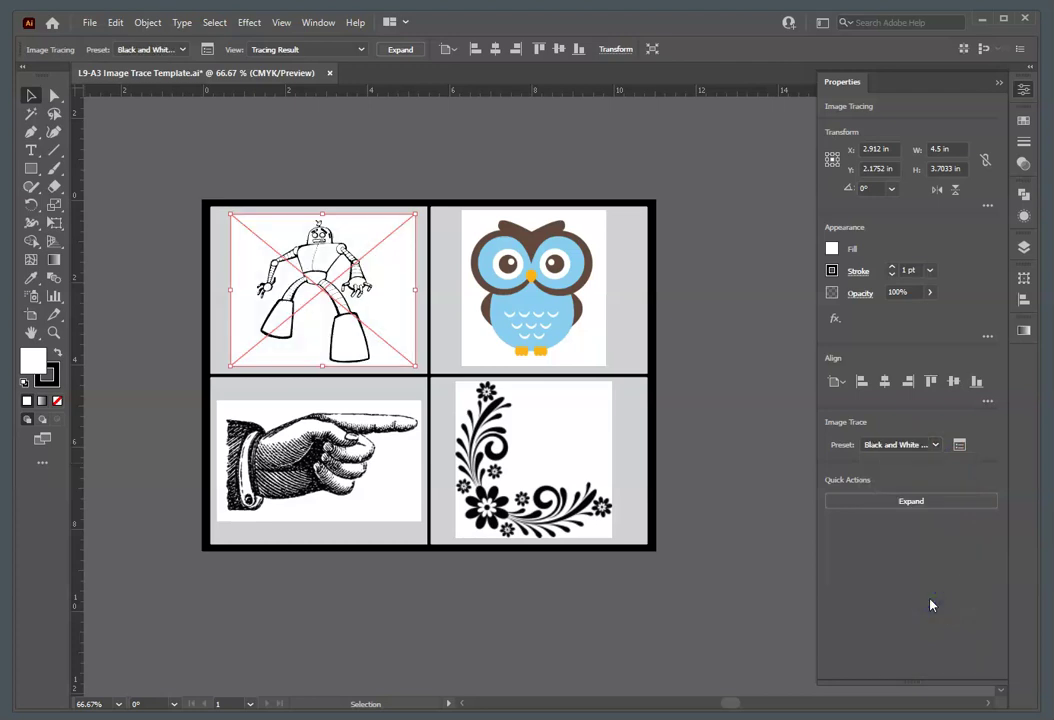
pyautogui.click(922, 501)
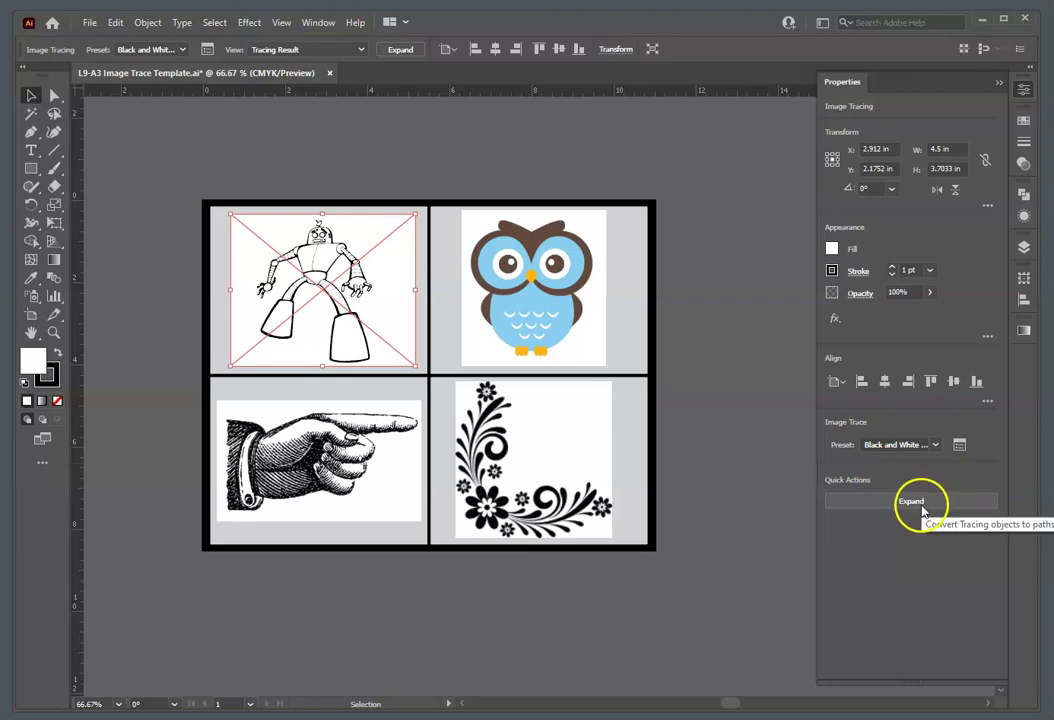
# - Expand the robot trace into editable paths and ungroup them
pyautogui.keyDown('ctrl'); pyautogui.click(332, 301); pyautogui.keyUp('ctrl')
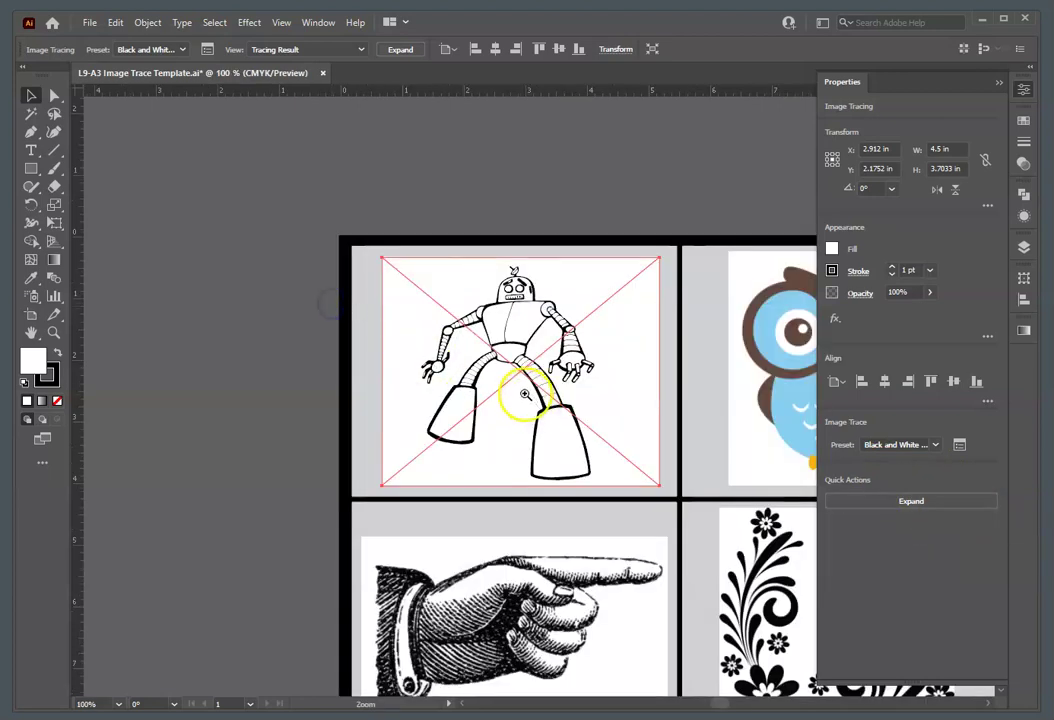
pyautogui.keyDown('ctrl'); pyautogui.click(525, 395); pyautogui.keyUp('ctrl')
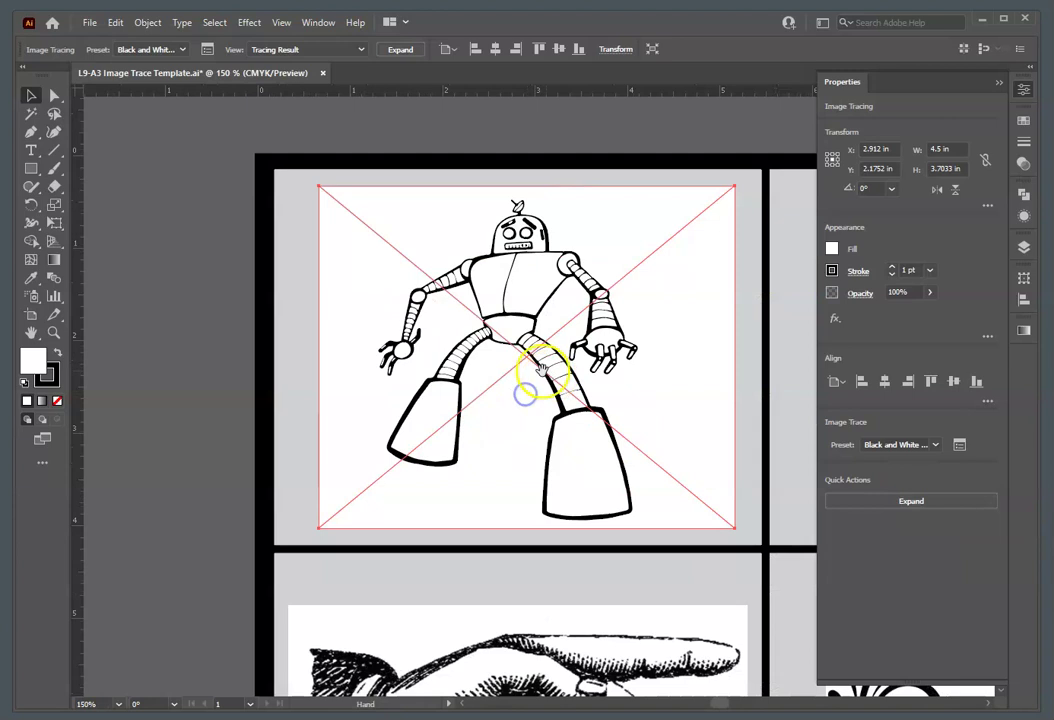
pyautogui.click(918, 505)
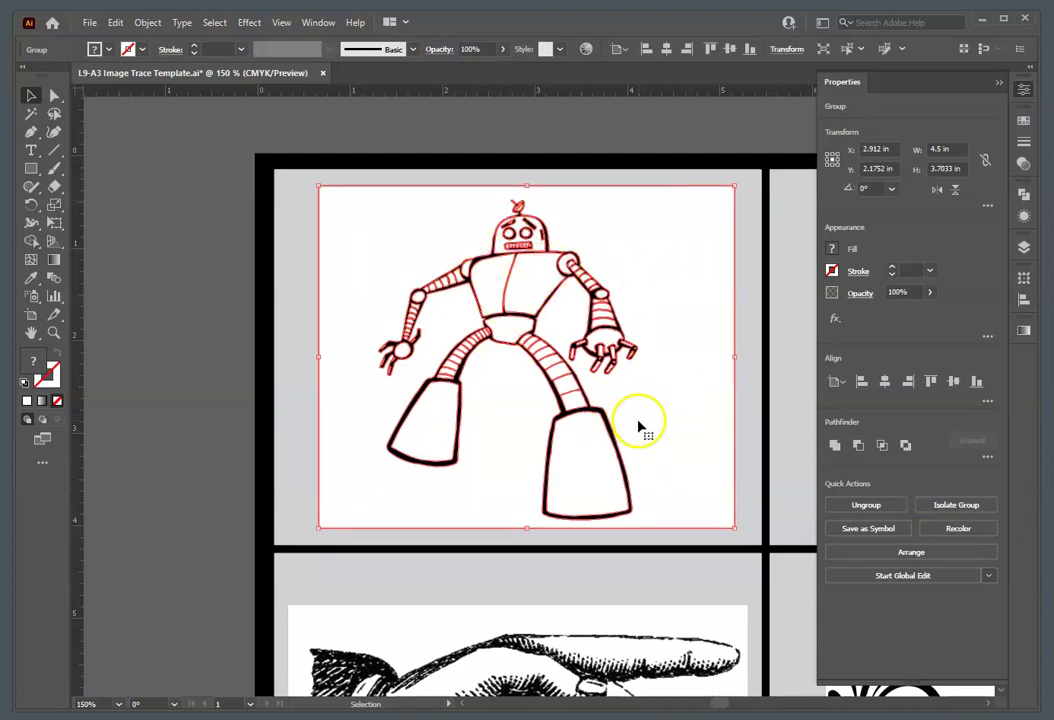
pyautogui.click(149, 22)
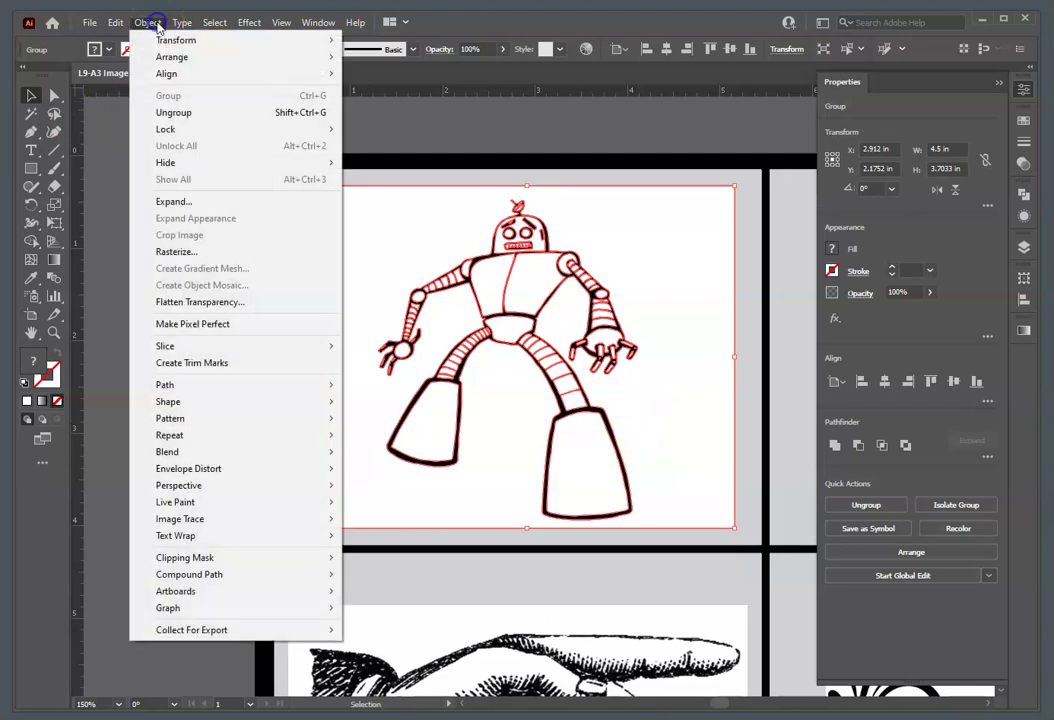
pyautogui.click(193, 114)
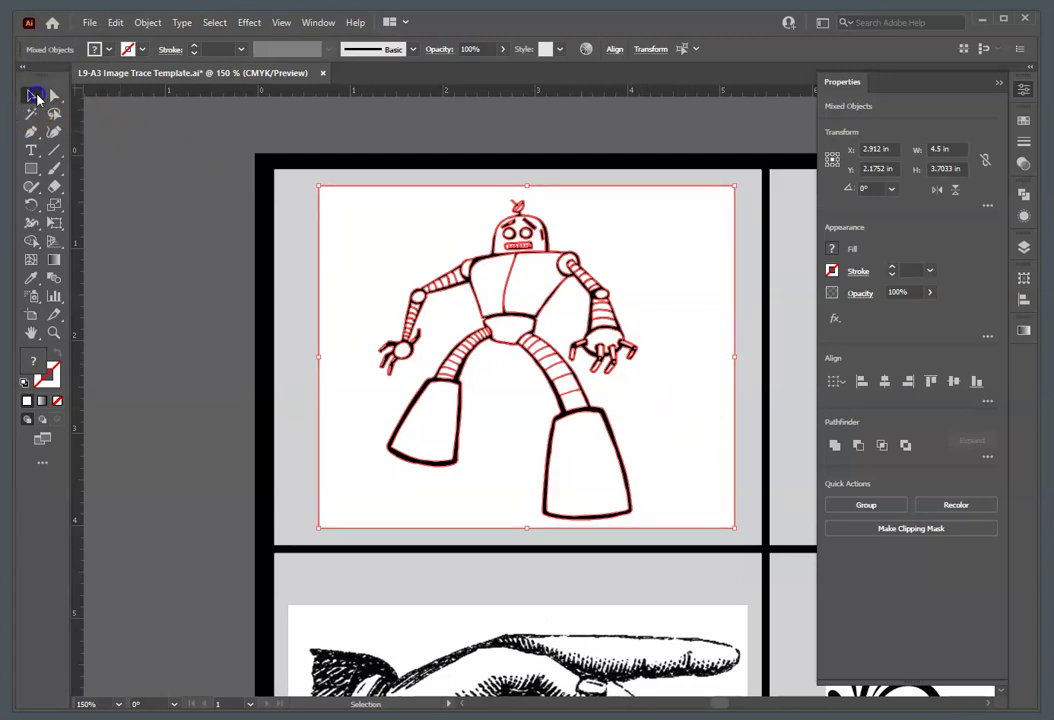
# - Remove the white background shape from behind the robot artwork
pyautogui.click(214, 226)
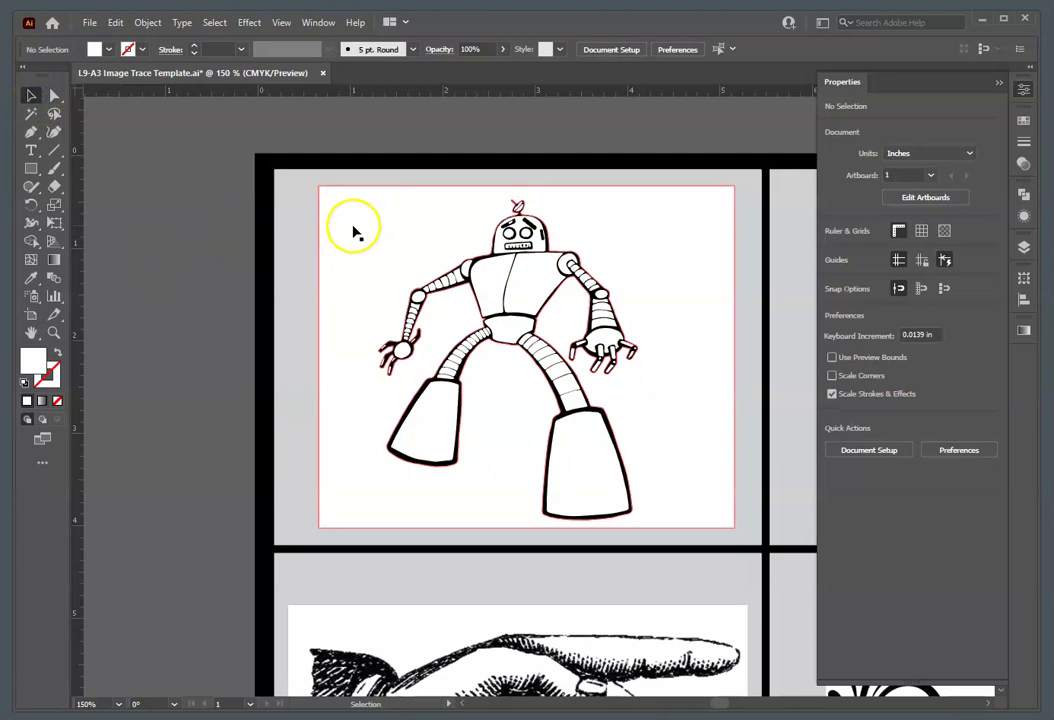
pyautogui.click(354, 230)
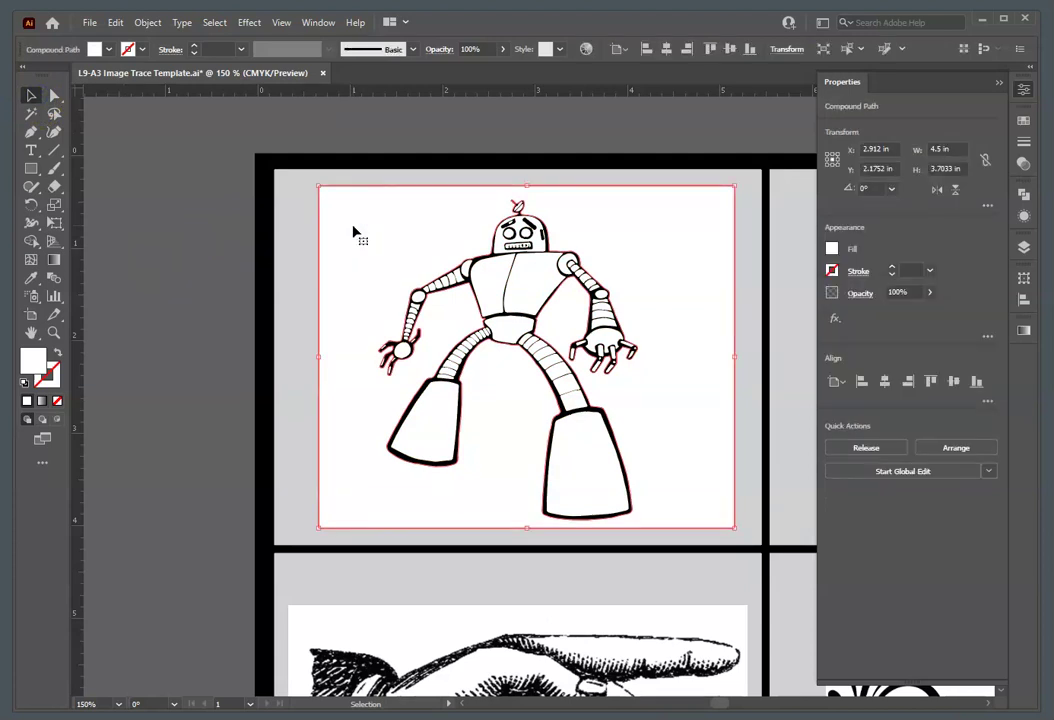
pyautogui.click(354, 232)
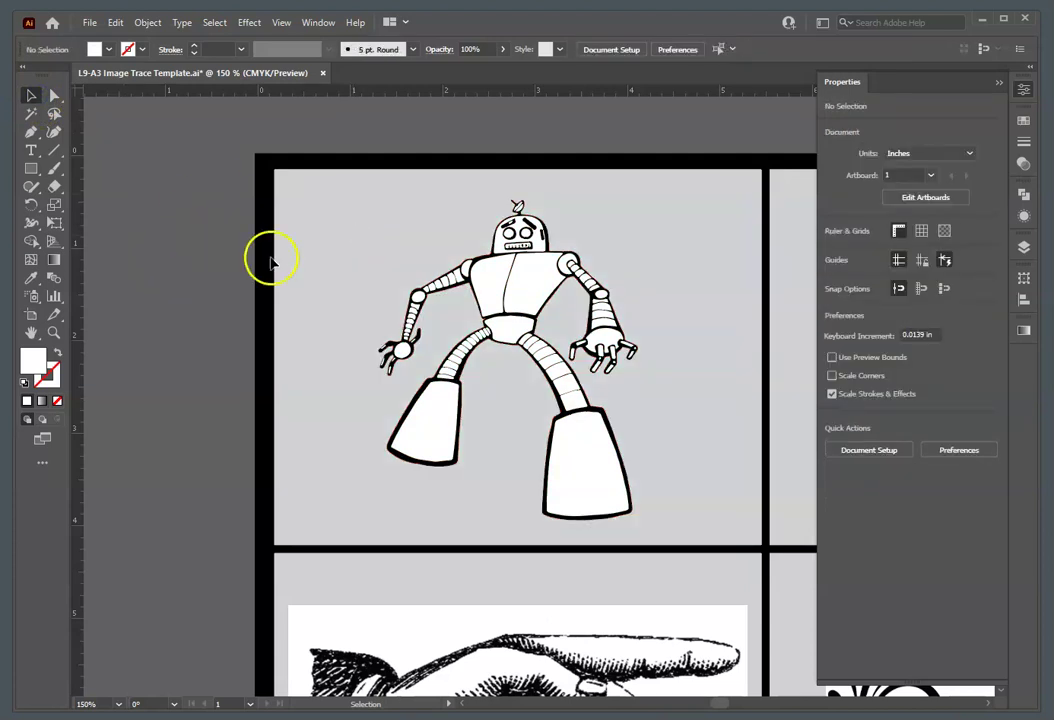
pyautogui.moveTo(588, 372); pyautogui.dragTo(488, 355)
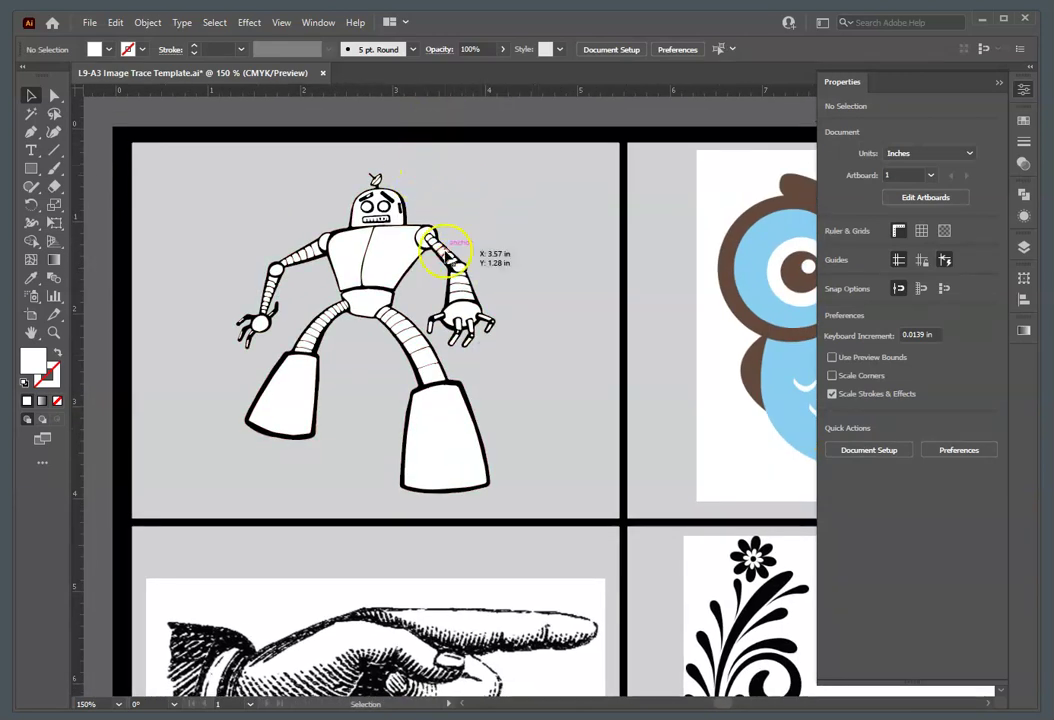
# - Fill both of the robot's feet with green
pyautogui.click(1022, 119)
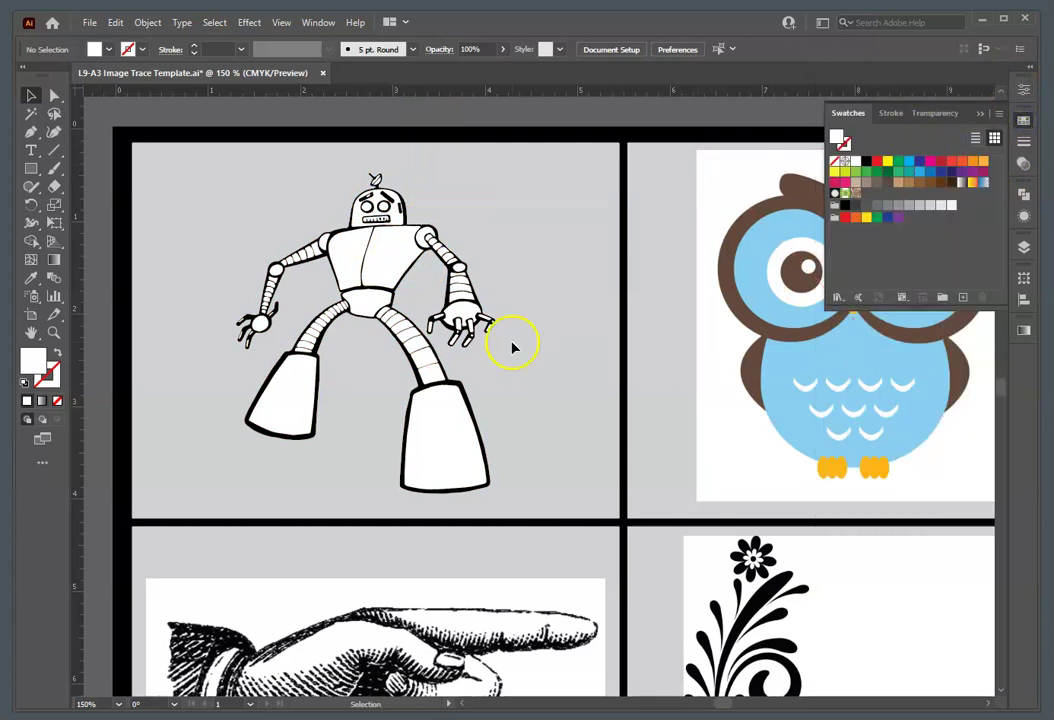
pyautogui.click(290, 405)
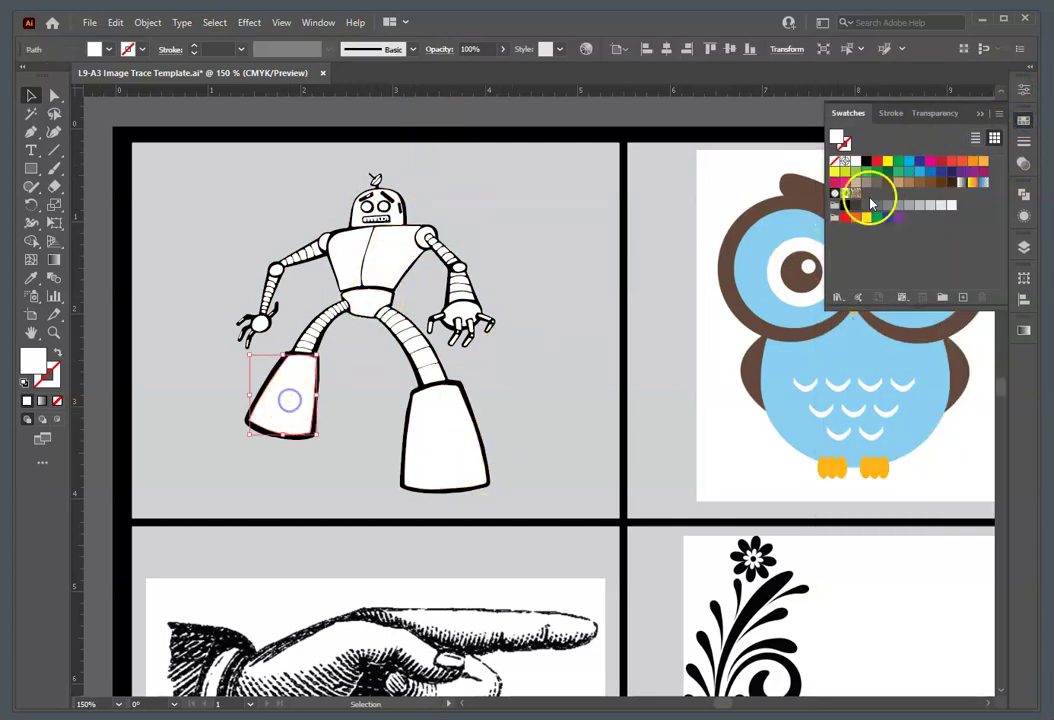
pyautogui.click(855, 172)
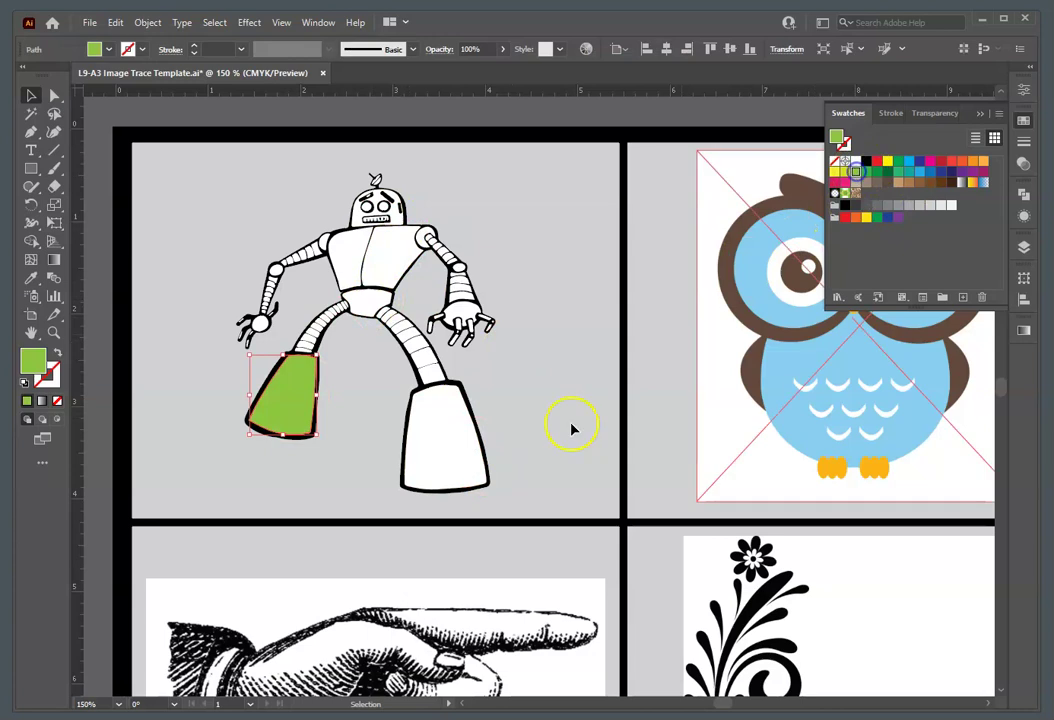
pyautogui.click(468, 438)
pyautogui.click(855, 172)
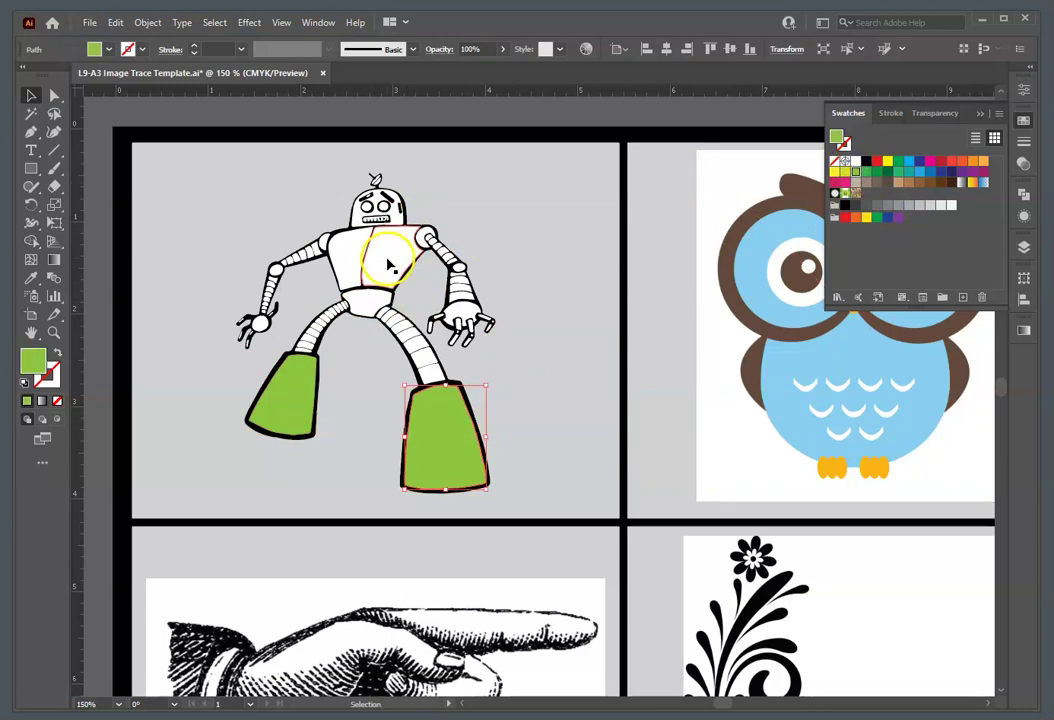
# - Fill the right chest panel red, left chest panel purple, and pelvis an orange gradient
pyautogui.click(398, 248)
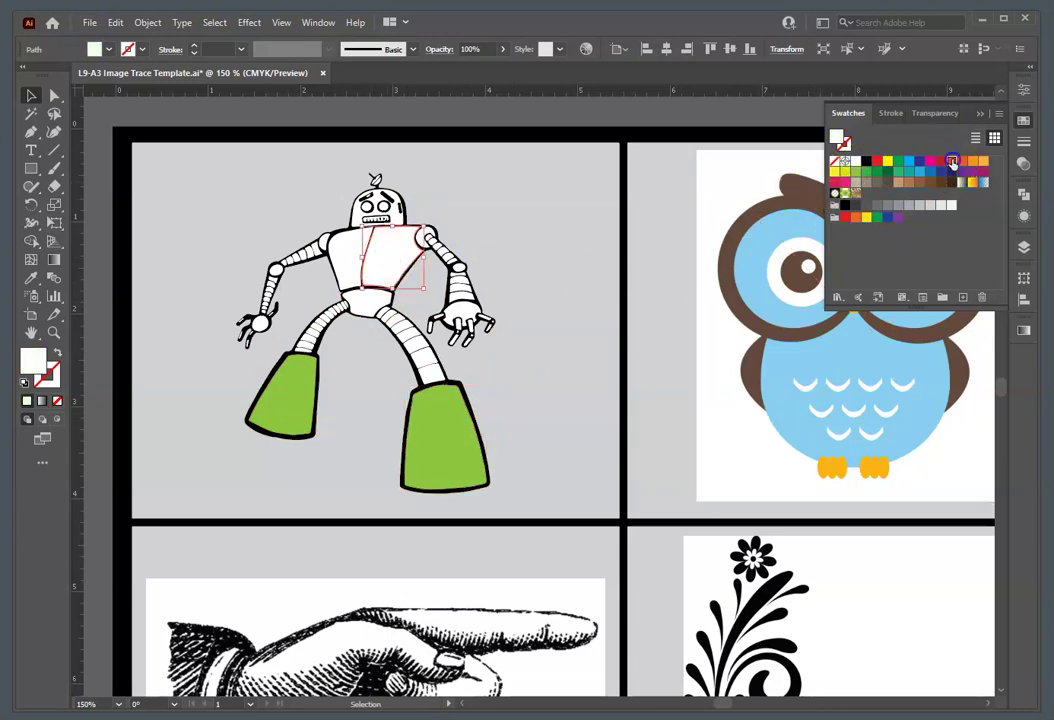
pyautogui.click(952, 163)
pyautogui.click(348, 248)
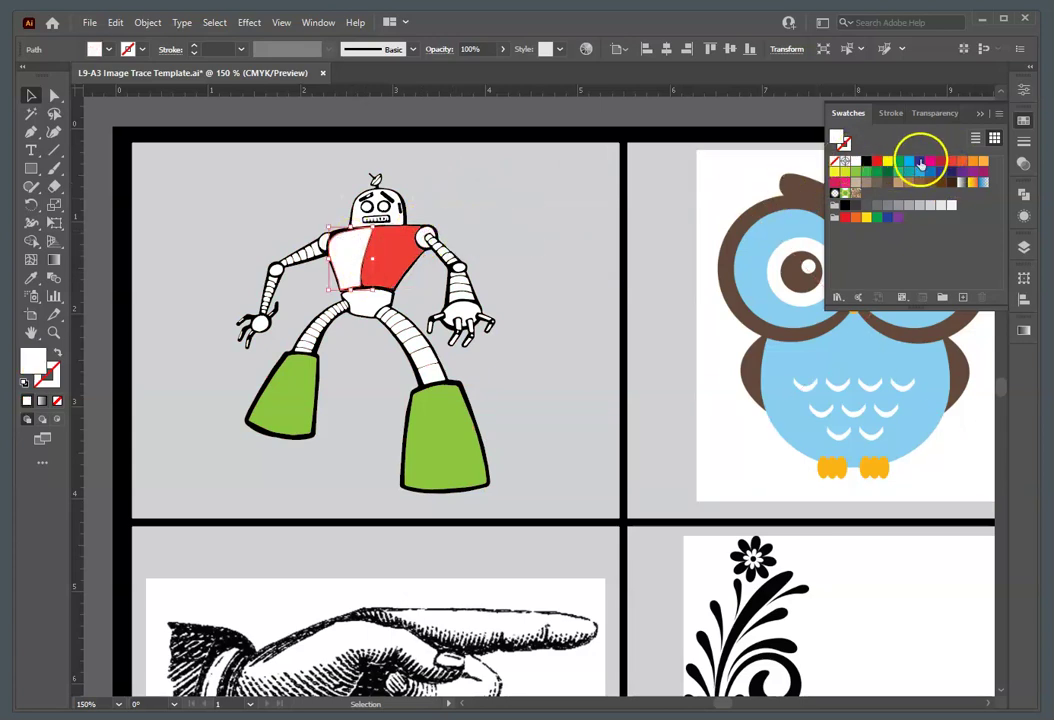
pyautogui.click(909, 161)
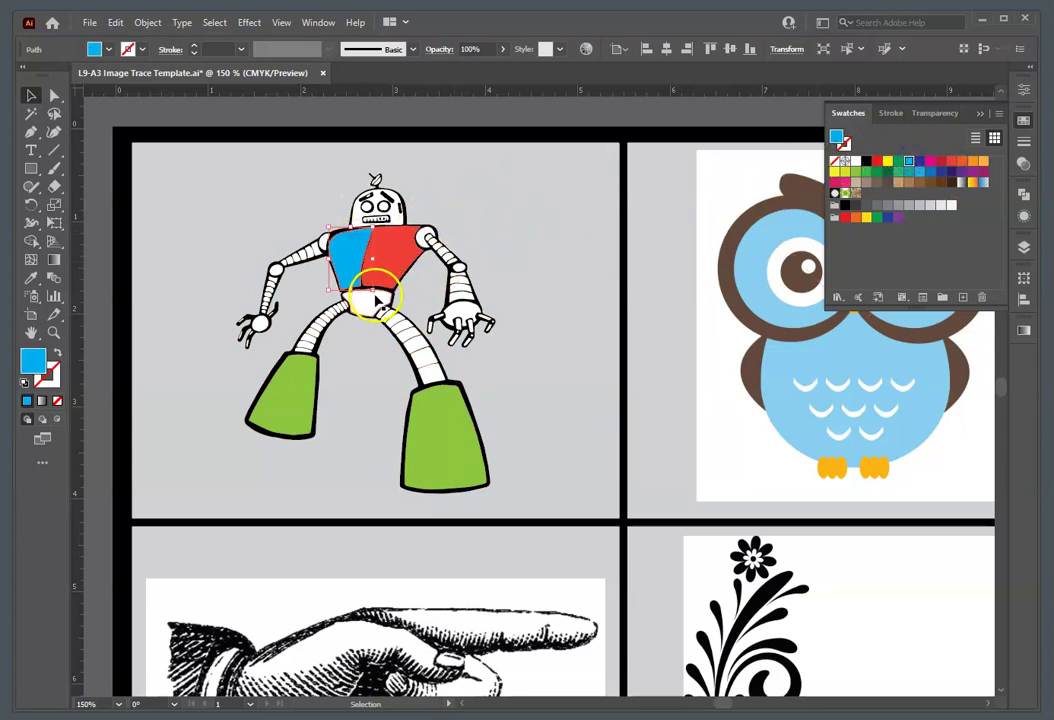
pyautogui.click(972, 171)
pyautogui.click(378, 304)
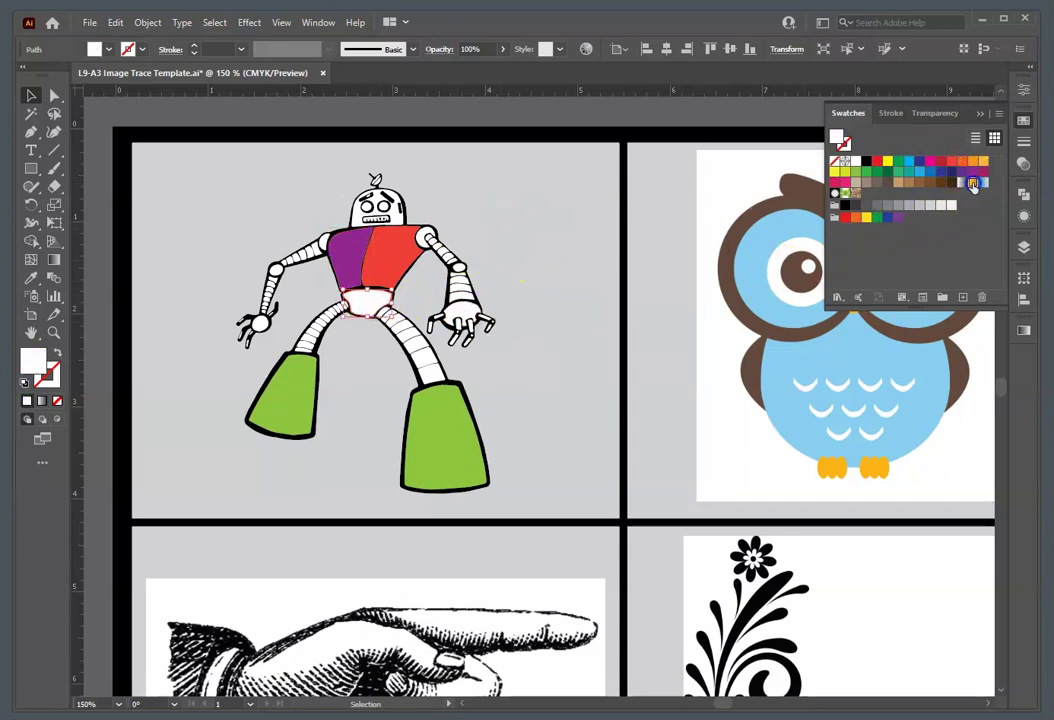
pyautogui.click(972, 182)
pyautogui.click(538, 208)
# - Zoom in on the robot's head and fill both eyes red
pyautogui.press('z')
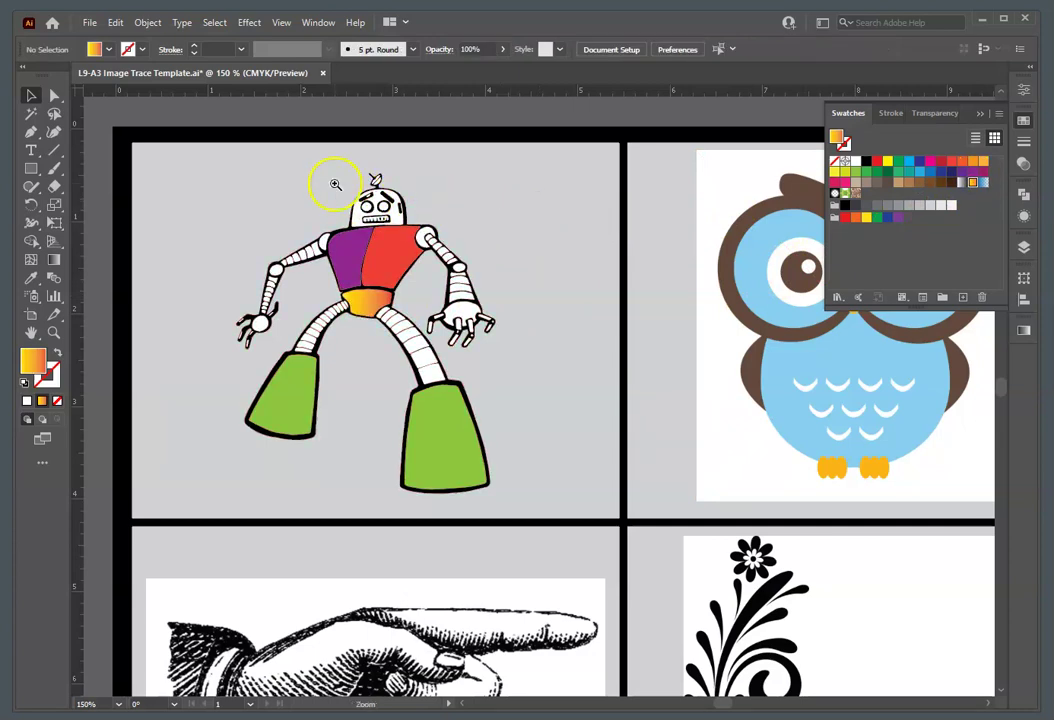
pyautogui.moveTo(332, 183); pyautogui.dragTo(525, 319)
pyautogui.click(423, 245)
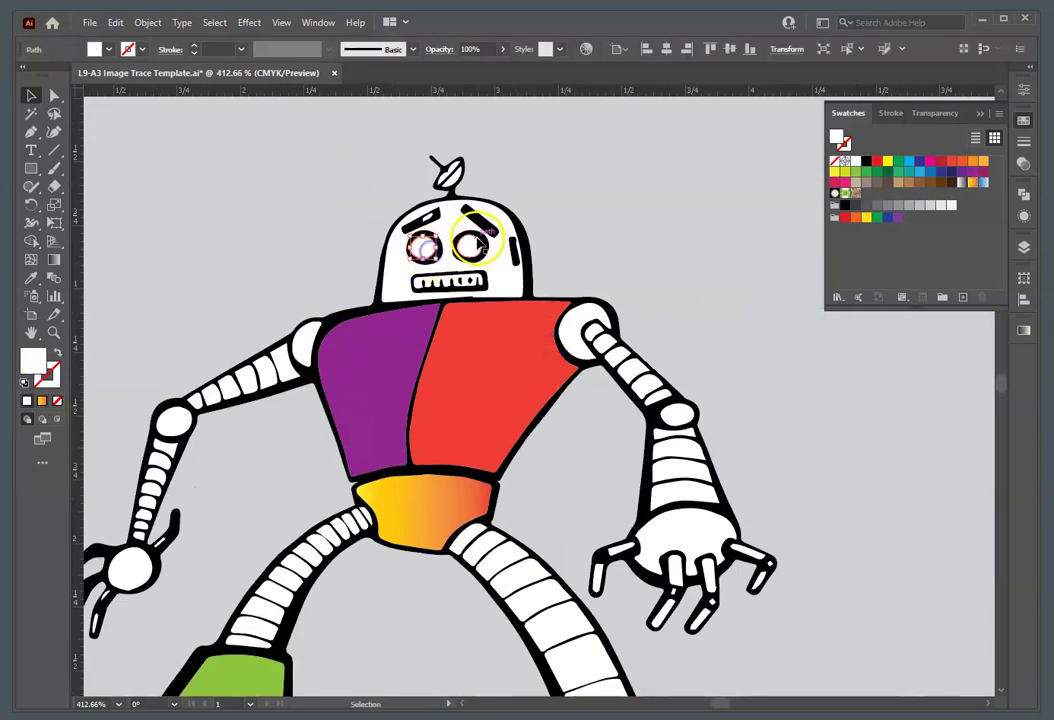
pyautogui.keyDown('shift'); pyautogui.click(471, 247); pyautogui.keyUp('shift')
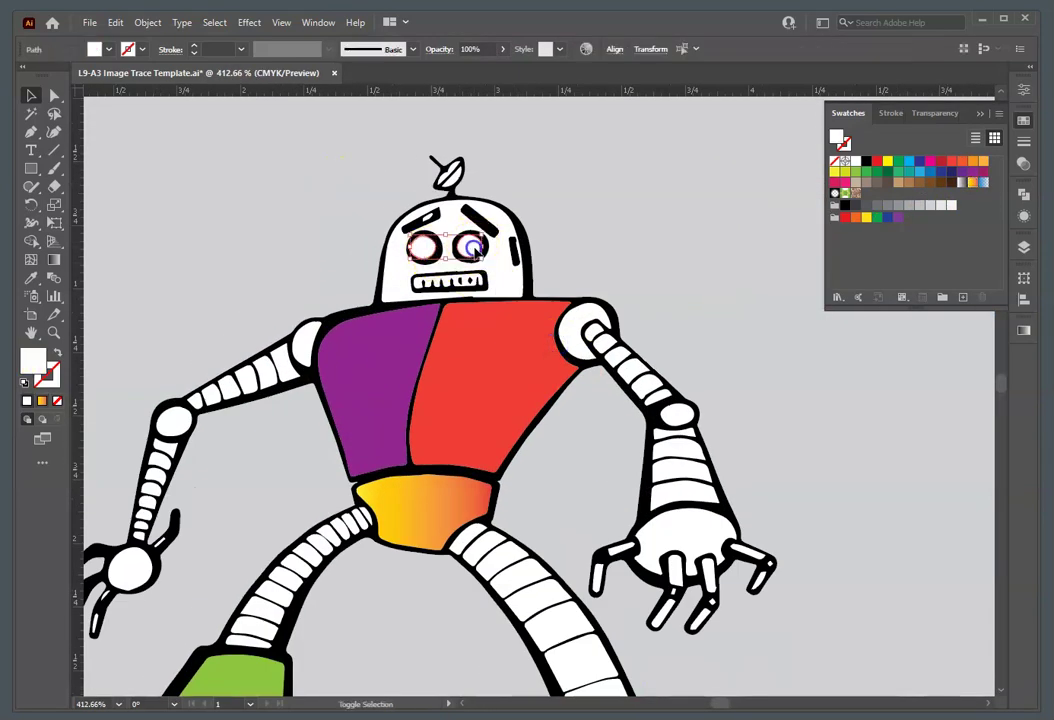
pyautogui.click(877, 161)
pyautogui.click(659, 237)
pyautogui.press('z')
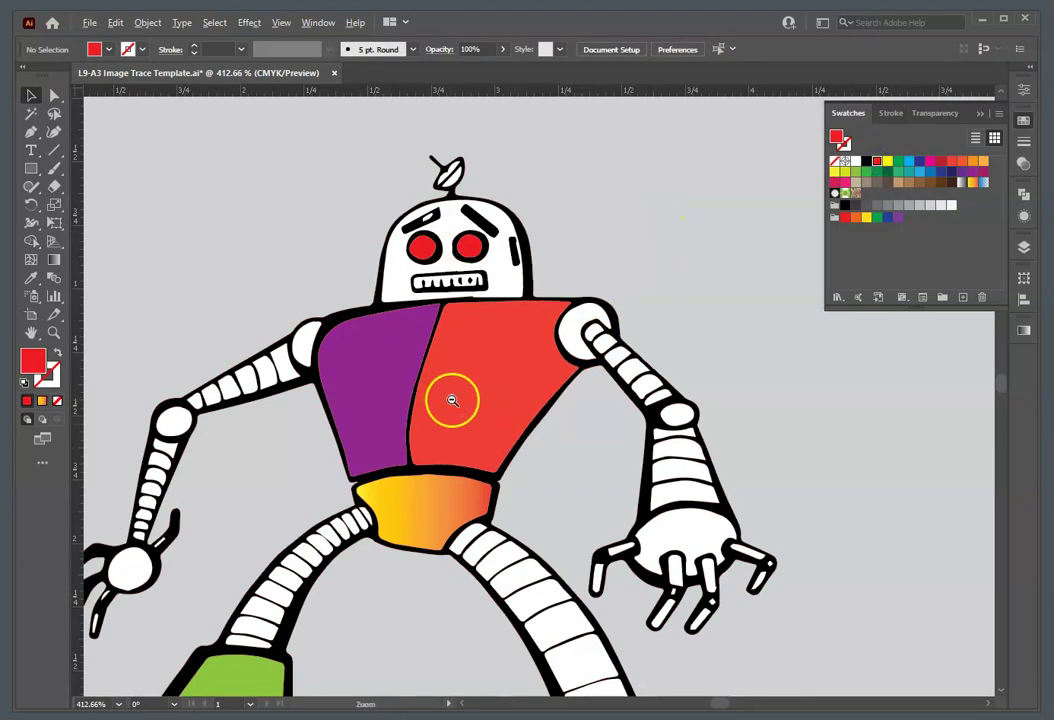
pyautogui.moveTo(454, 400); pyautogui.dragTo(179, 371)
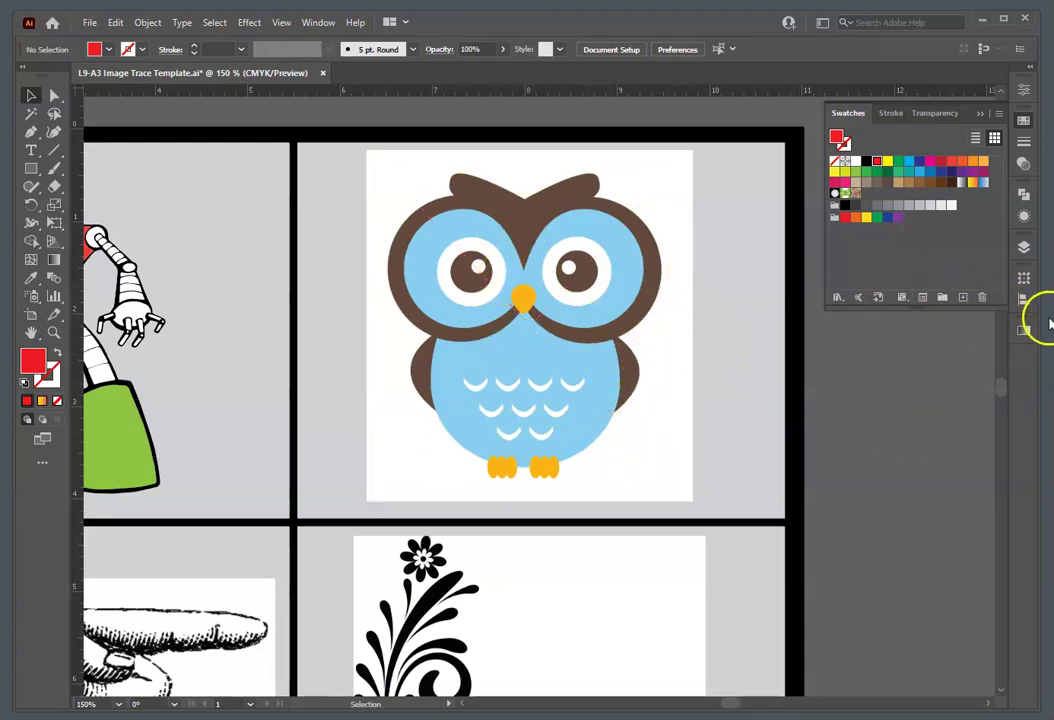
# - Select the owl picture and apply the 6 Colors image trace preset
pyautogui.click(1023, 90)
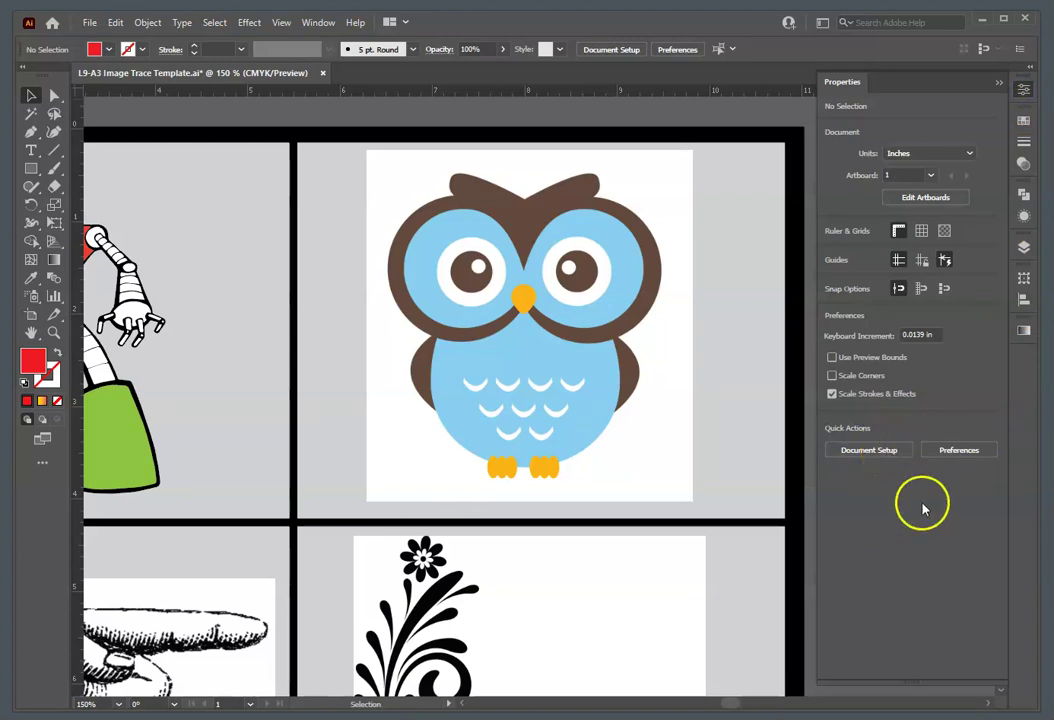
pyautogui.click(614, 338)
pyautogui.click(872, 496)
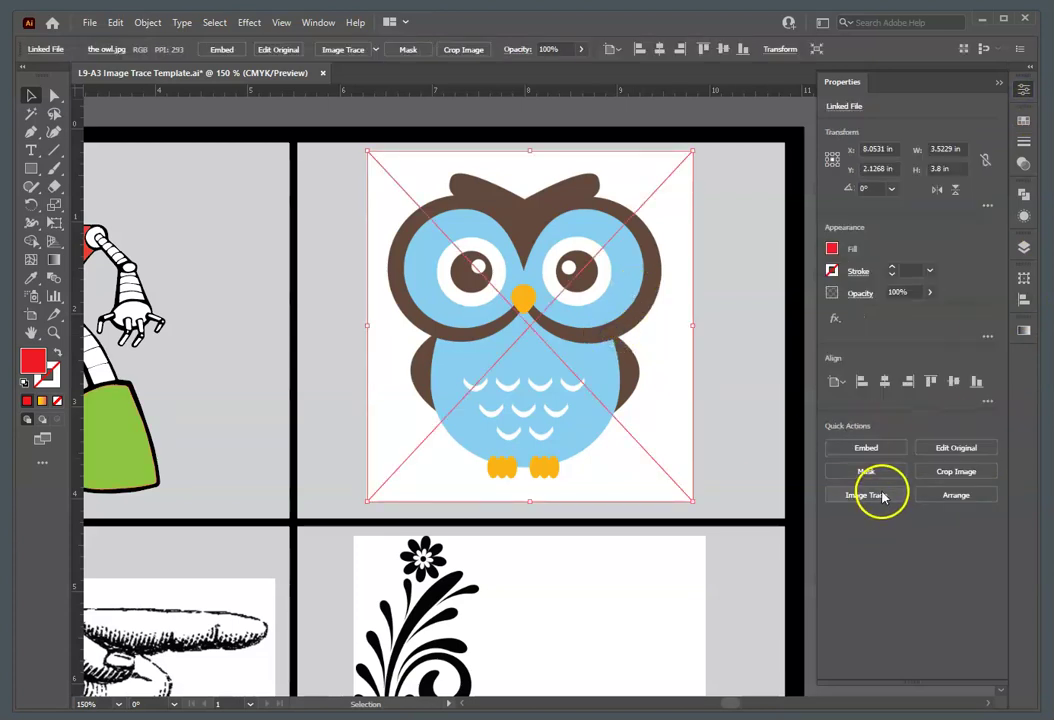
pyautogui.click(897, 590)
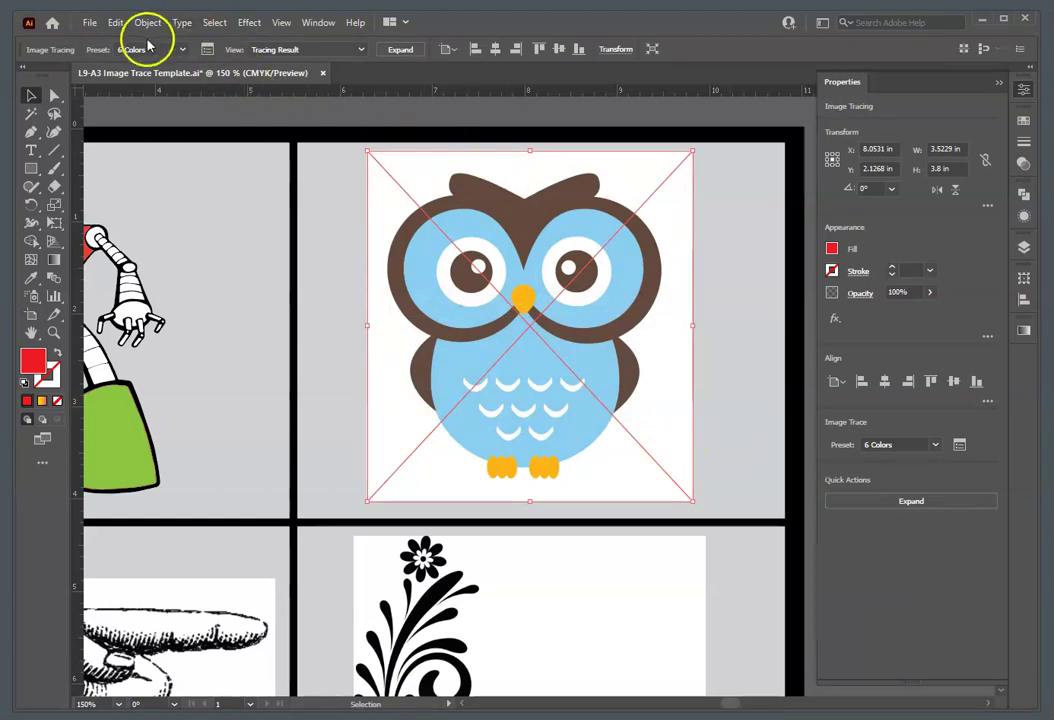
# - Expand the owl trace into paths and ungroup them
pyautogui.click(920, 501)
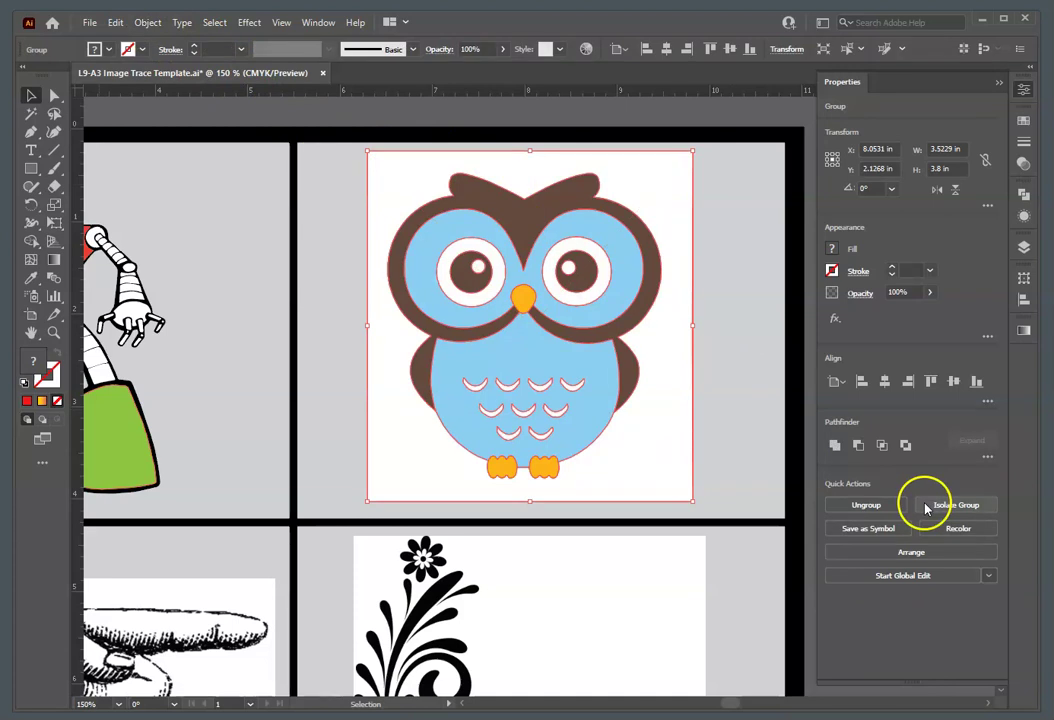
pyautogui.click(146, 30)
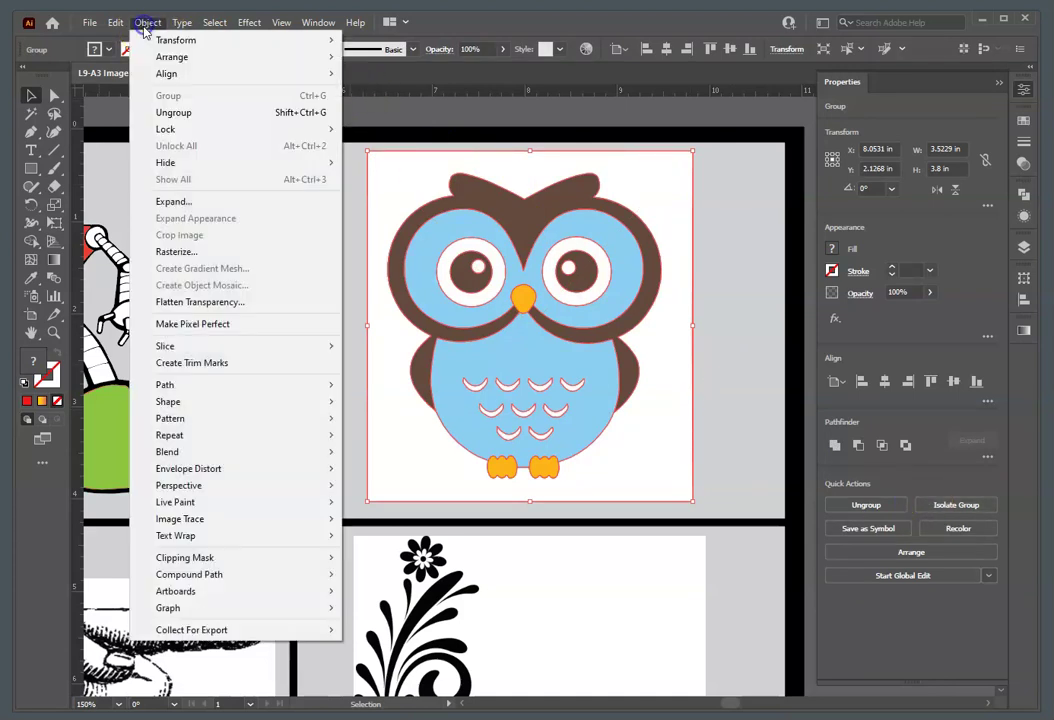
pyautogui.click(195, 113)
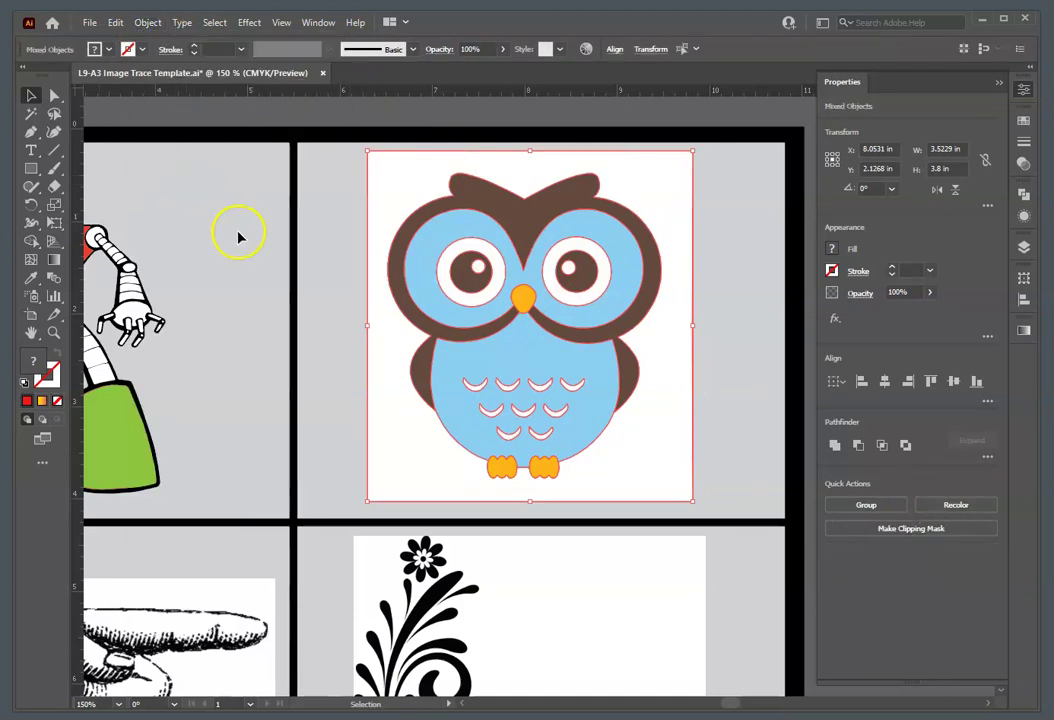
# - Delete the white background shape behind the owl
pyautogui.click(329, 254)
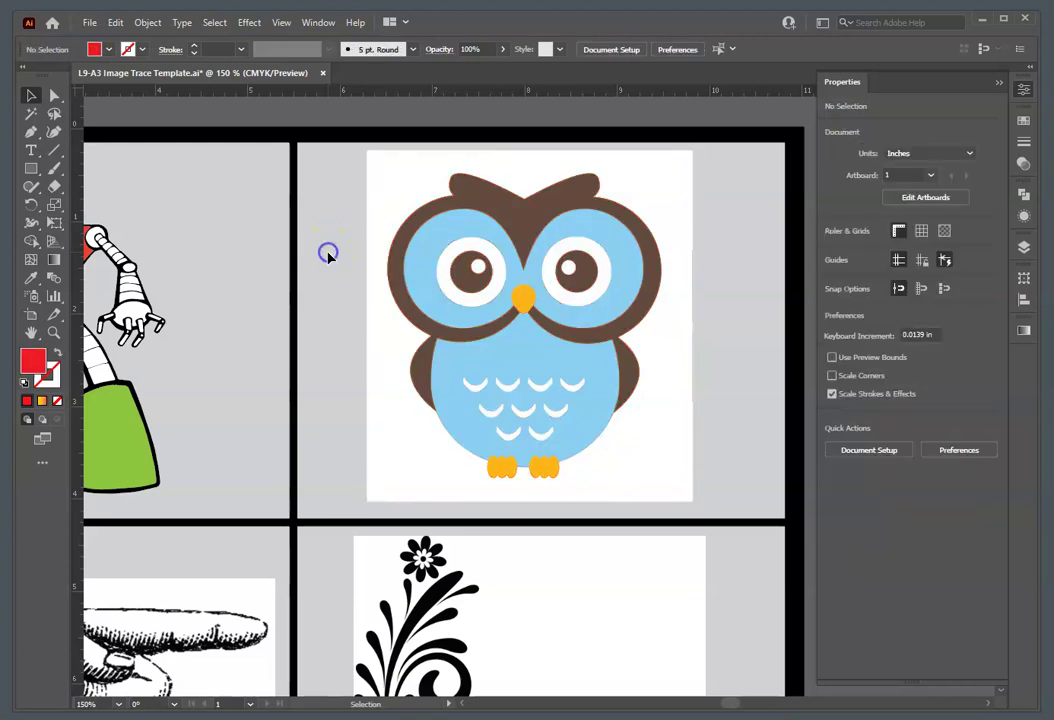
pyautogui.click(395, 198)
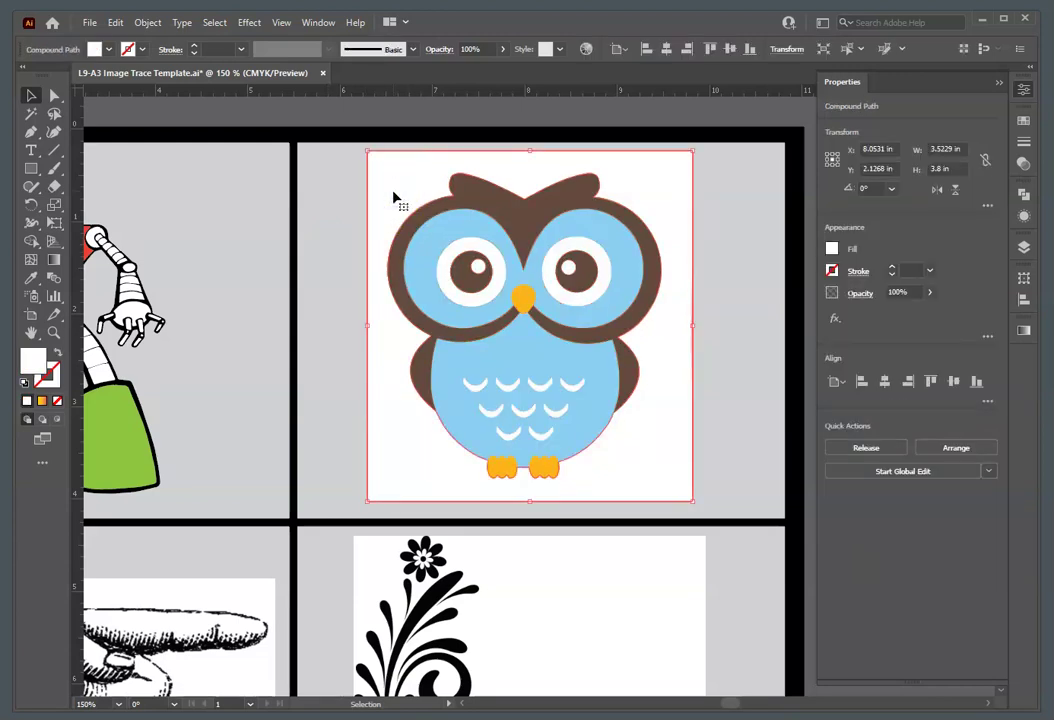
pyautogui.press('Delete')
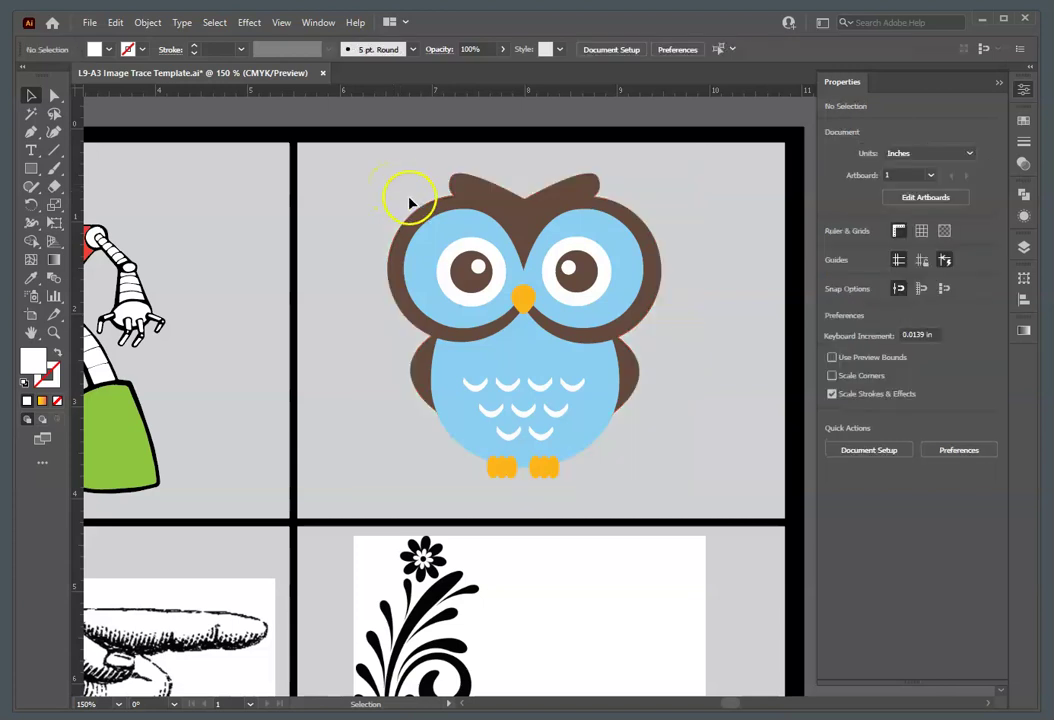
# - Recolour the owl: head and wings red, face orange, body brown
pyautogui.click(422, 374)
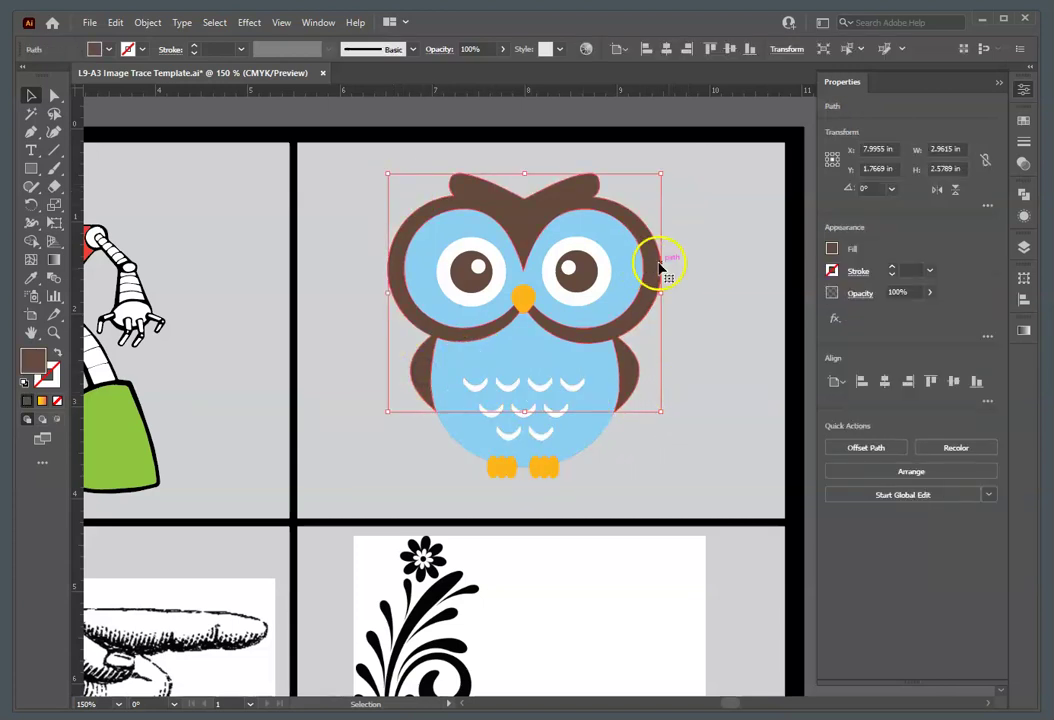
pyautogui.click(1024, 121)
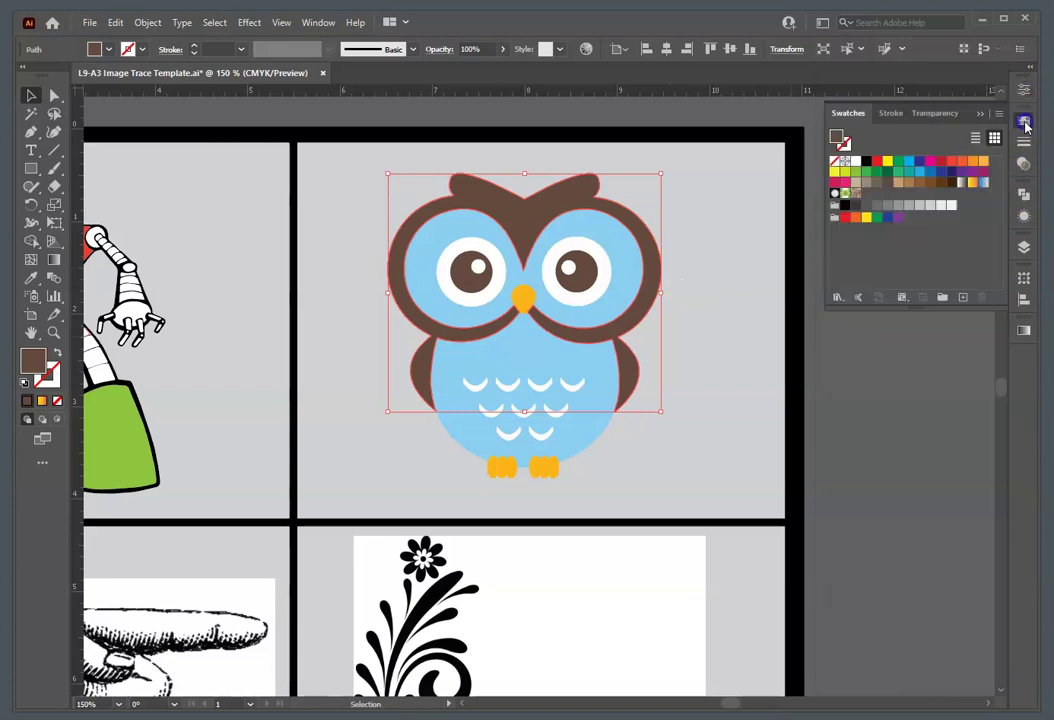
pyautogui.click(940, 160)
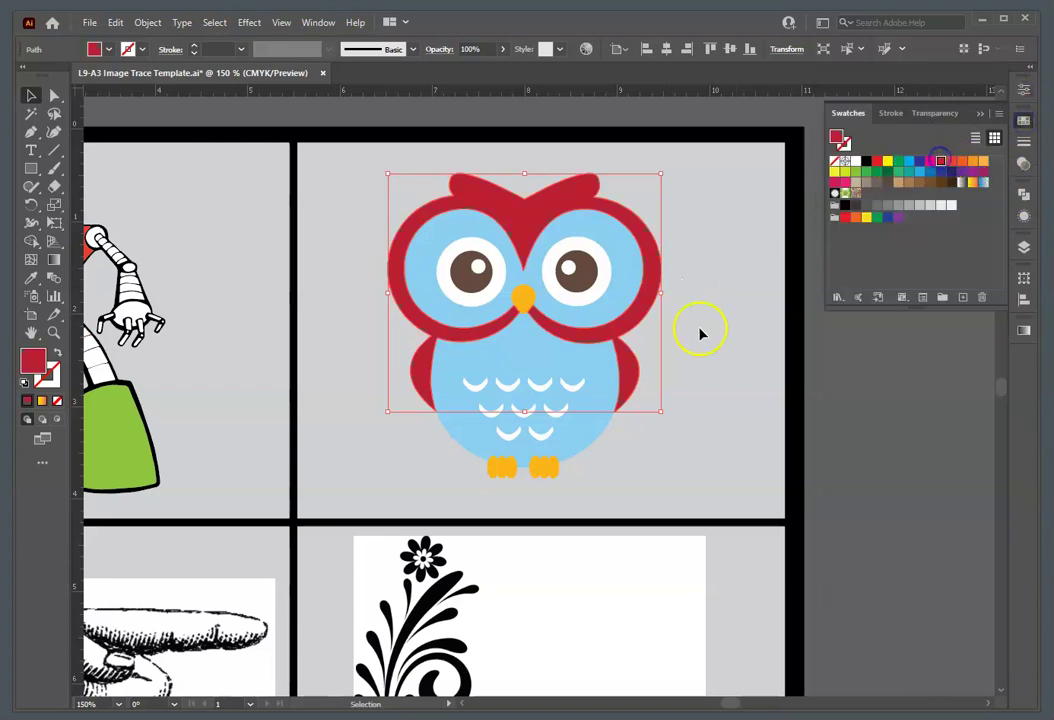
pyautogui.click(496, 316)
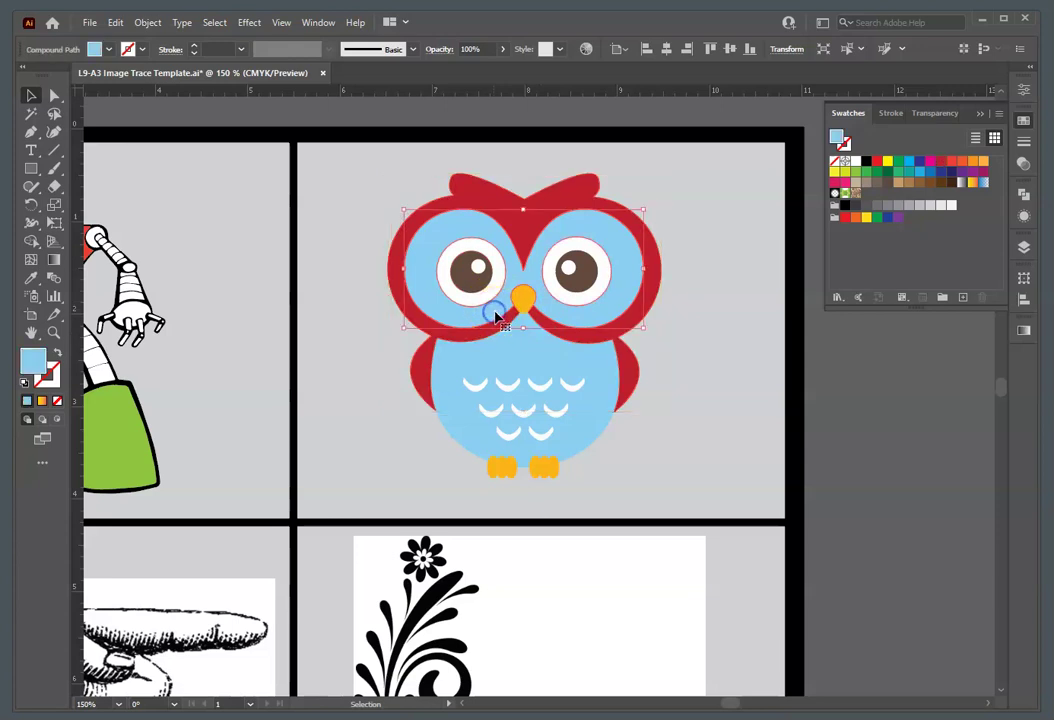
pyautogui.click(975, 162)
pyautogui.click(581, 412)
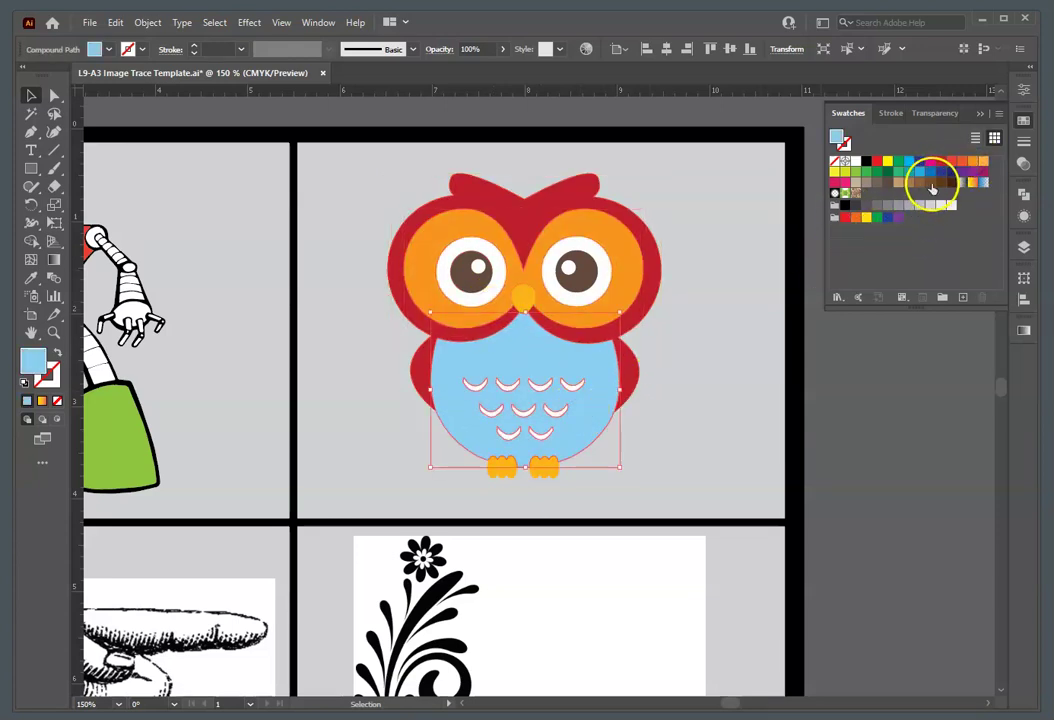
pyautogui.click(931, 184)
pyautogui.click(727, 390)
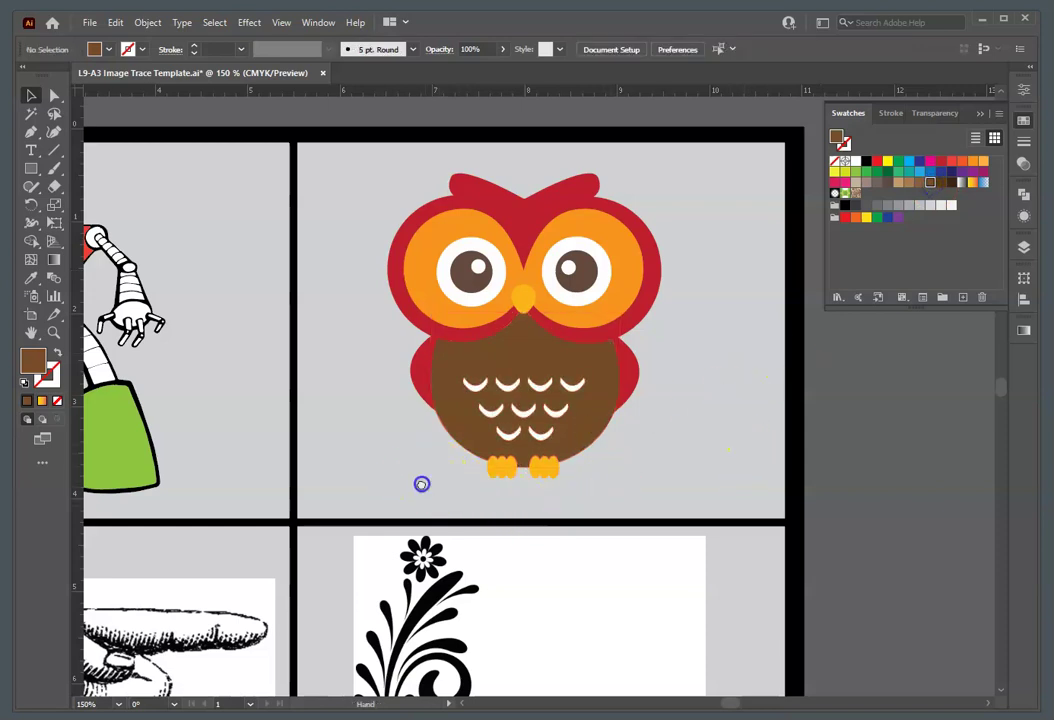
pyautogui.moveTo(421, 484); pyautogui.dragTo(684, 281)
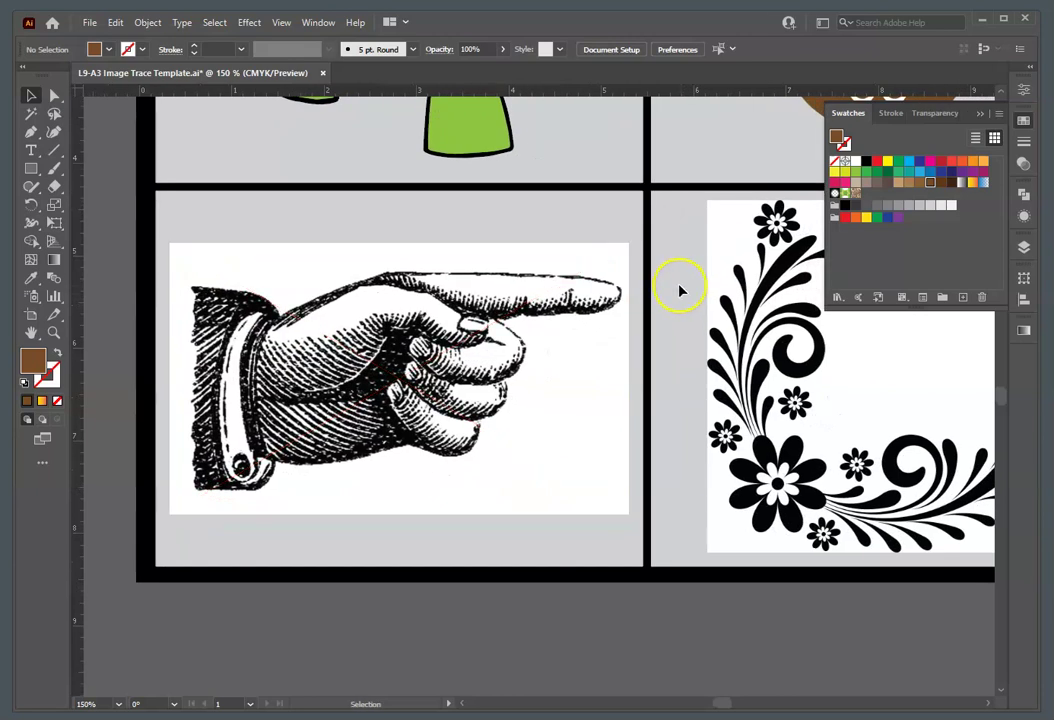
# - Select the pointing-hand picture and apply the Sketched Art image trace preset
pyautogui.click(432, 350)
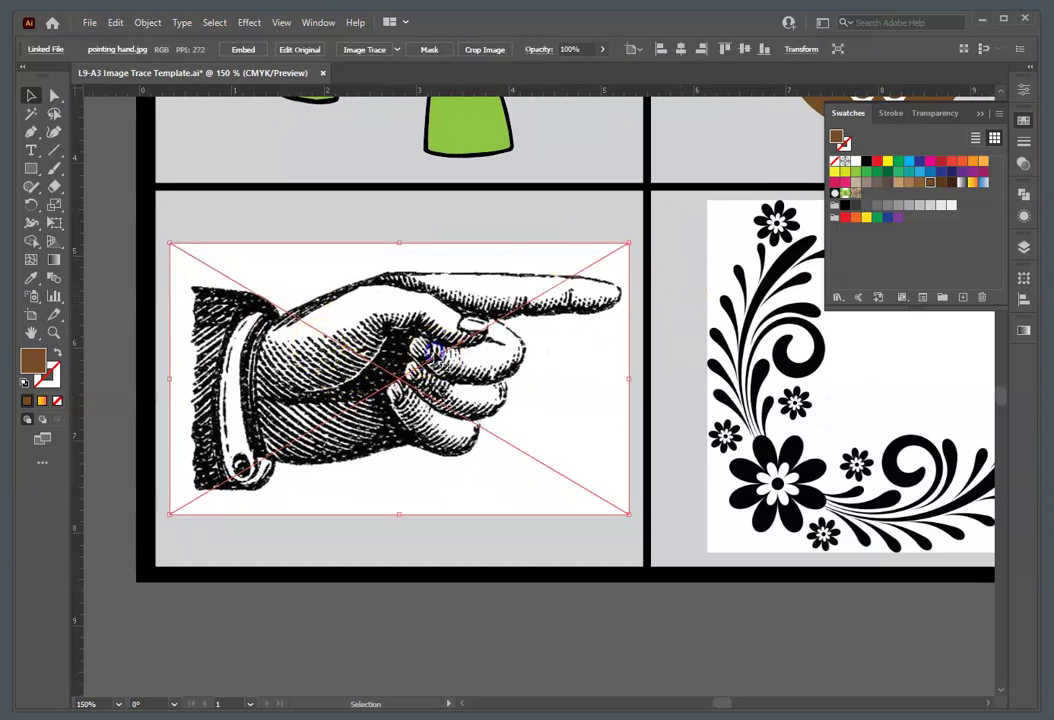
pyautogui.click(1023, 89)
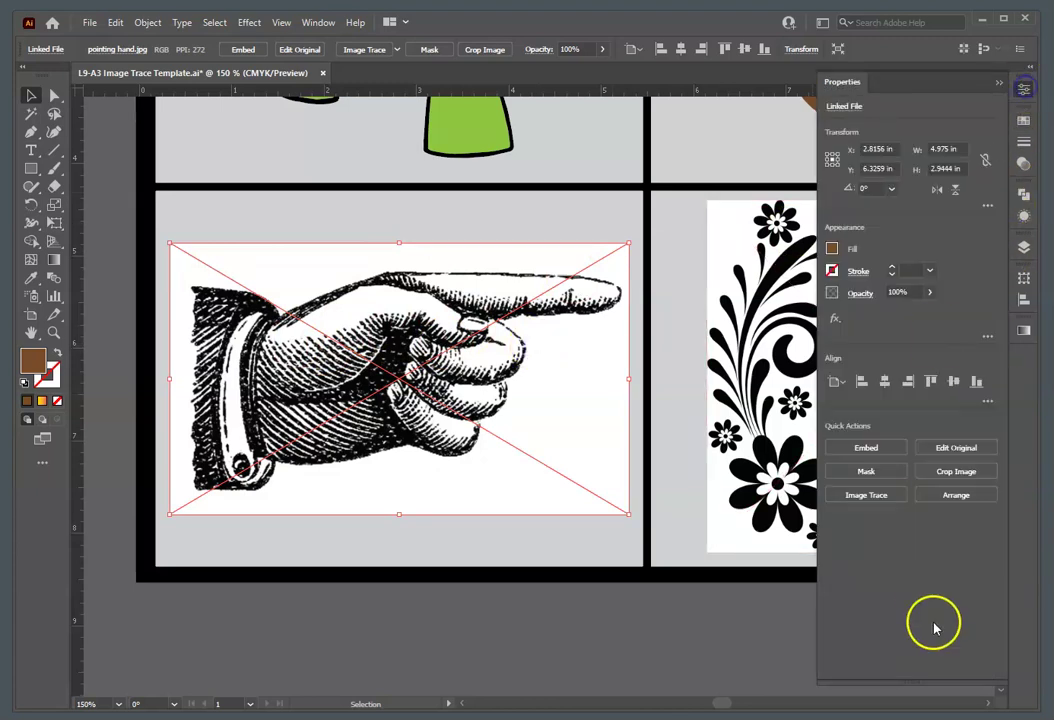
pyautogui.click(874, 498)
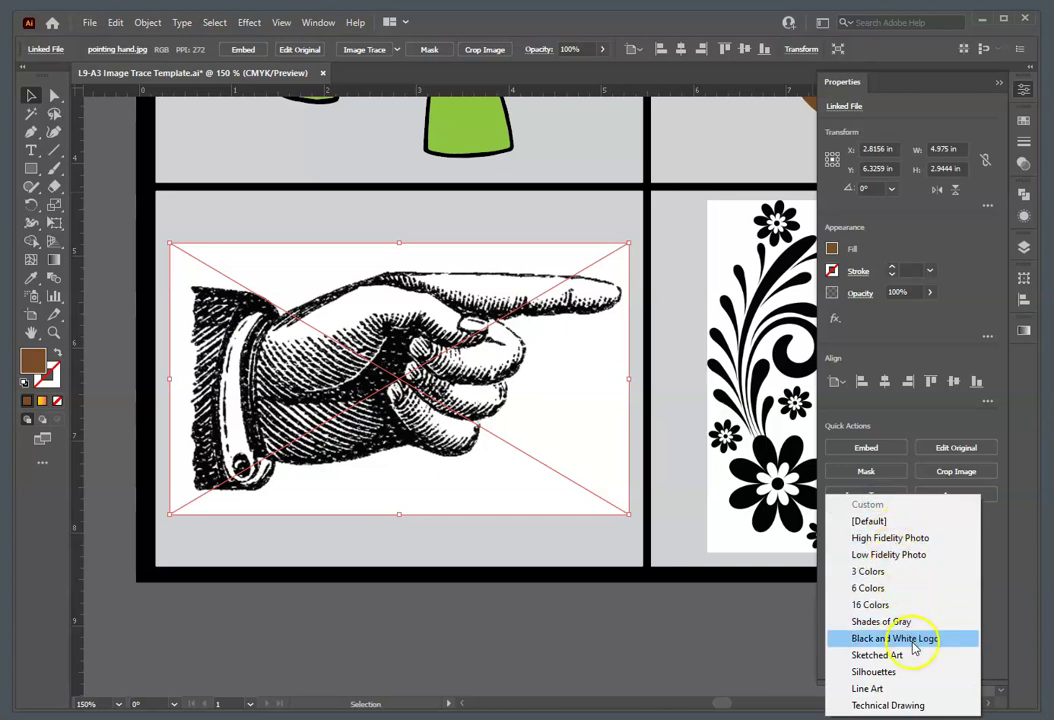
pyautogui.click(880, 655)
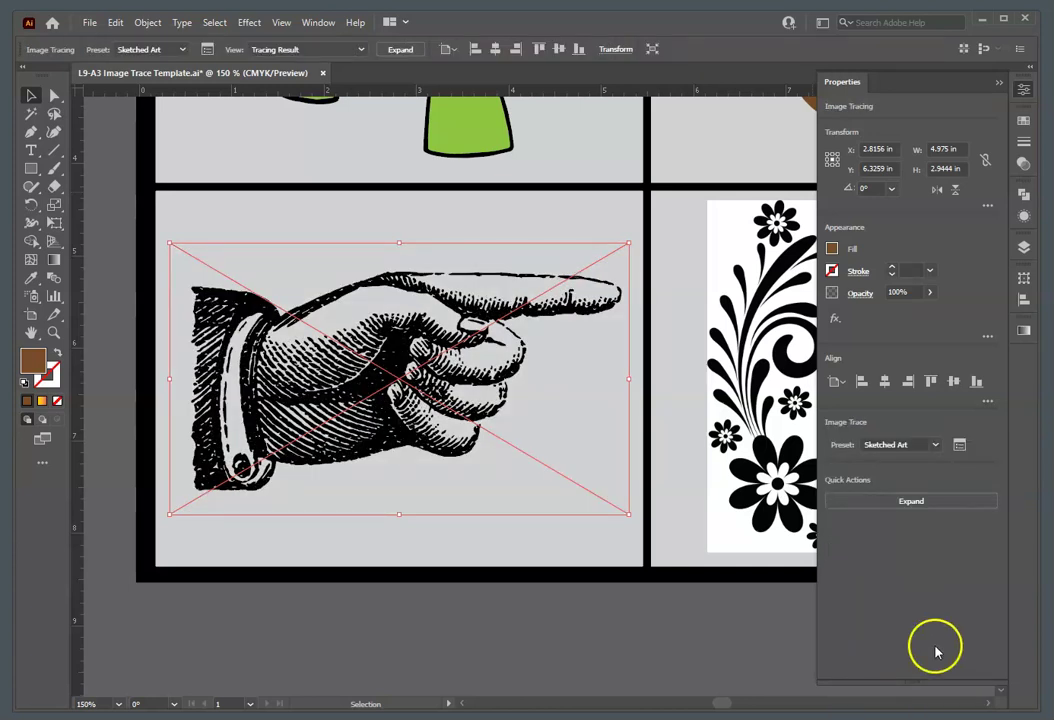
# - Expand the hand trace into vector paths and fill the hand group purple
pyautogui.click(923, 505)
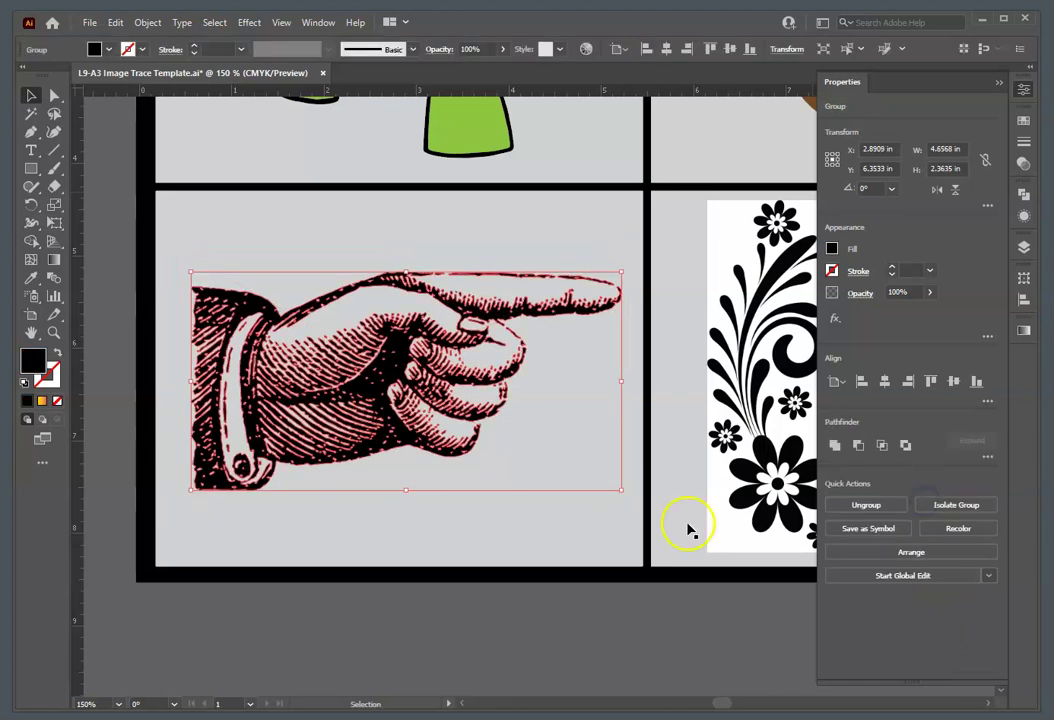
pyautogui.click(453, 517)
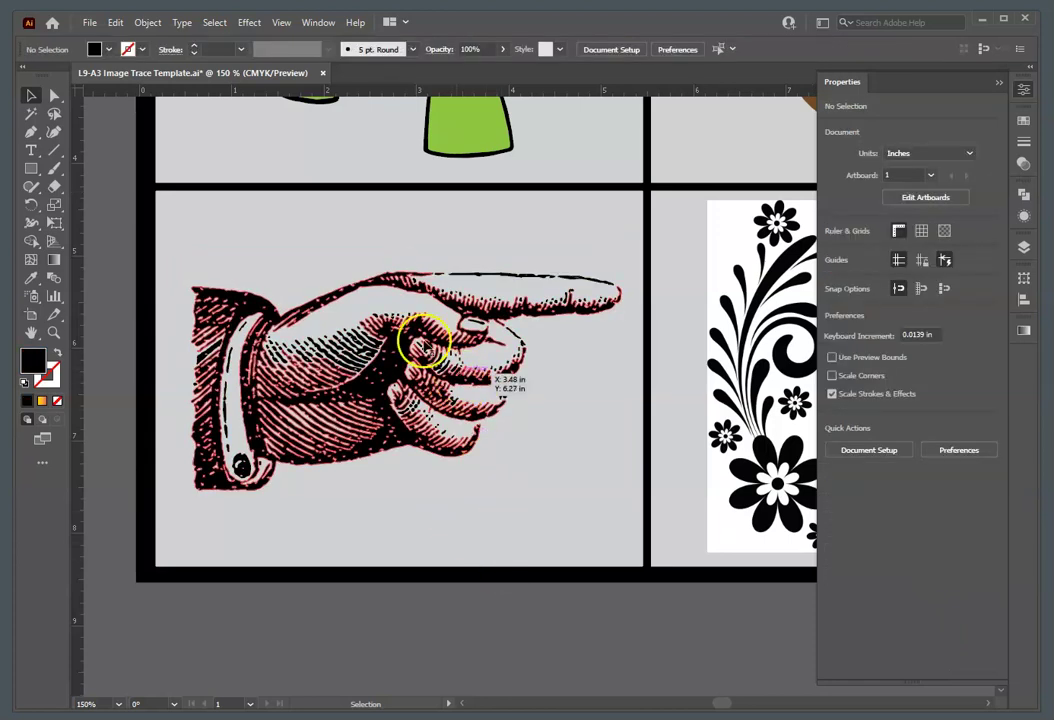
pyautogui.click(248, 308)
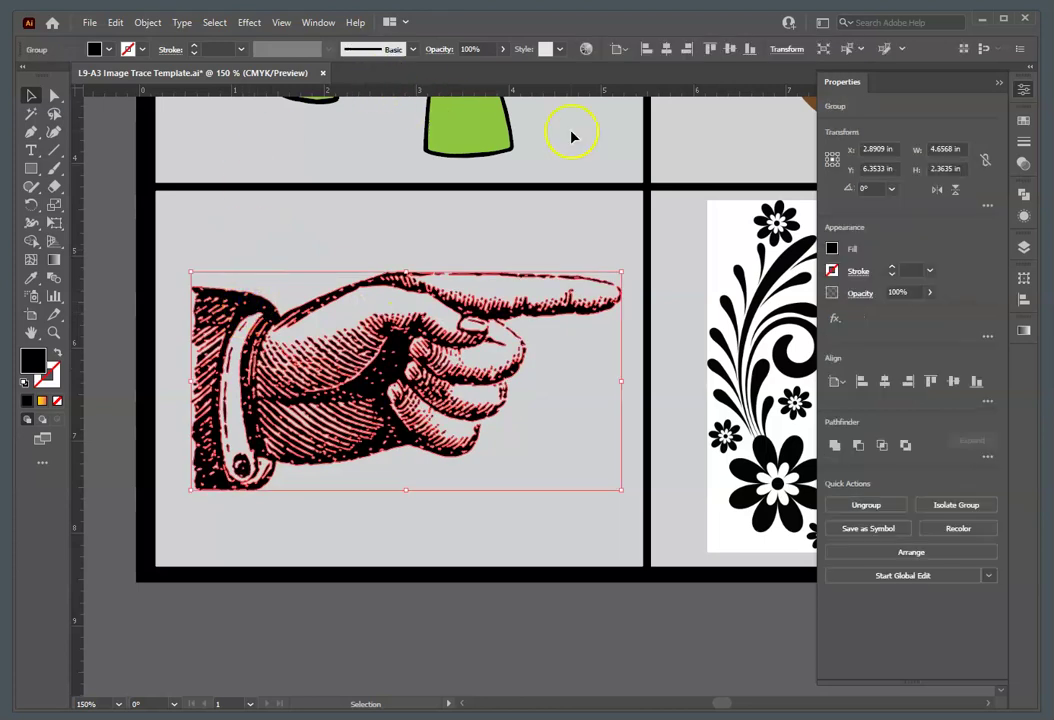
pyautogui.click(1023, 121)
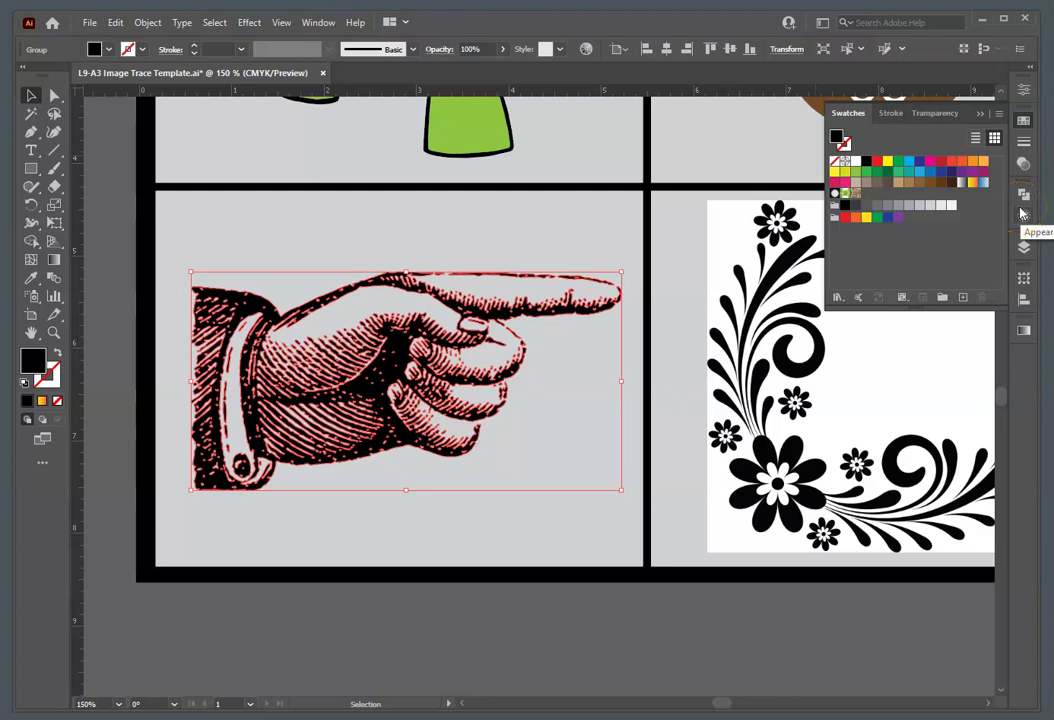
pyautogui.click(973, 171)
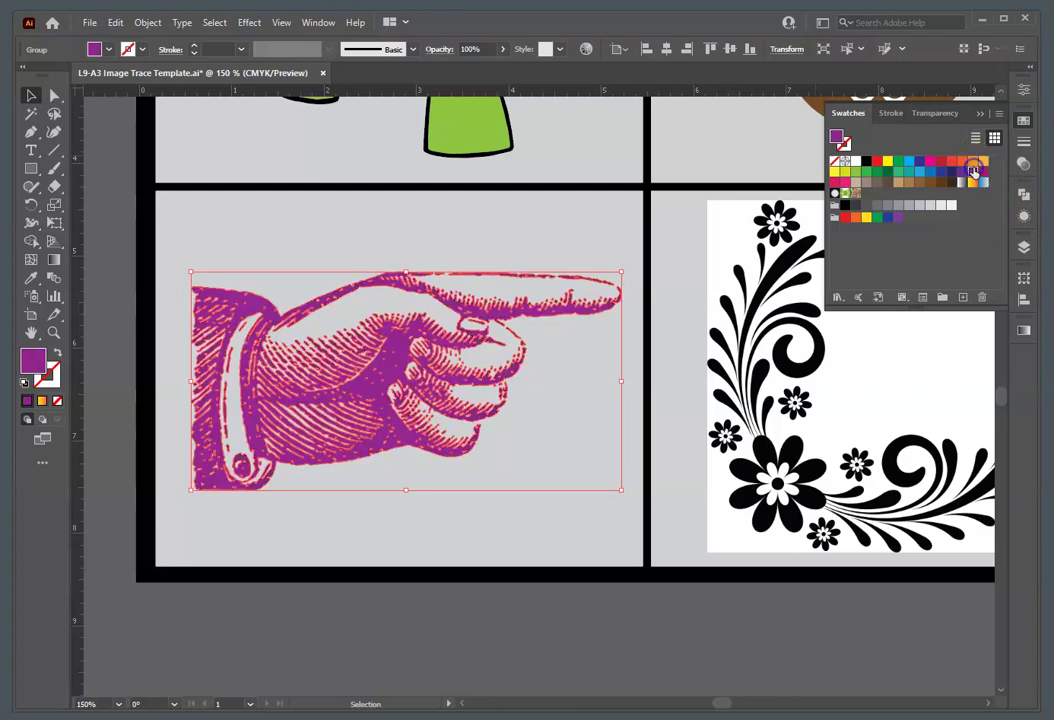
pyautogui.click(478, 241)
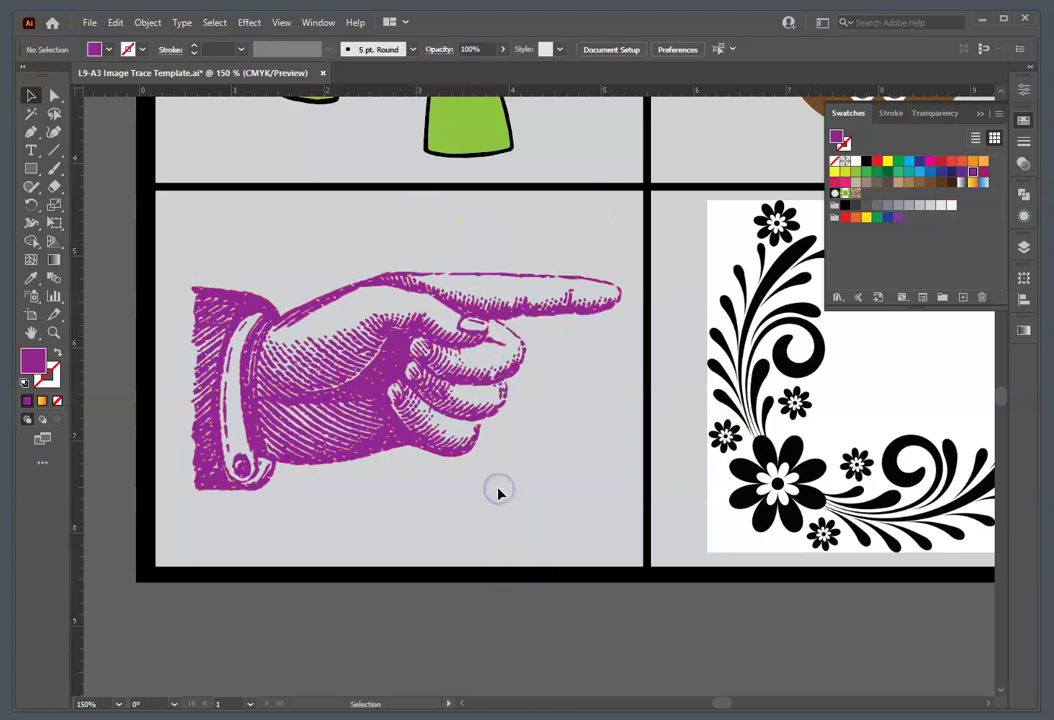
# - Rotate the purple hand about 18 degrees so its finger points upward
pyautogui.click(423, 345)
pyautogui.click(423, 345)
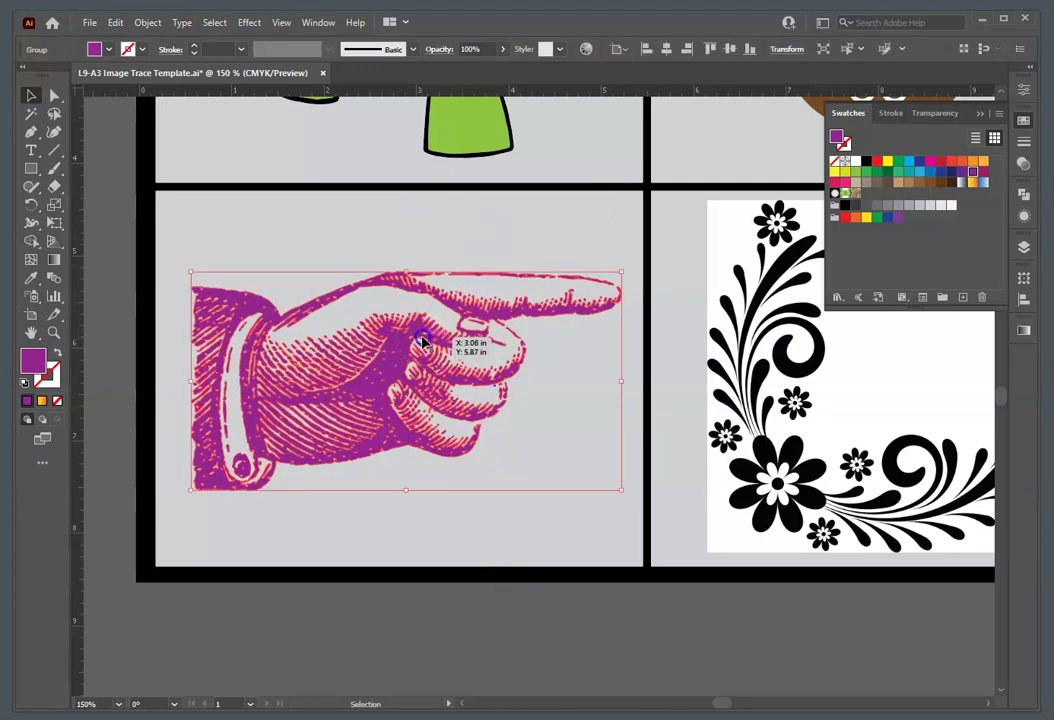
pyautogui.moveTo(624, 266); pyautogui.dragTo(576, 206)
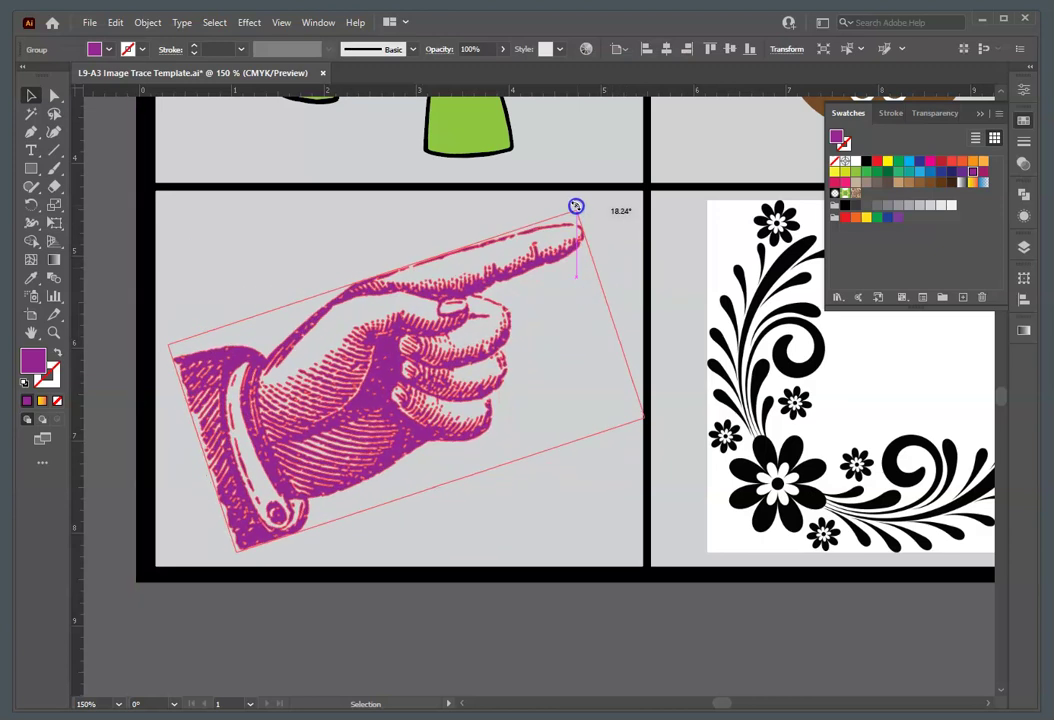
pyautogui.click(547, 505)
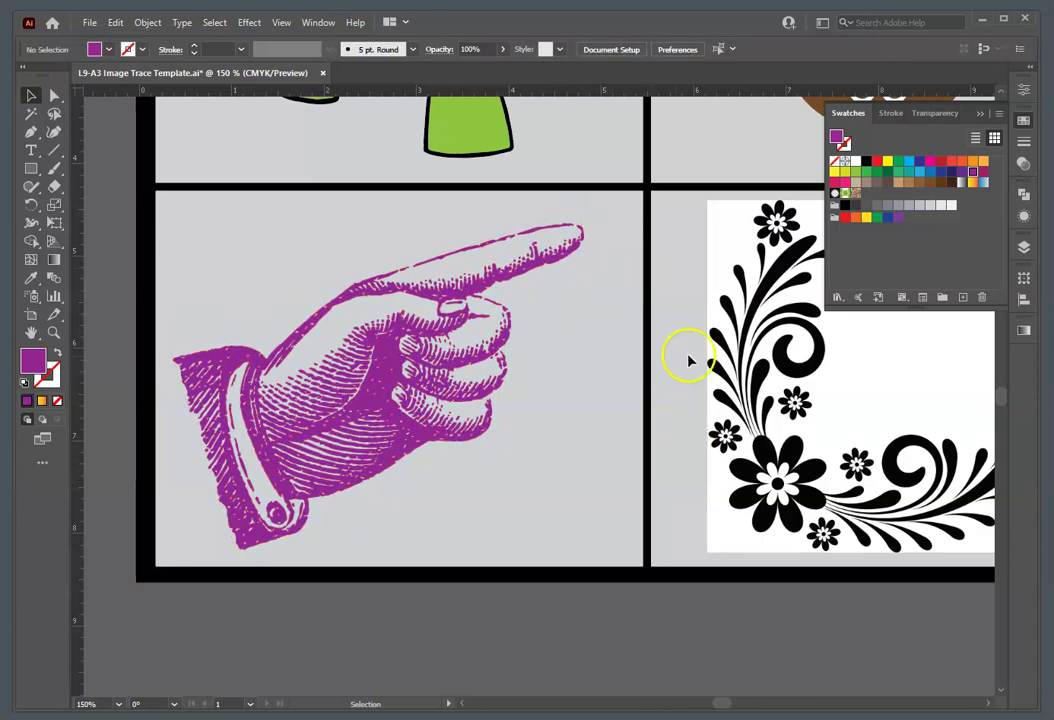
pyautogui.press('space')
pyautogui.moveTo(770, 378); pyautogui.dragTo(427, 347)
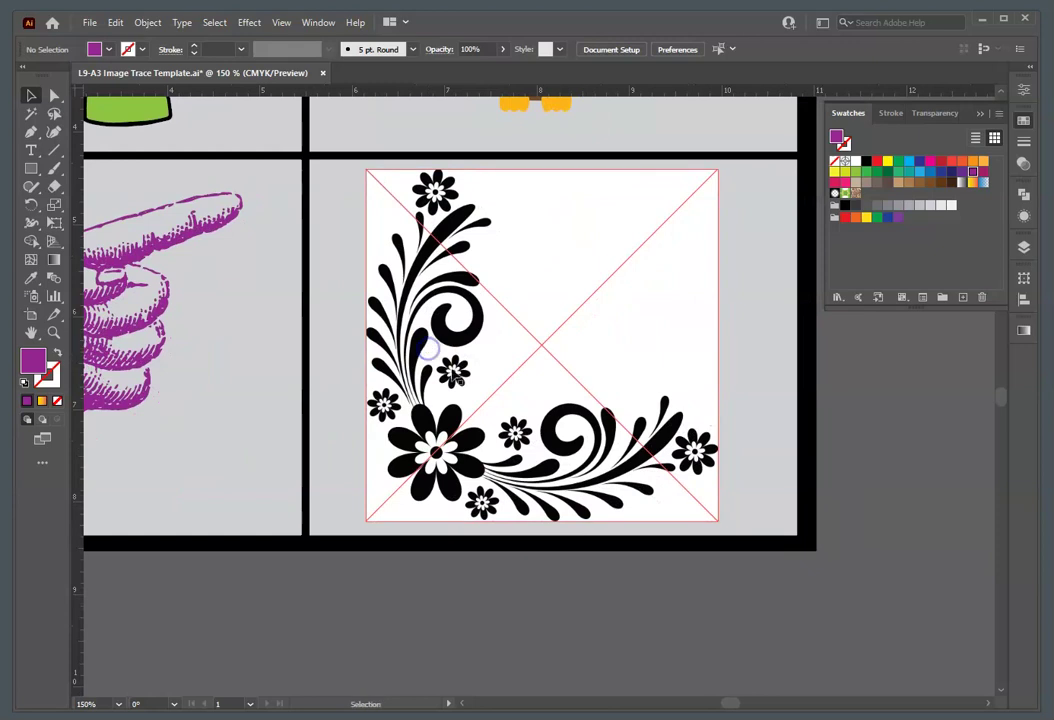
# - Trace the flourish image with the Line Art preset
pyautogui.click(620, 349)
pyautogui.click(1024, 90)
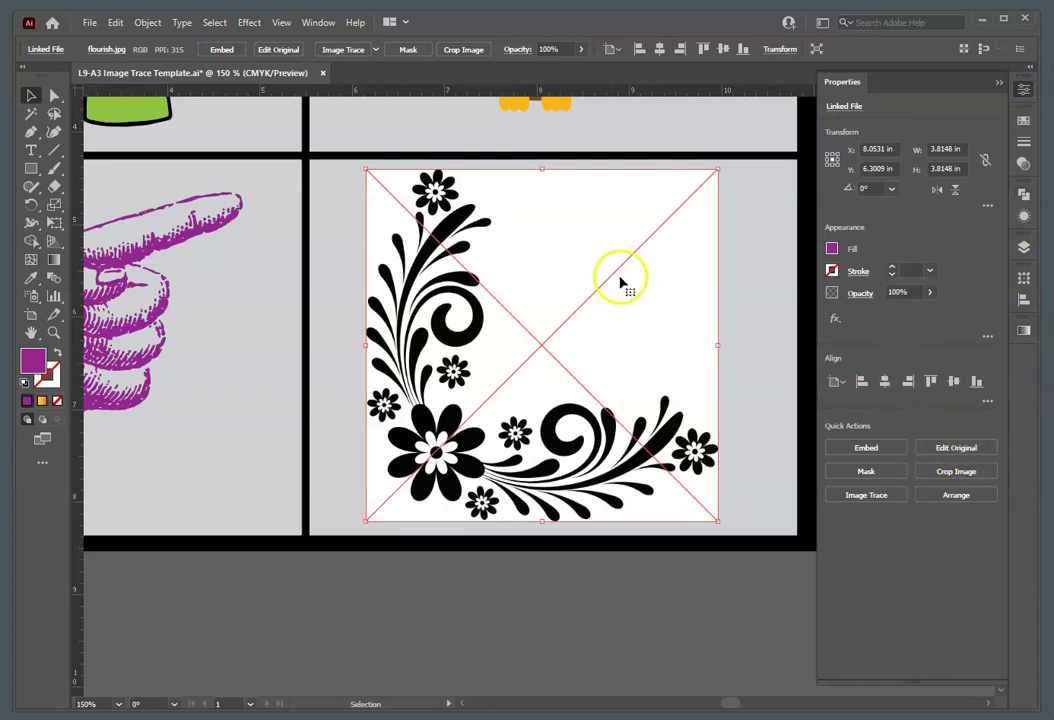
pyautogui.click(874, 496)
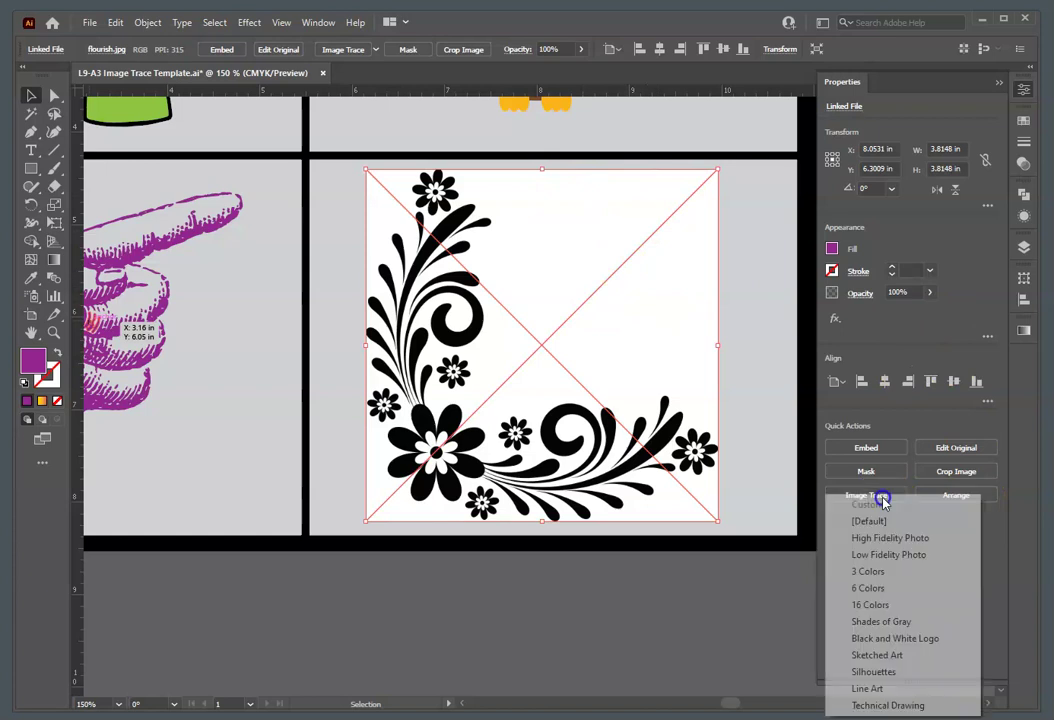
pyautogui.click(899, 689)
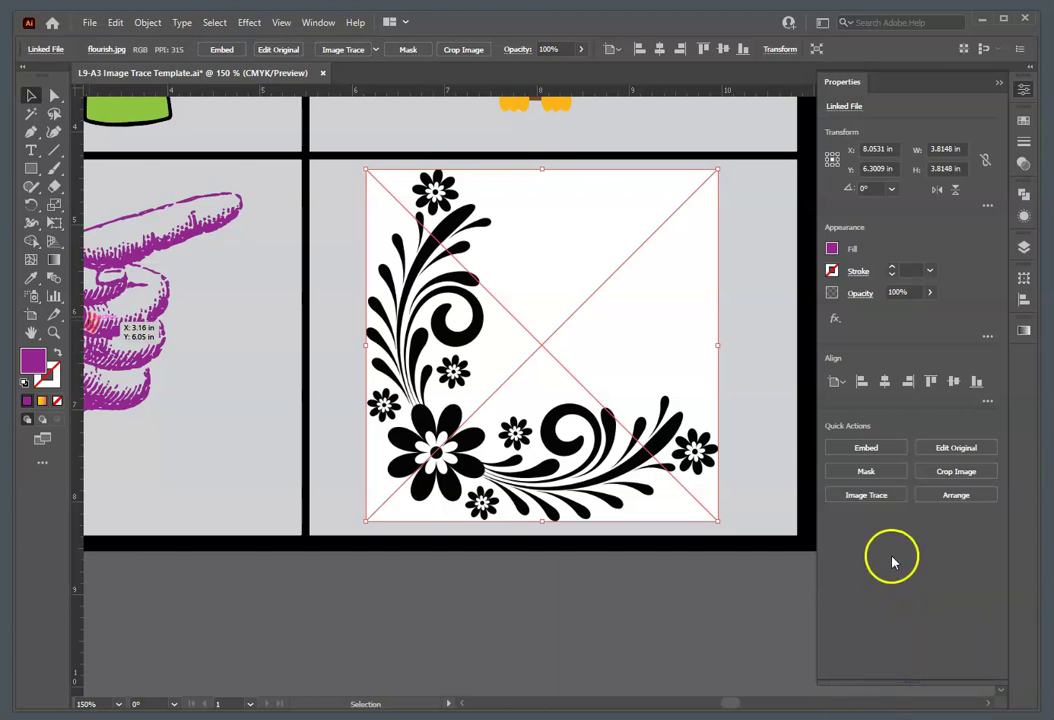
pyautogui.click(882, 498)
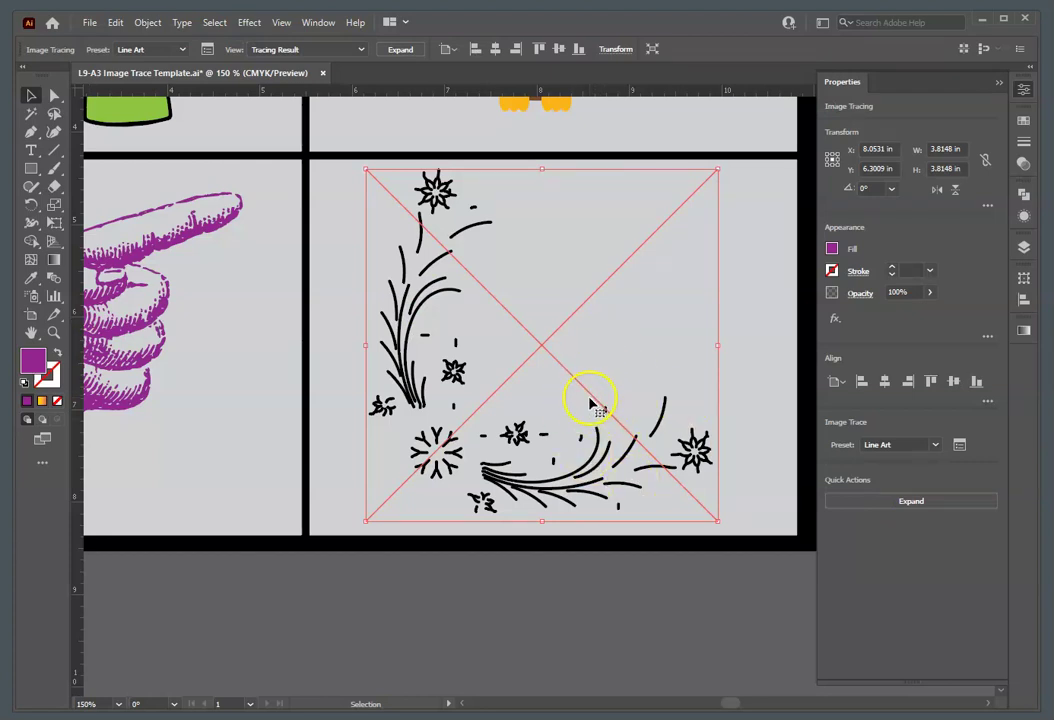
# - Retrace the flourish as Silhouettes, then as Sketched Art, and expand it into vector paths
pyautogui.click(936, 444)
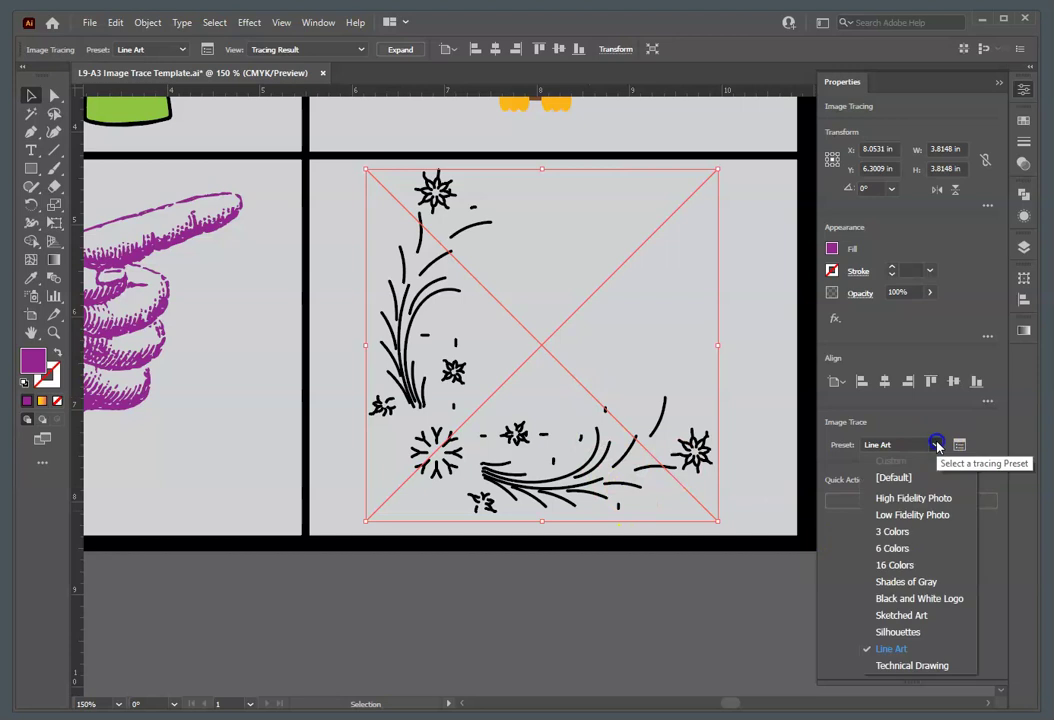
pyautogui.click(932, 634)
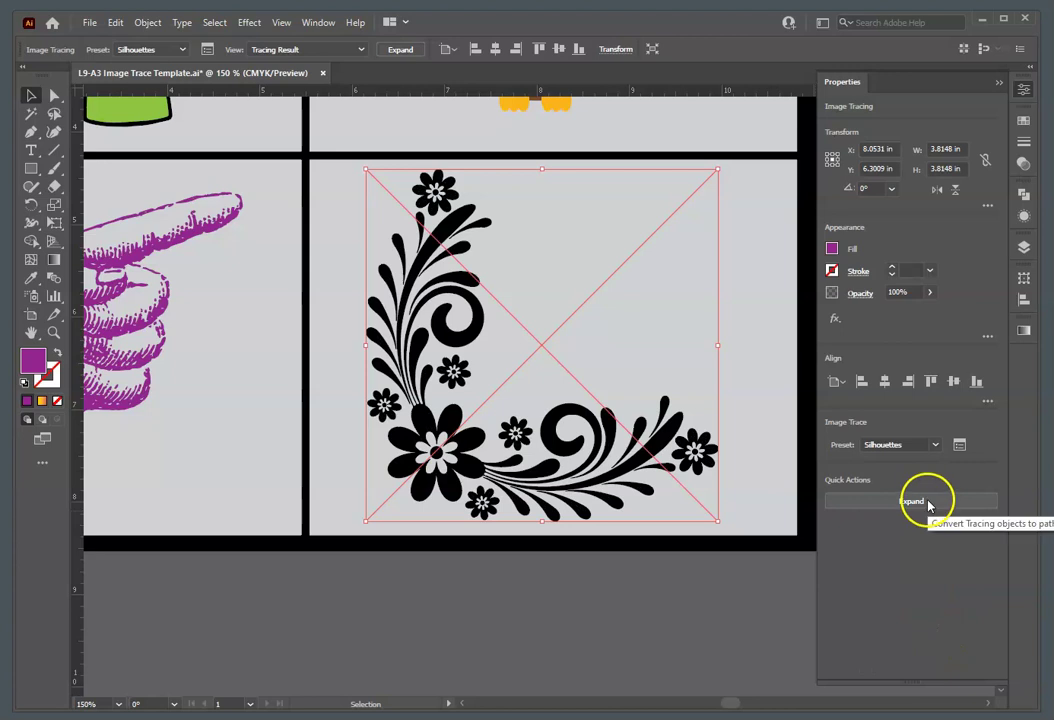
pyautogui.click(936, 446)
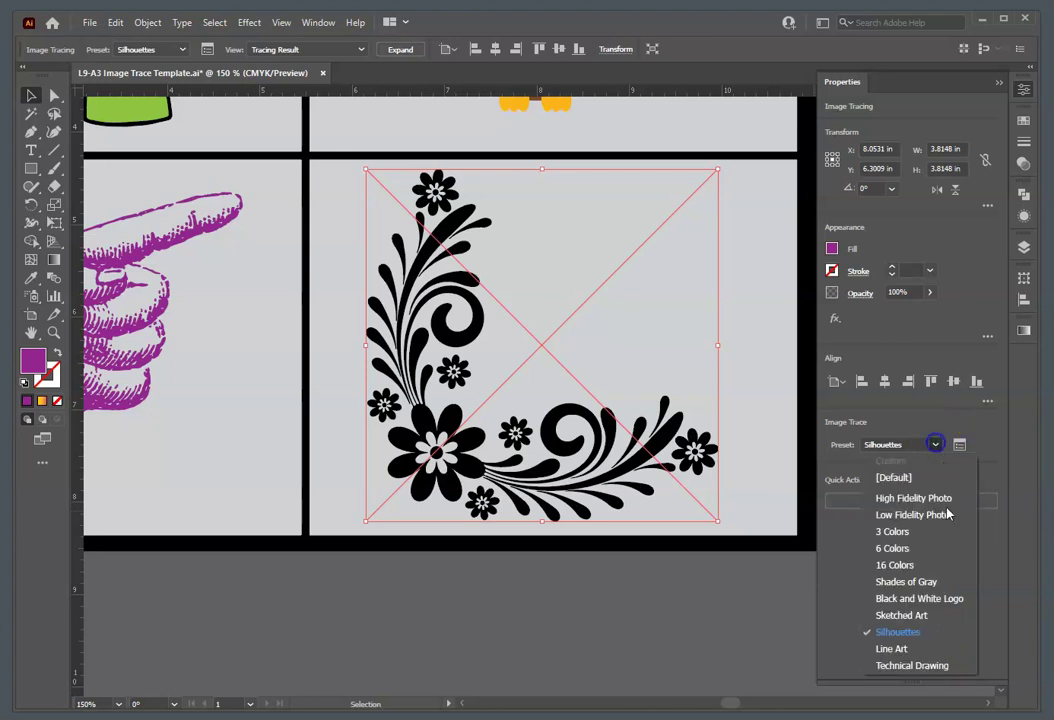
pyautogui.click(937, 624)
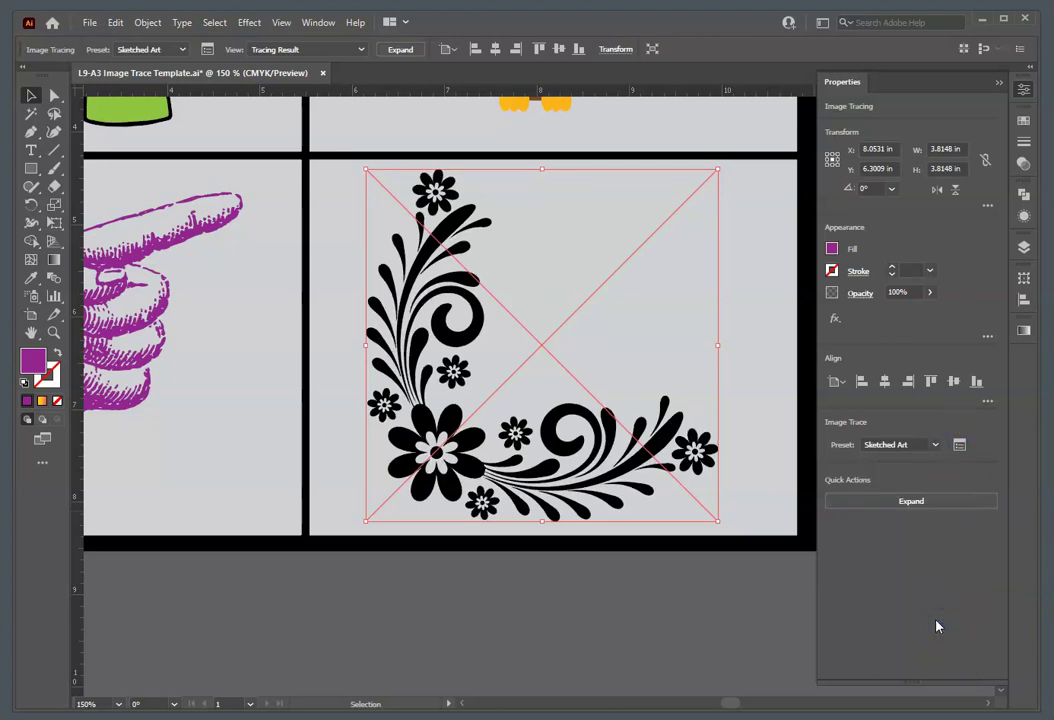
pyautogui.click(925, 502)
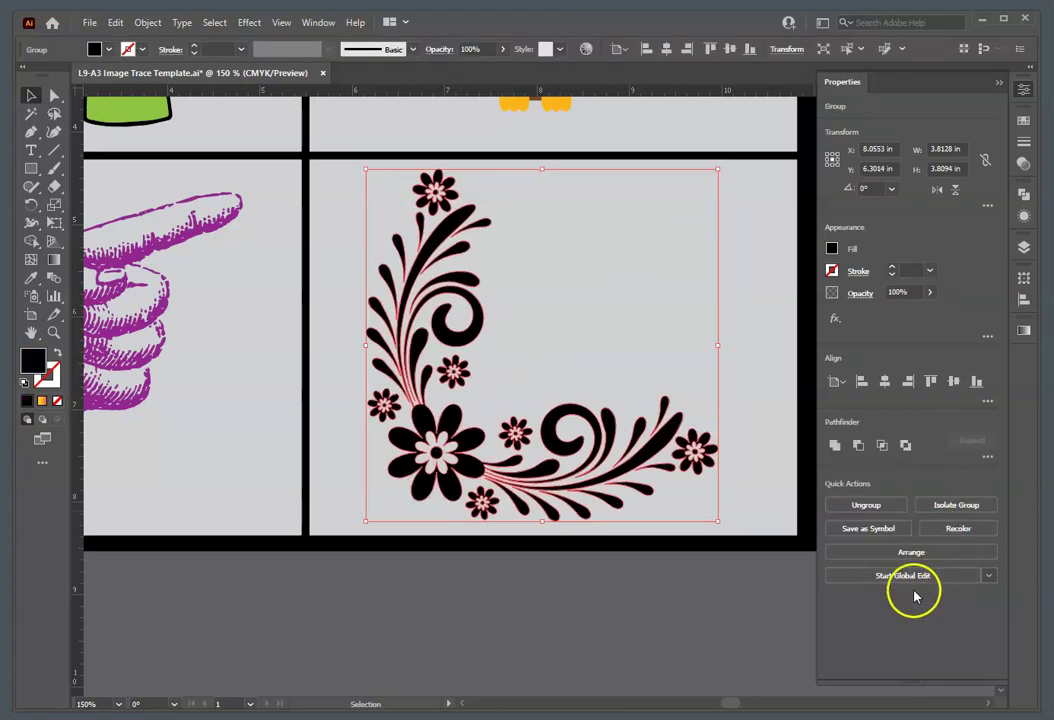
# - Ungroup the traced flourish with Object > Ungroup and switch to Direct Selection
pyautogui.click(148, 22)
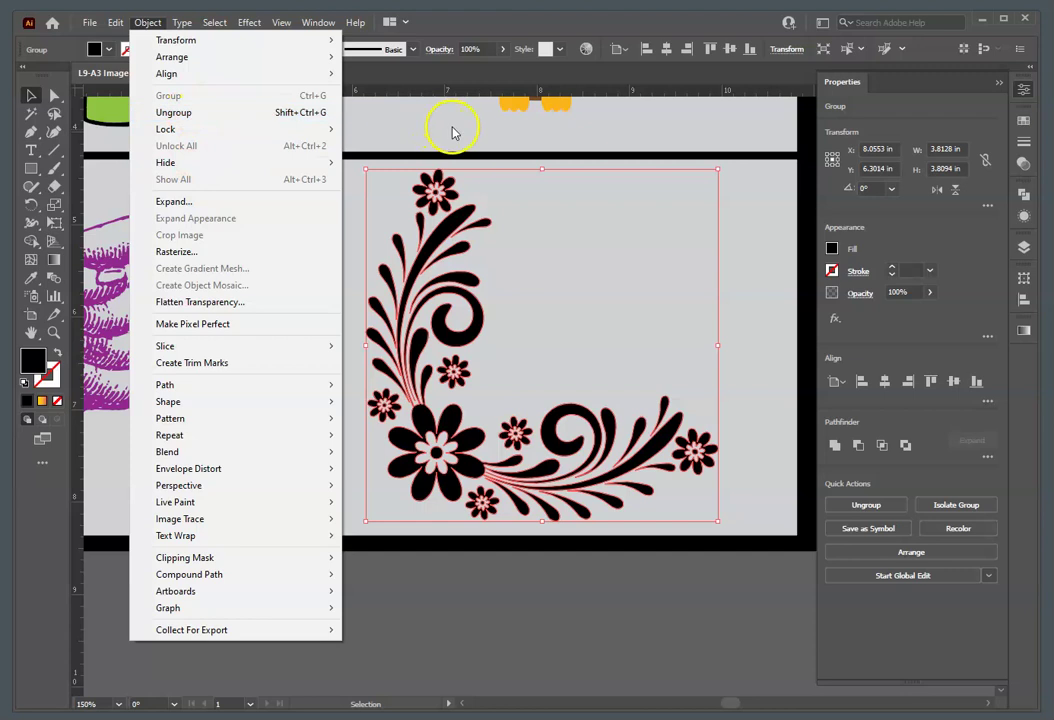
pyautogui.click(760, 266)
pyautogui.click(758, 261)
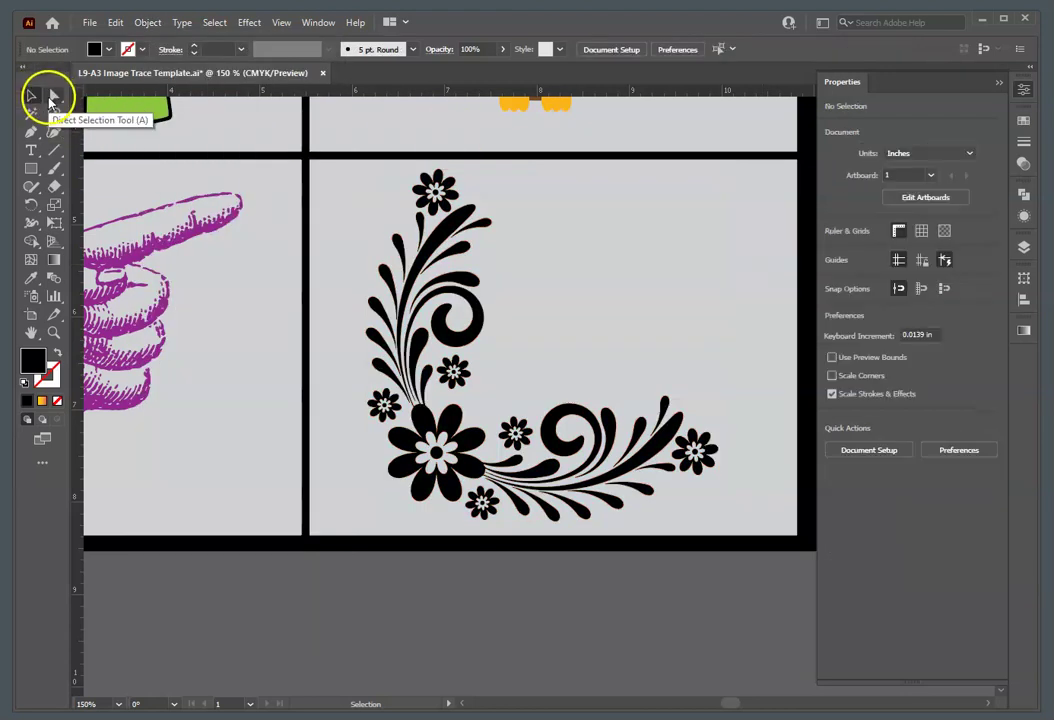
pyautogui.click(53, 96)
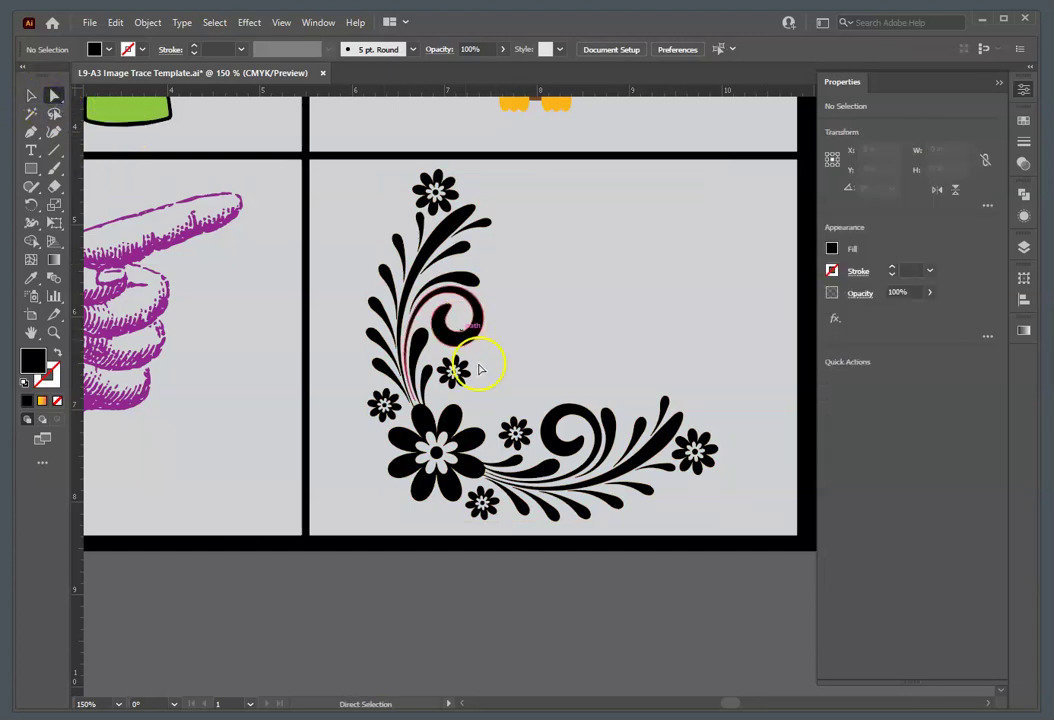
pyautogui.scroll(2, 494, 360)
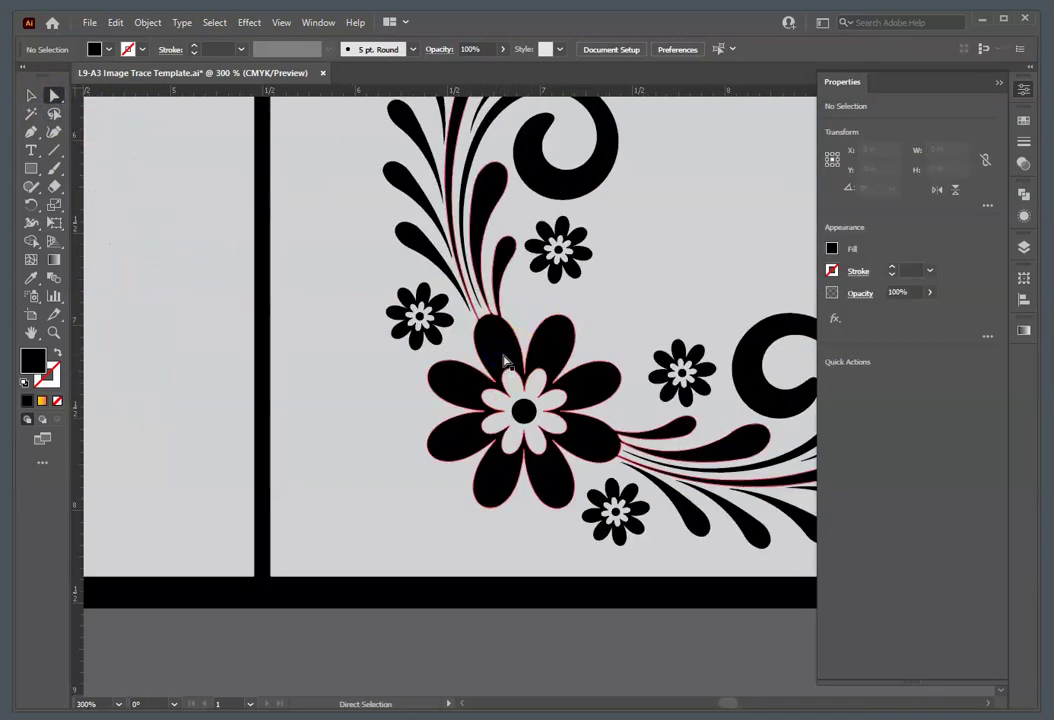
# - Colour the small flower above the large floral path purple
pyautogui.click(506, 360)
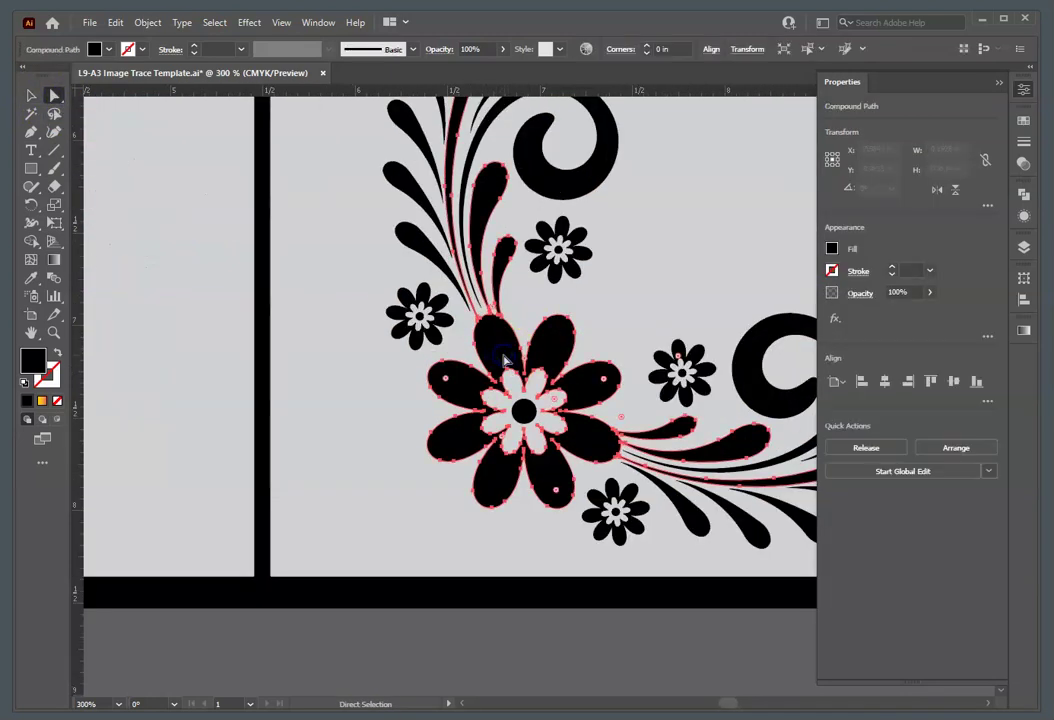
pyautogui.click(632, 283)
pyautogui.click(565, 265)
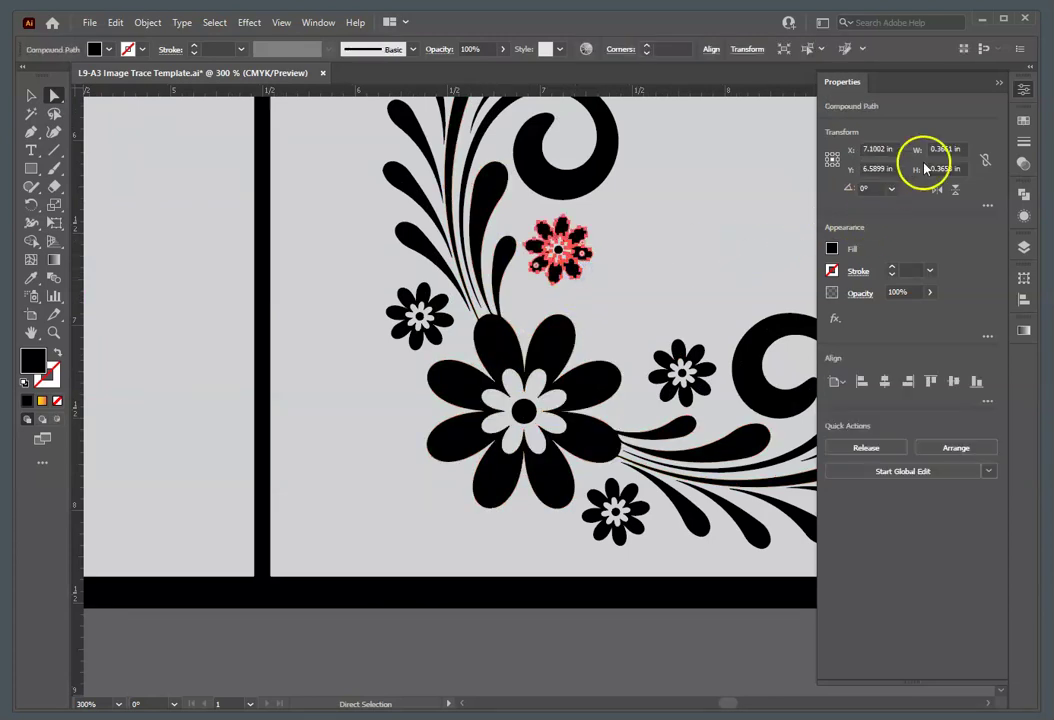
pyautogui.click(1023, 120)
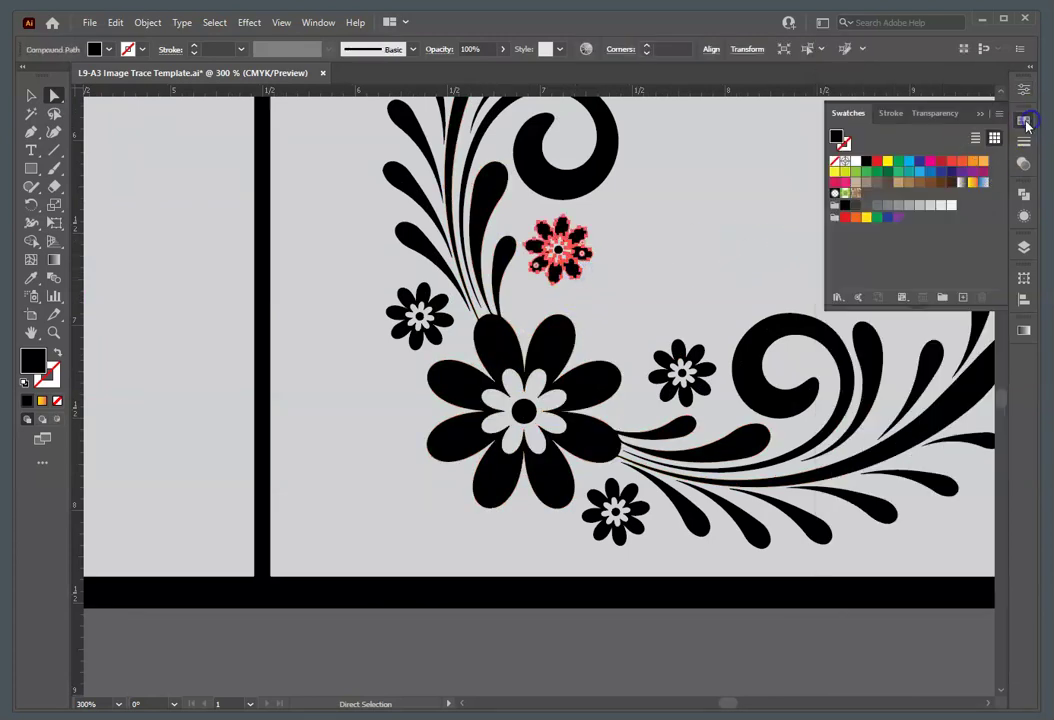
pyautogui.click(960, 173)
pyautogui.click(677, 222)
# - Colour the big flower and its stems orange
pyautogui.click(539, 341)
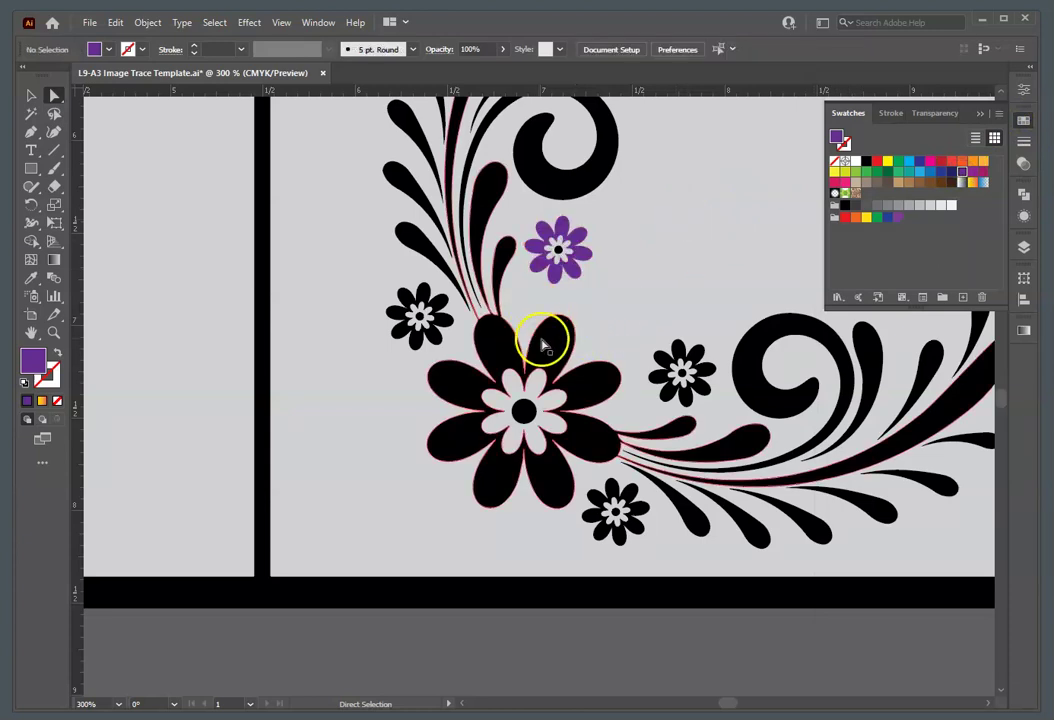
pyautogui.click(641, 468)
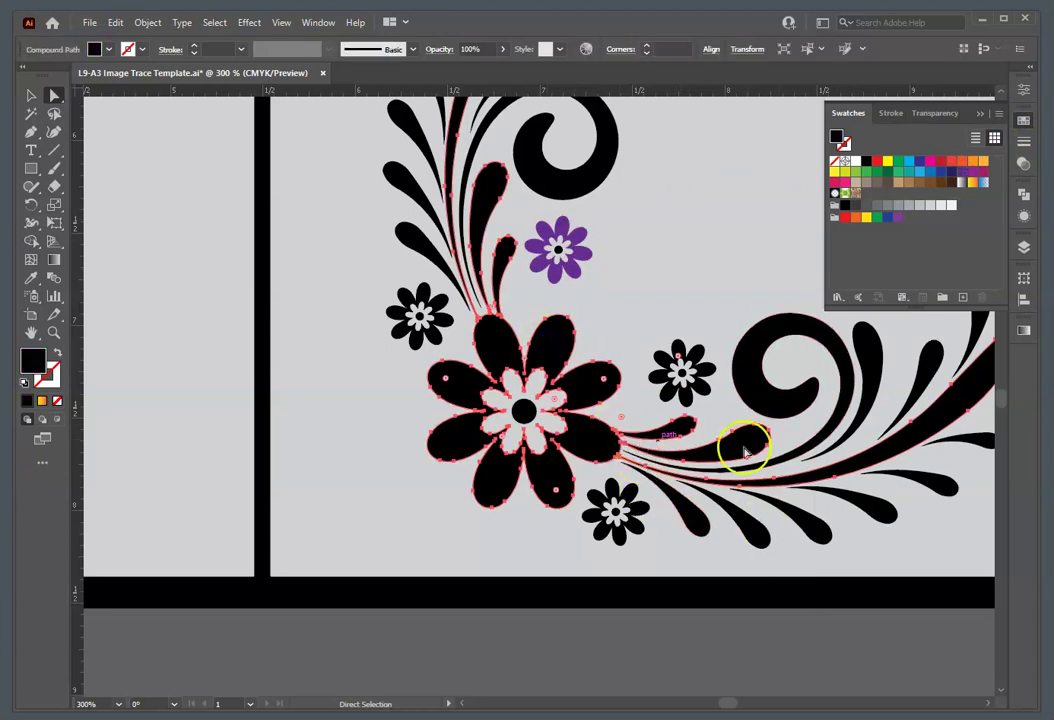
pyautogui.moveTo(615, 411); pyautogui.dragTo(859, 605)
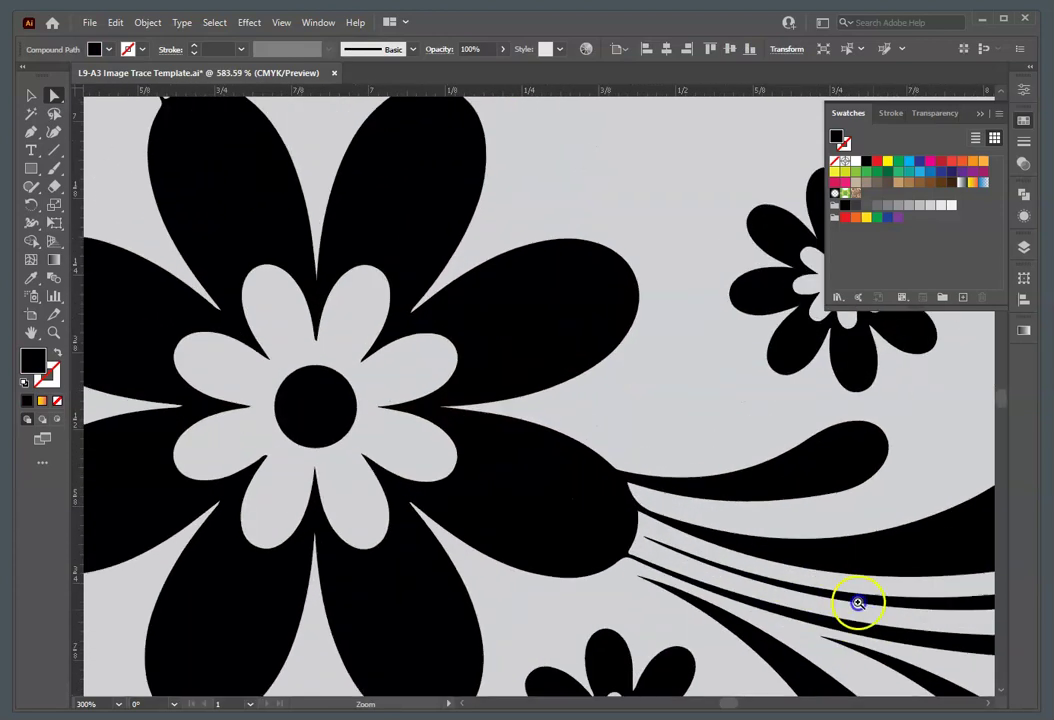
pyautogui.click(659, 506)
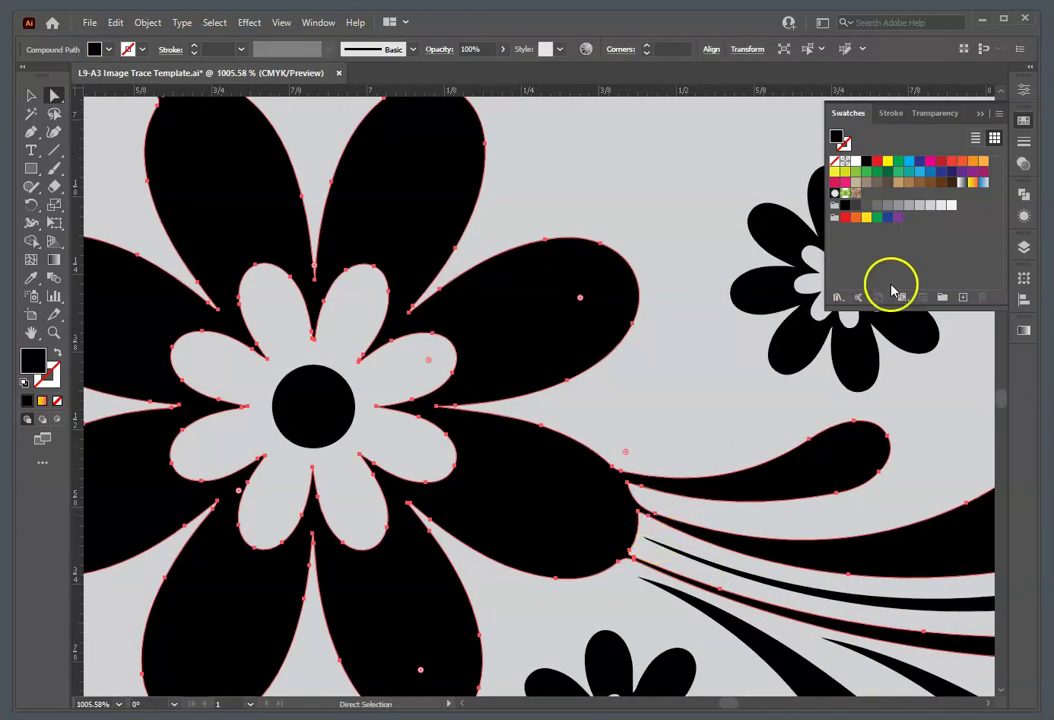
pyautogui.click(974, 162)
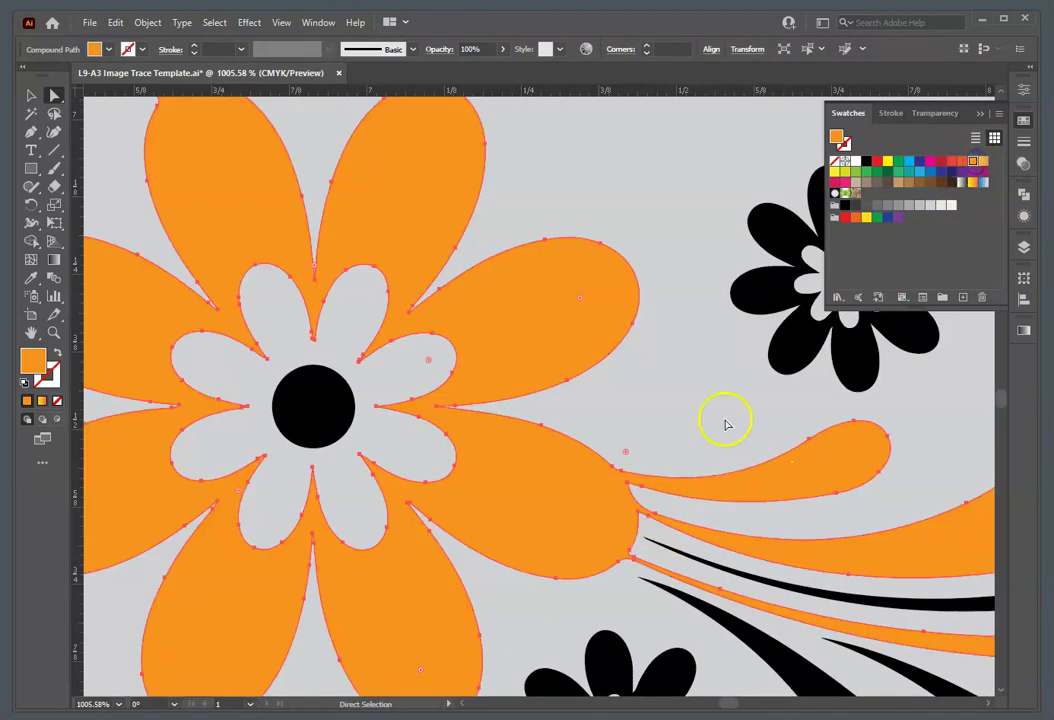
pyautogui.click(649, 447)
# - Zoom in to about 2060% where the orange flower meets the swirl
pyautogui.press('z')
pyautogui.keyDown('alt'); pyautogui.click(652, 447); pyautogui.keyUp('alt')
pyautogui.keyDown('alt'); pyautogui.click(454, 336); pyautogui.keyUp('alt')
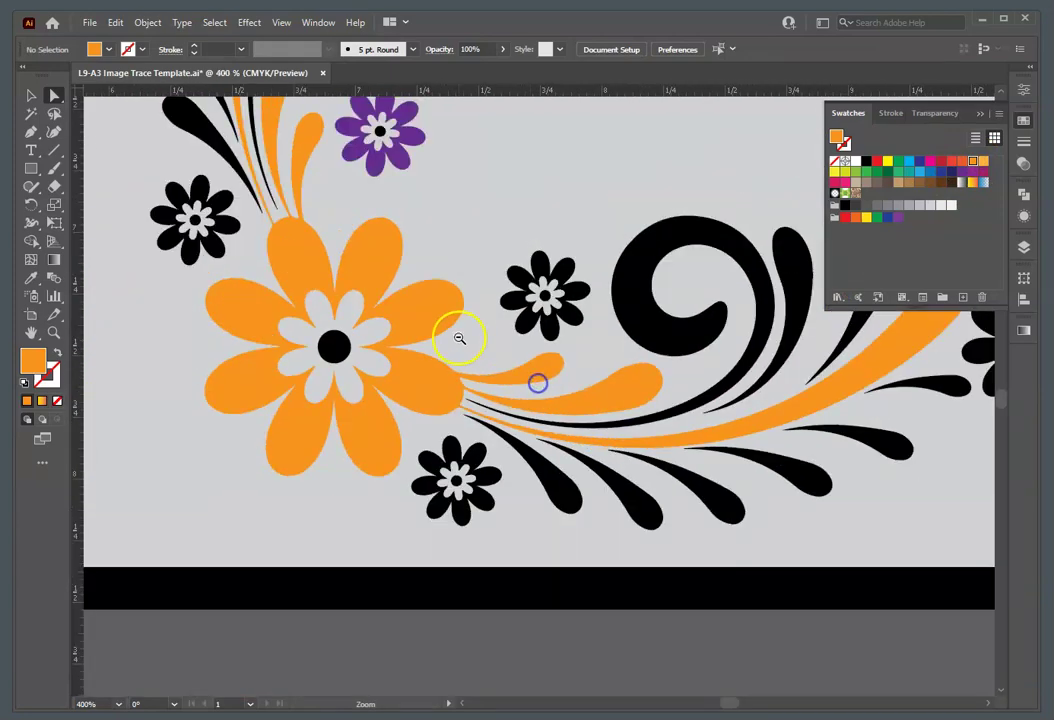
pyautogui.keyDown('alt'); pyautogui.click(545, 338); pyautogui.keyUp('alt')
pyautogui.keyDown('alt'); pyautogui.click(569, 374); pyautogui.keyUp('alt')
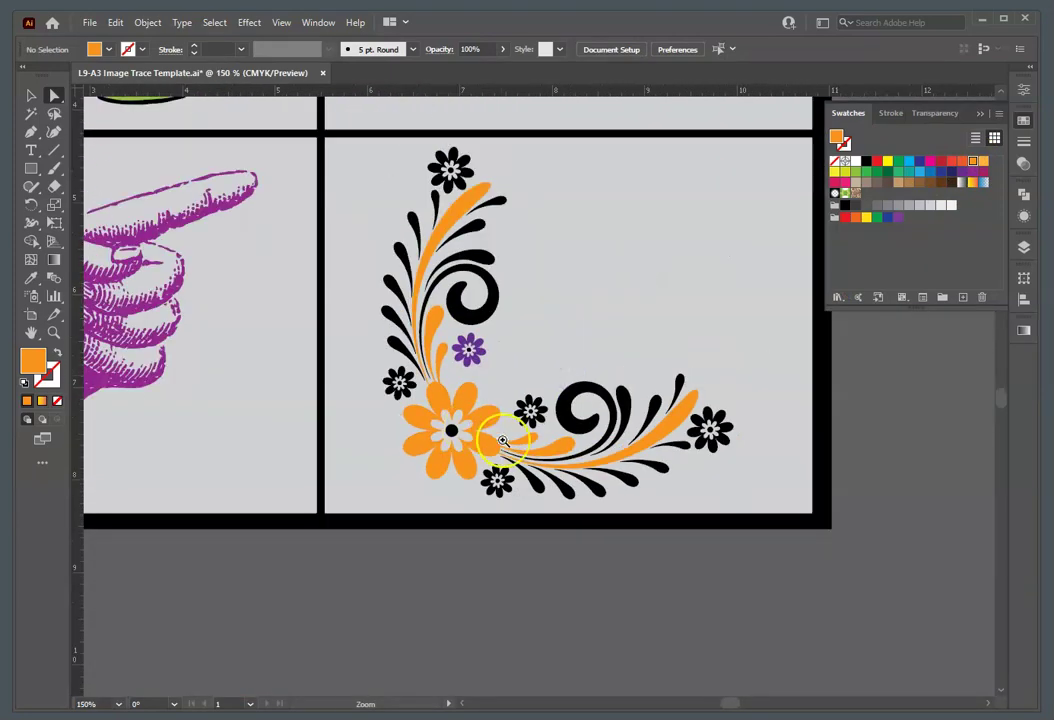
pyautogui.moveTo(499, 440); pyautogui.dragTo(823, 640)
pyautogui.moveTo(553, 442); pyautogui.dragTo(789, 599)
# - Draw a short cut line across the swirl's junction with the Line Segment tool
pyautogui.click(31, 96)
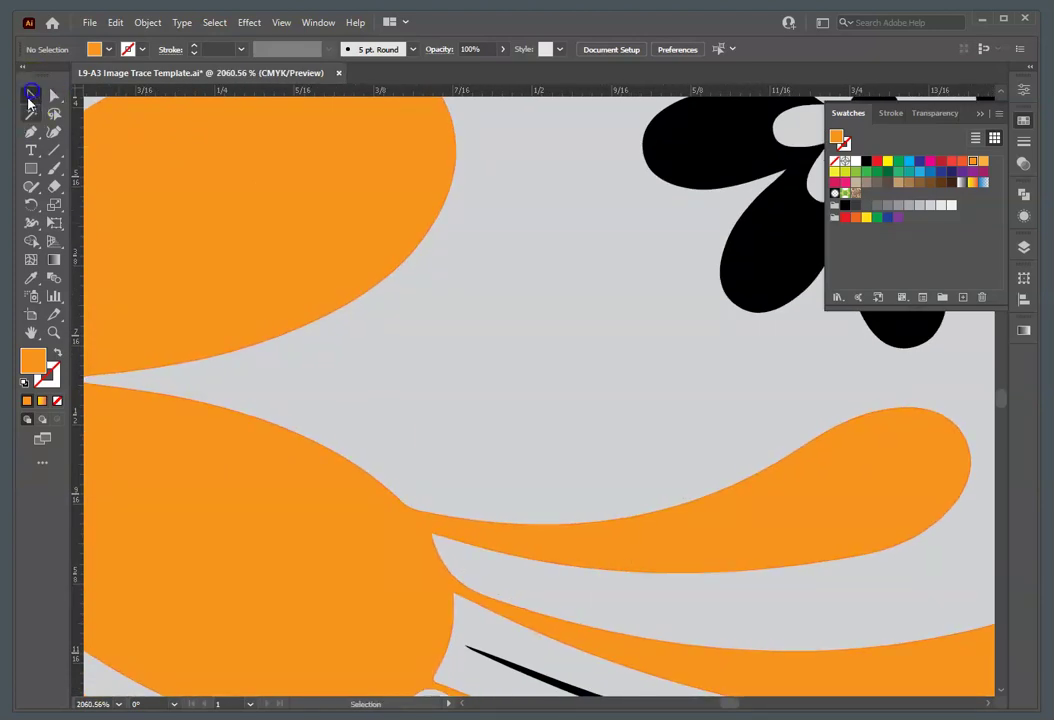
pyautogui.click(370, 522)
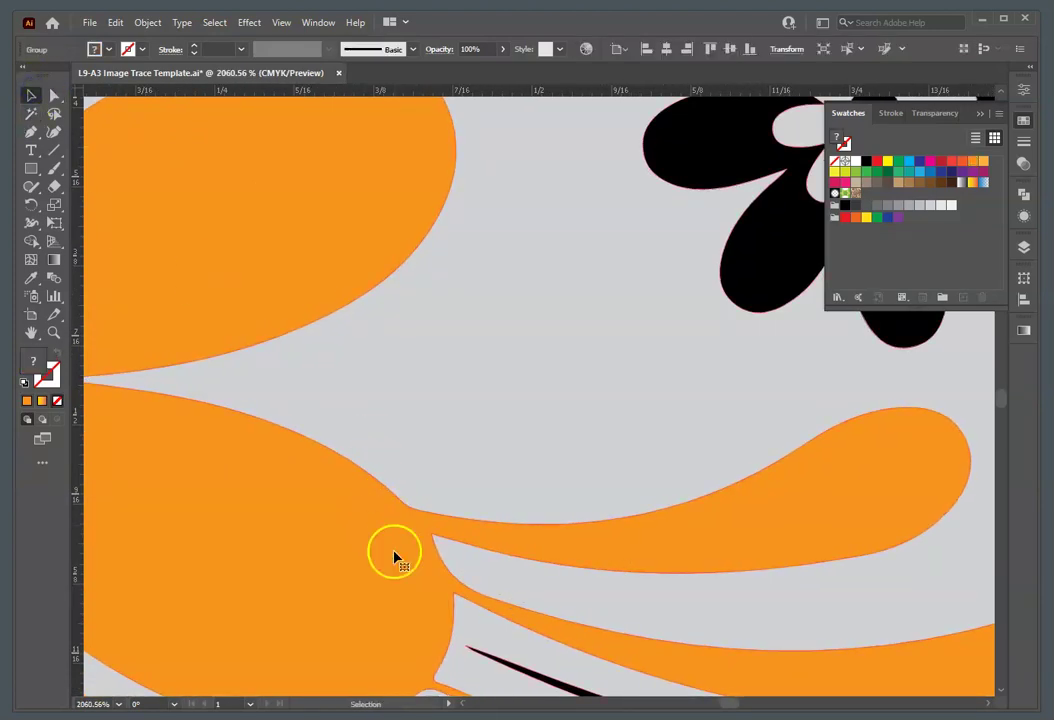
pyautogui.click(54, 150)
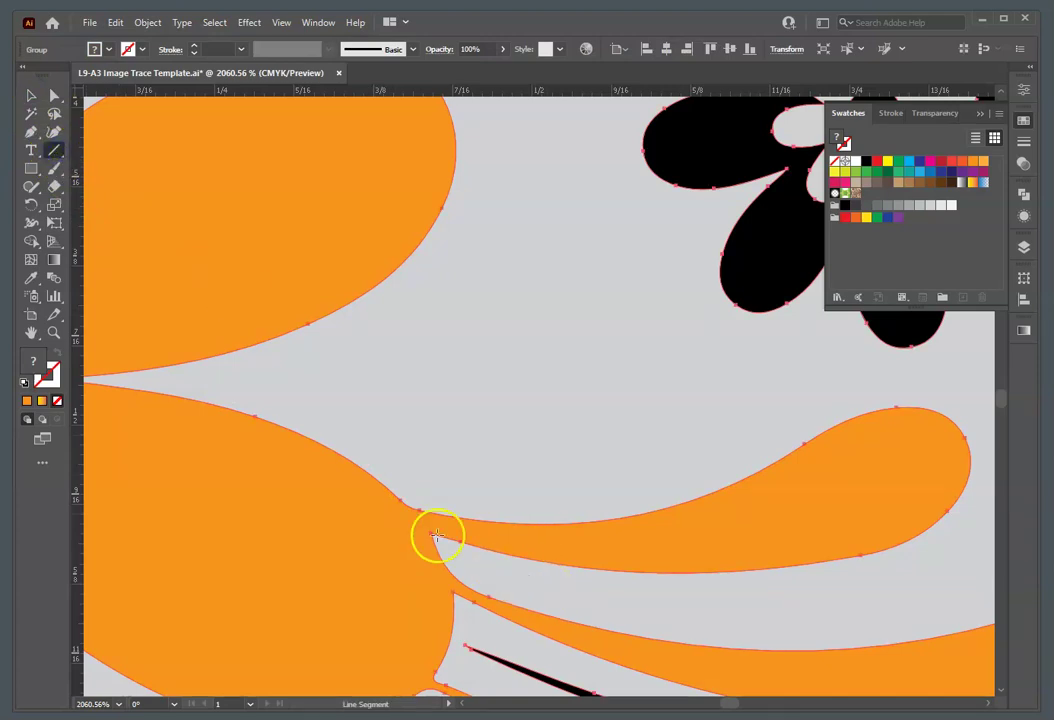
pyautogui.moveTo(390, 479); pyautogui.dragTo(451, 557)
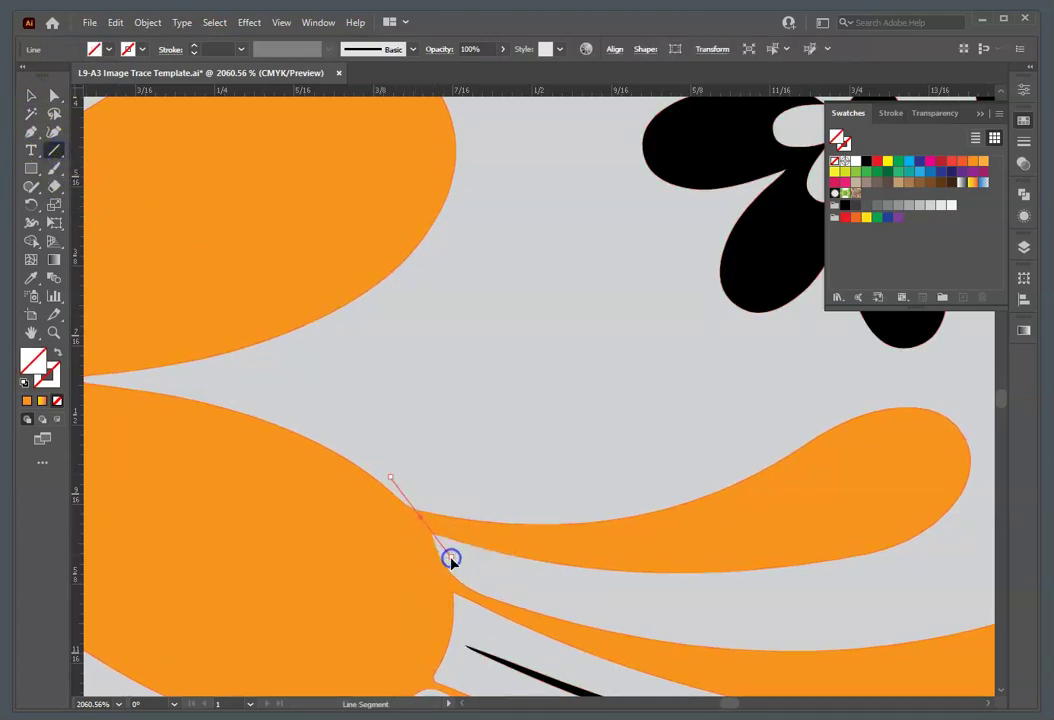
pyautogui.click(30, 96)
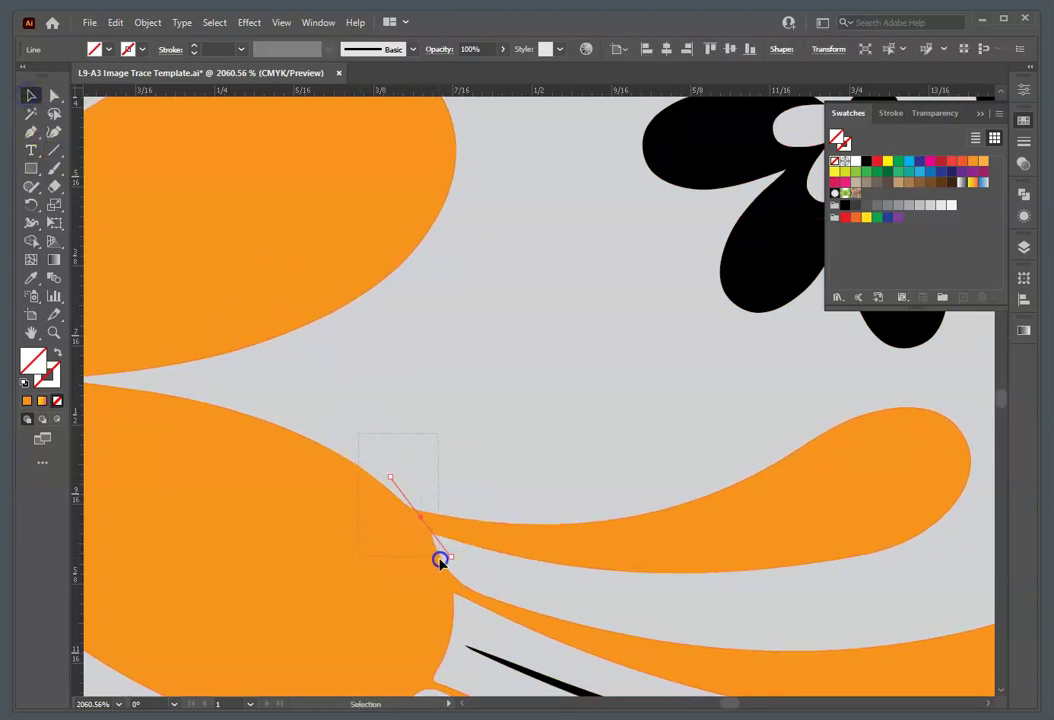
# - Select all and apply Pathfinder Divide to split the artwork along the line
pyautogui.hotkey('ctrl', 'a')
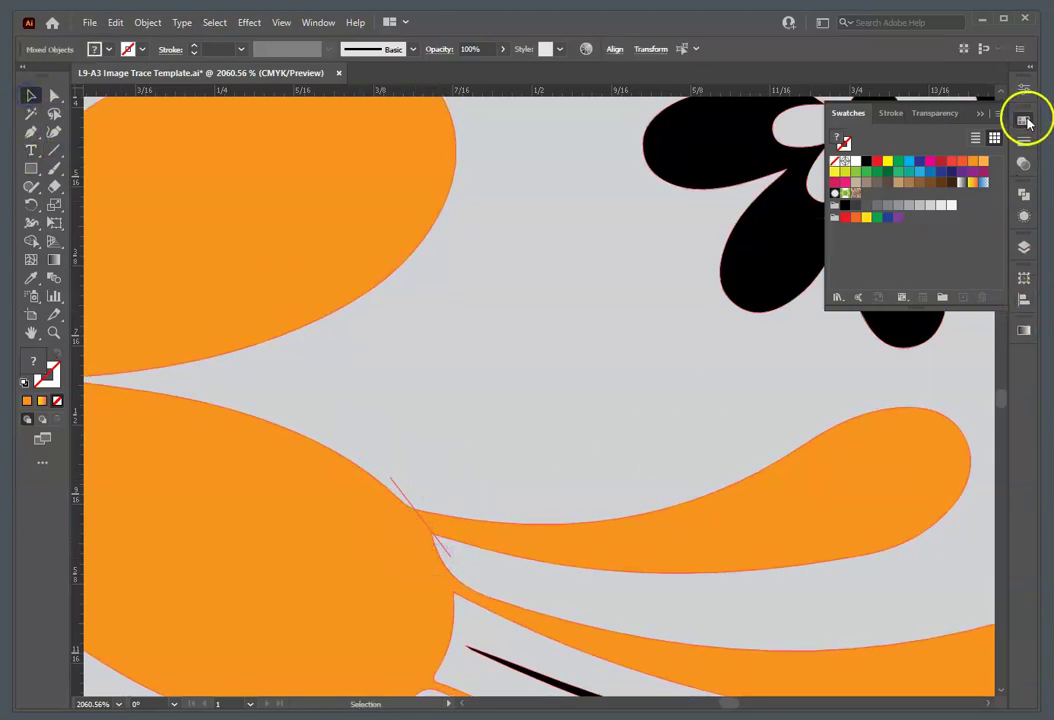
pyautogui.click(1020, 88)
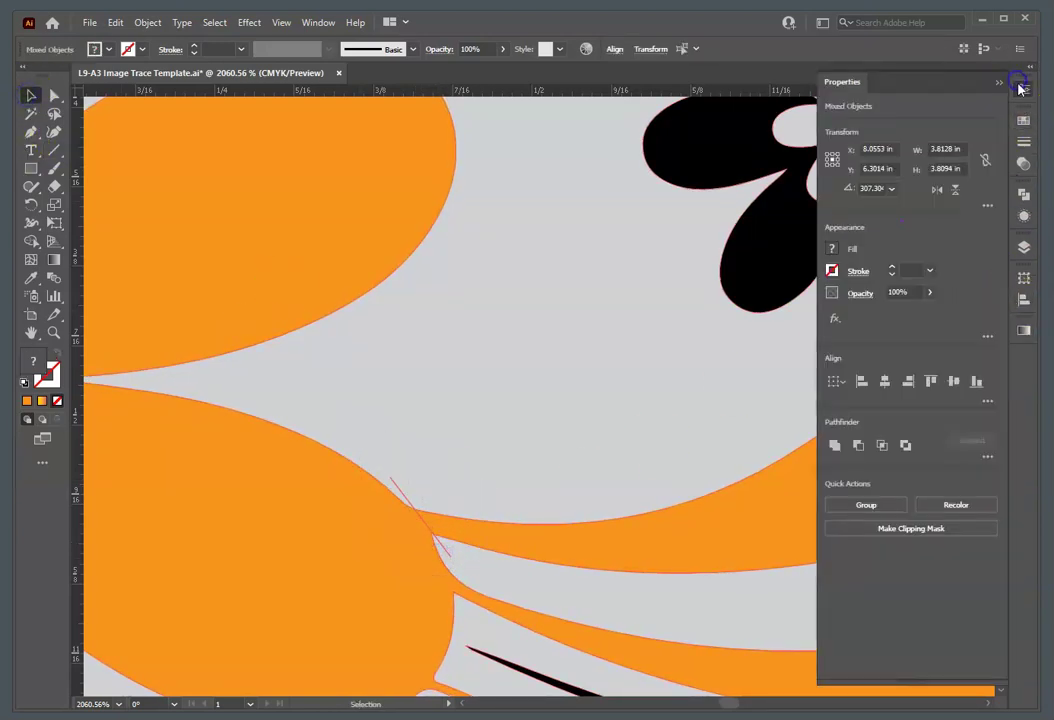
pyautogui.click(988, 456)
pyautogui.click(836, 540)
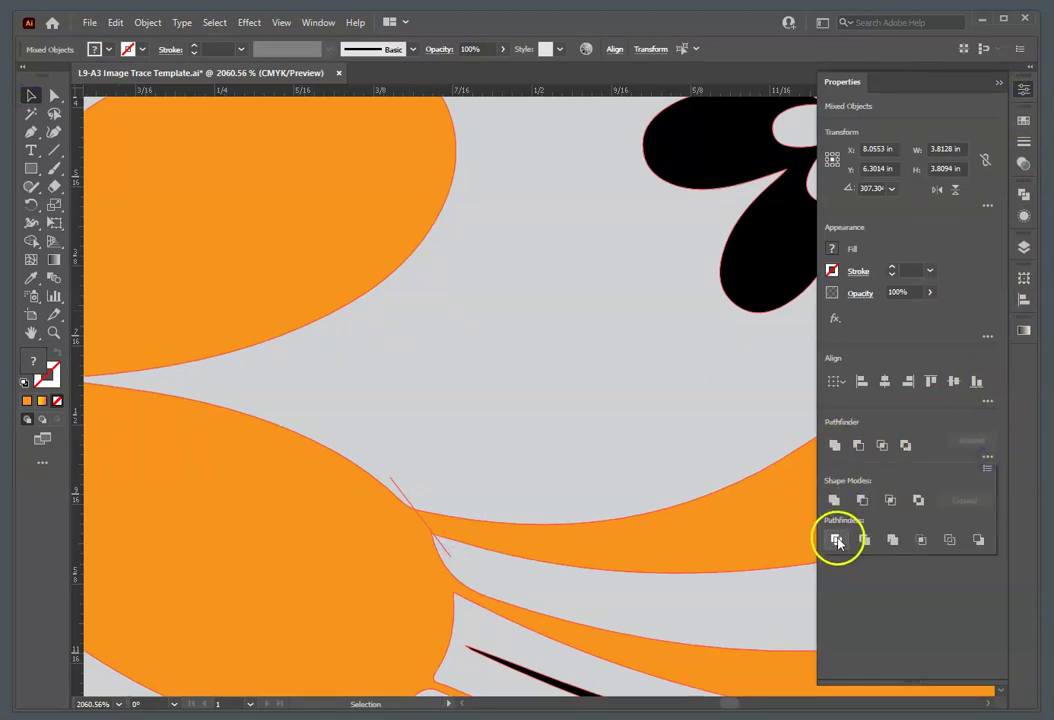
pyautogui.click(590, 549)
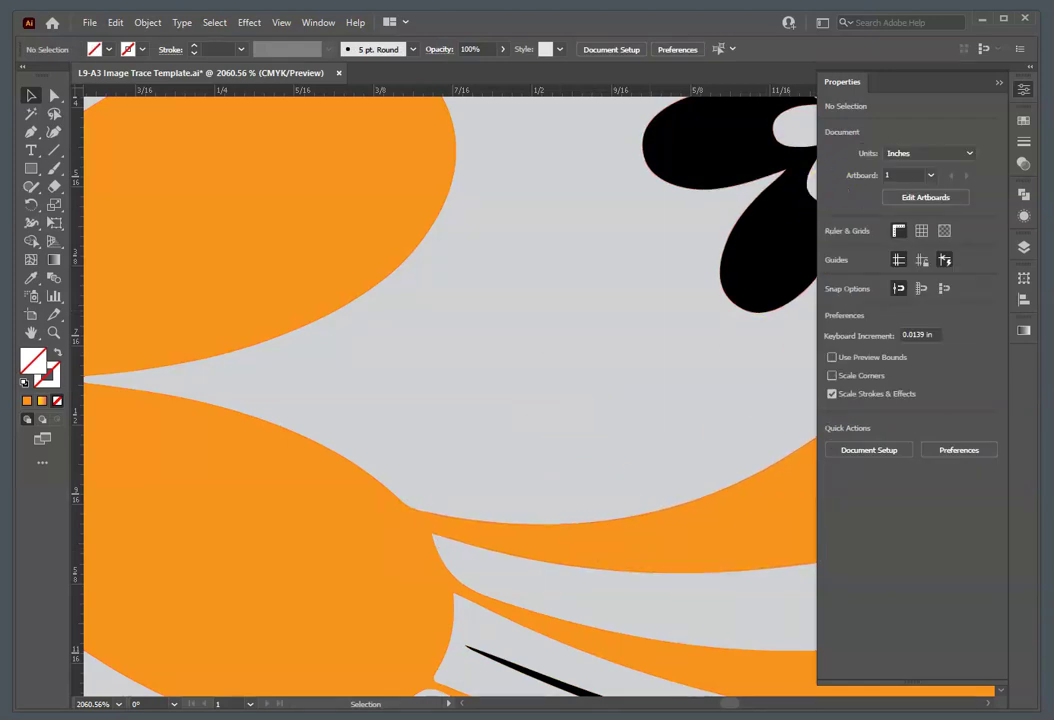
# - Fill the swirl's whole group red, then undo that recolour
pyautogui.click(1023, 119)
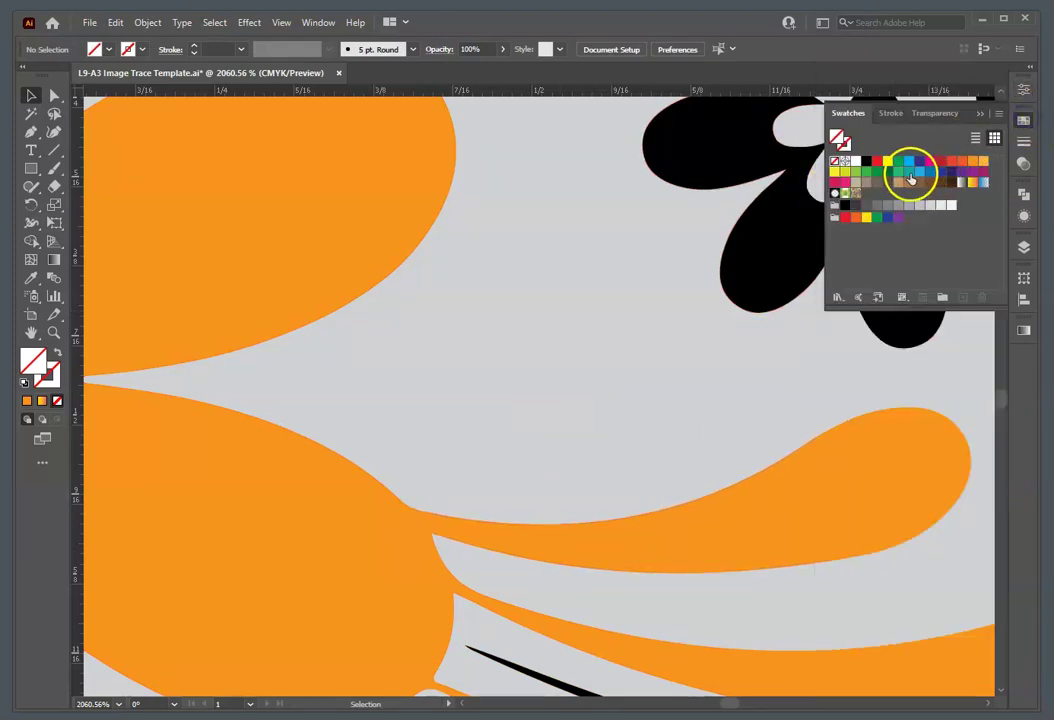
pyautogui.click(910, 177)
pyautogui.click(587, 557)
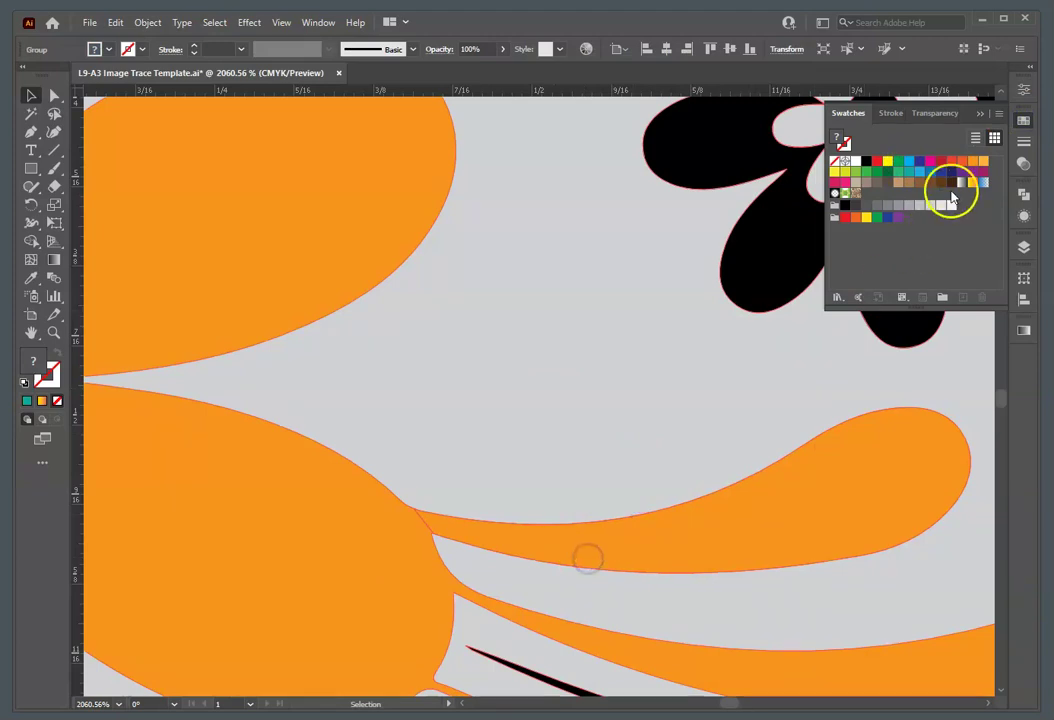
pyautogui.click(940, 161)
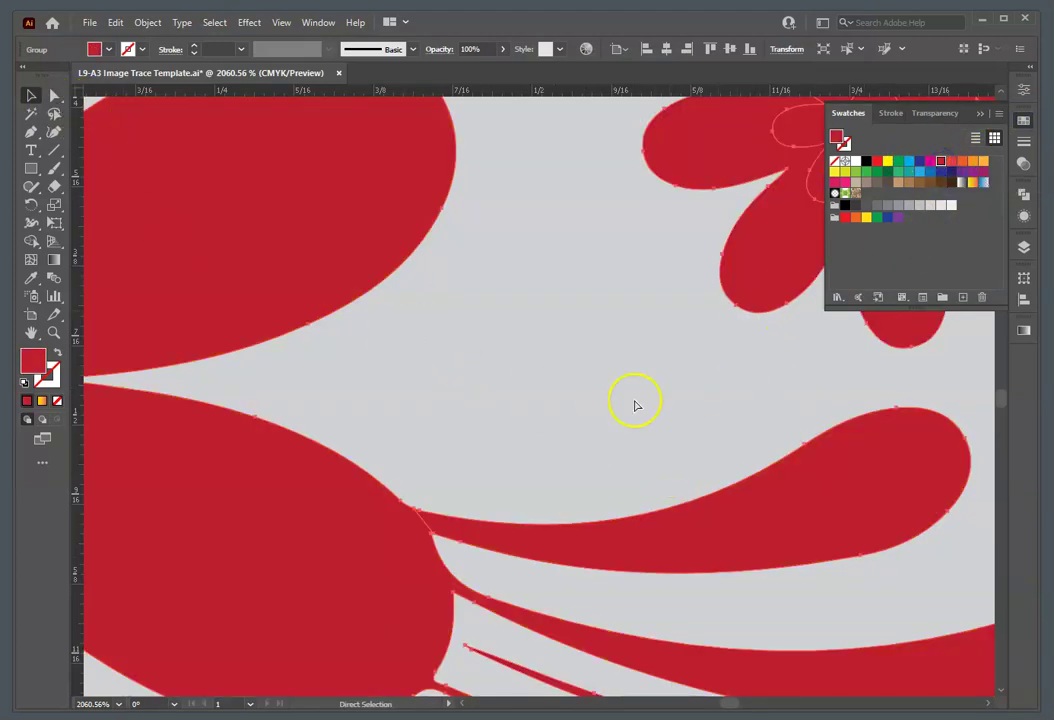
pyautogui.hotkey('ctrl', 'z')
pyautogui.click(603, 416)
# - Fill only the swirl path red with Direct Selection and zoom out to the panels
pyautogui.click(650, 540)
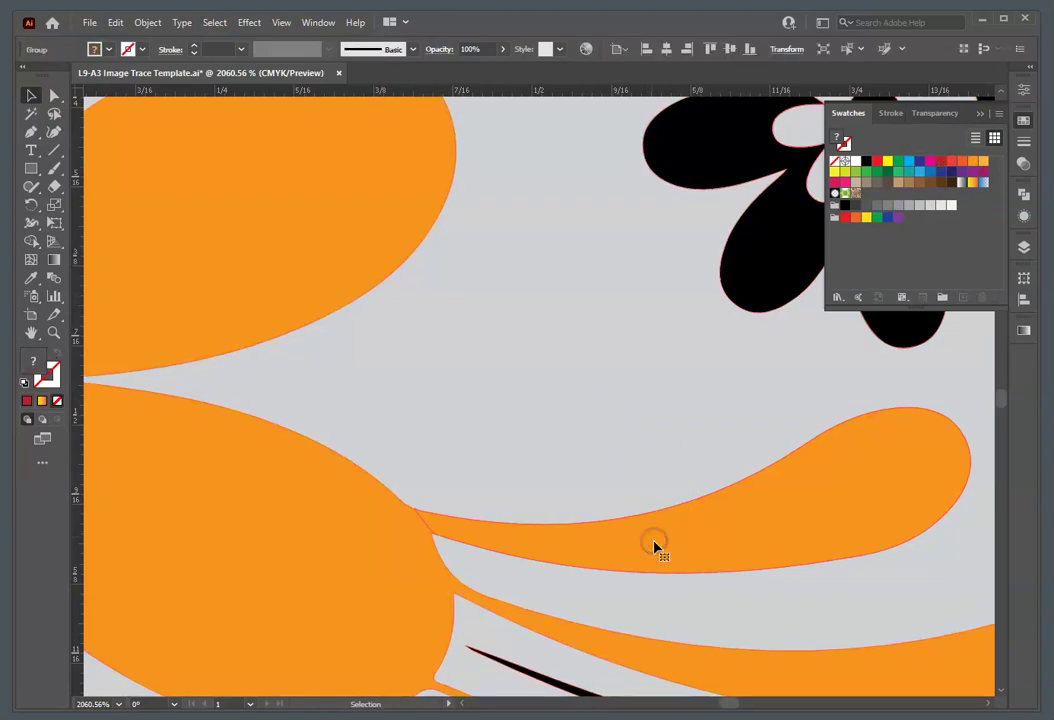
pyautogui.click(54, 95)
pyautogui.click(452, 308)
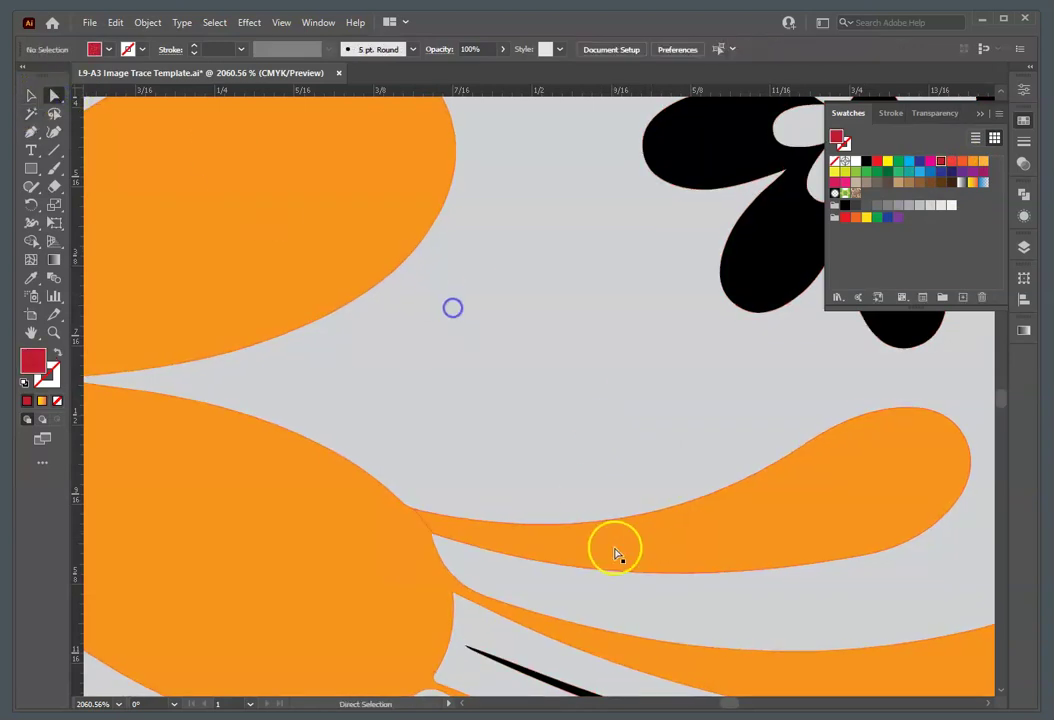
pyautogui.click(620, 551)
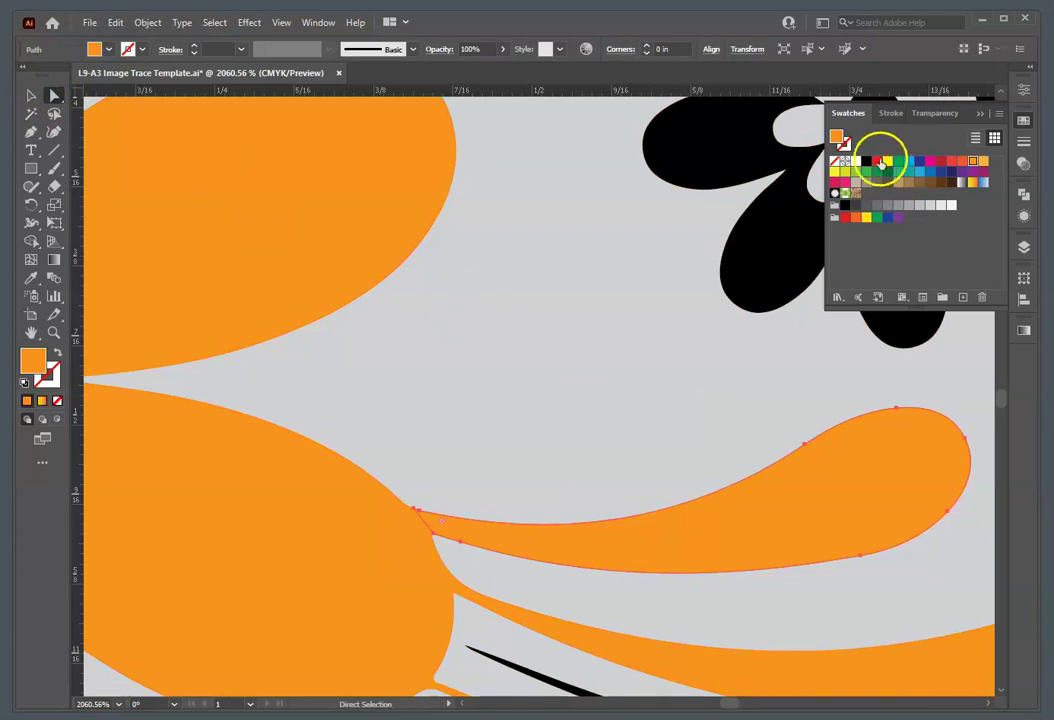
pyautogui.click(877, 161)
pyautogui.click(613, 354)
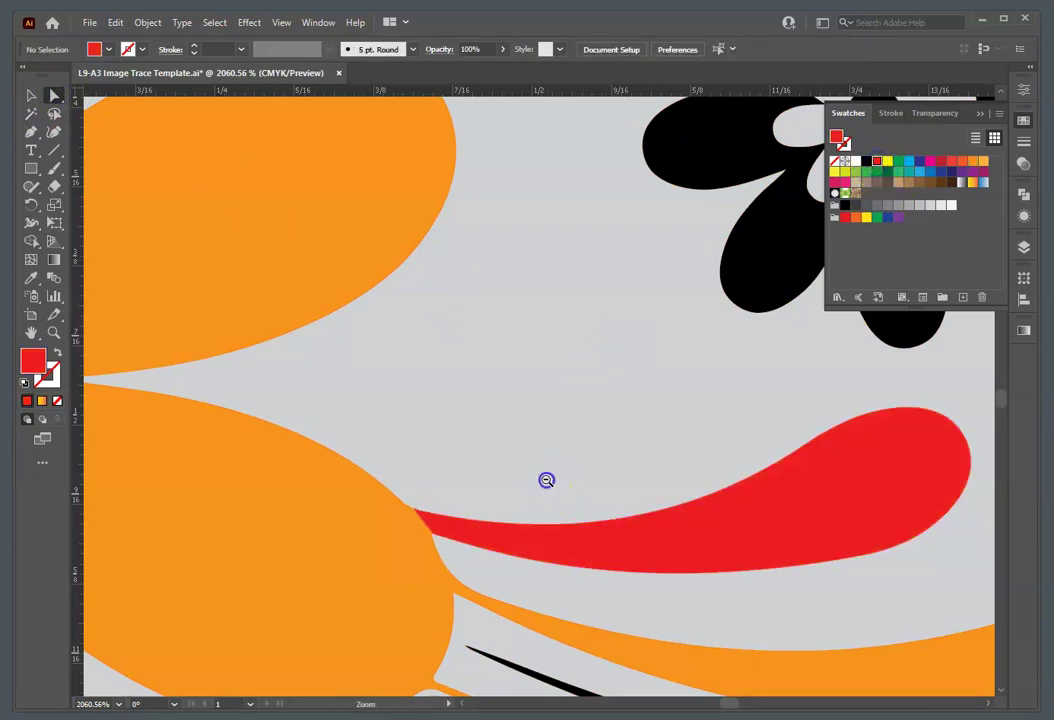
pyautogui.keyDown('ctrl'); pyautogui.keyDown('alt'); pyautogui.click(546, 480); pyautogui.keyUp('alt'); pyautogui.keyUp('ctrl')
pyautogui.keyDown('ctrl'); pyautogui.keyDown('alt'); pyautogui.click(520, 300); pyautogui.keyUp('alt'); pyautogui.keyUp('ctrl')
pyautogui.keyDown('ctrl'); pyautogui.keyDown('alt'); pyautogui.click(558, 398); pyautogui.keyUp('alt'); pyautogui.keyUp('ctrl')
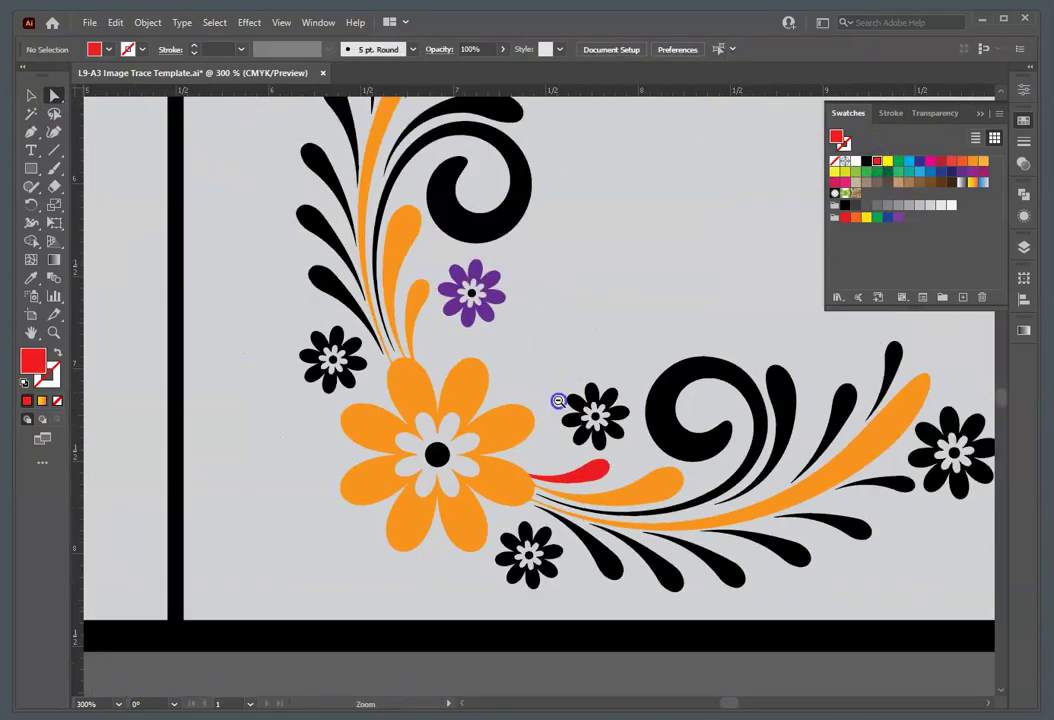
pyautogui.keyDown('ctrl'); pyautogui.keyDown('alt'); pyautogui.click(560, 400); pyautogui.keyUp('alt'); pyautogui.keyUp('ctrl')
pyautogui.keyDown('ctrl'); pyautogui.keyDown('alt'); pyautogui.click(560, 400); pyautogui.keyUp('alt'); pyautogui.keyUp('ctrl')
pyautogui.keyDown('ctrl'); pyautogui.keyDown('alt'); pyautogui.click(560, 400); pyautogui.keyUp('alt'); pyautogui.keyUp('ctrl')
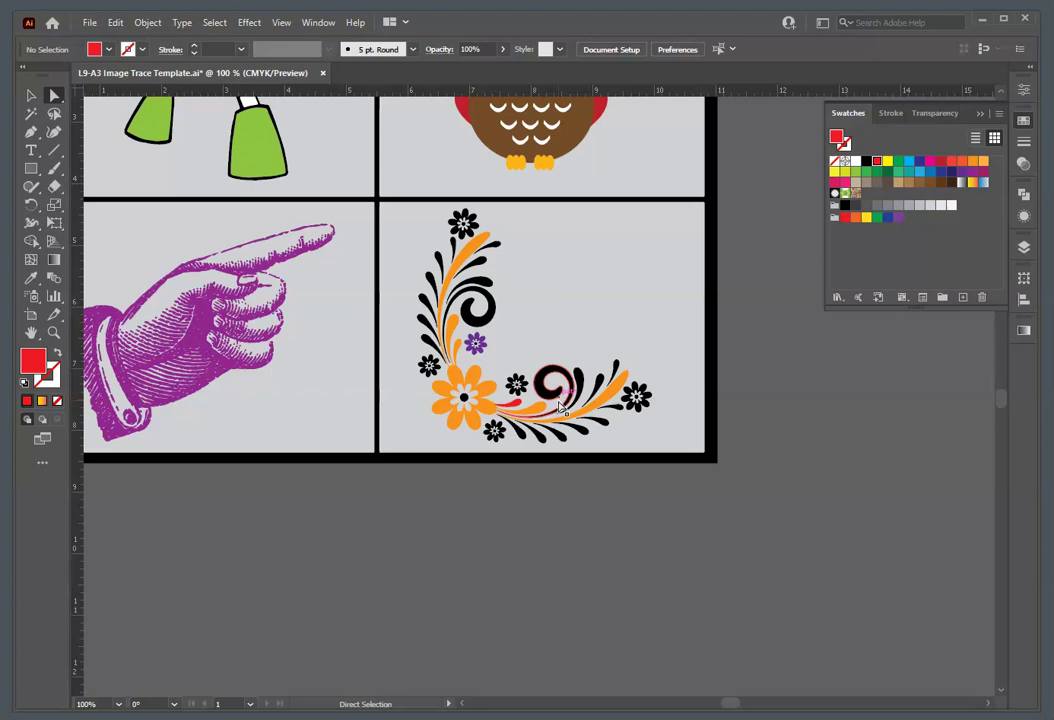
# - Save the artwork as Adobe PDF 'L9-A3 Image Trace Template' with default PDF settings
pyautogui.click(95, 29)
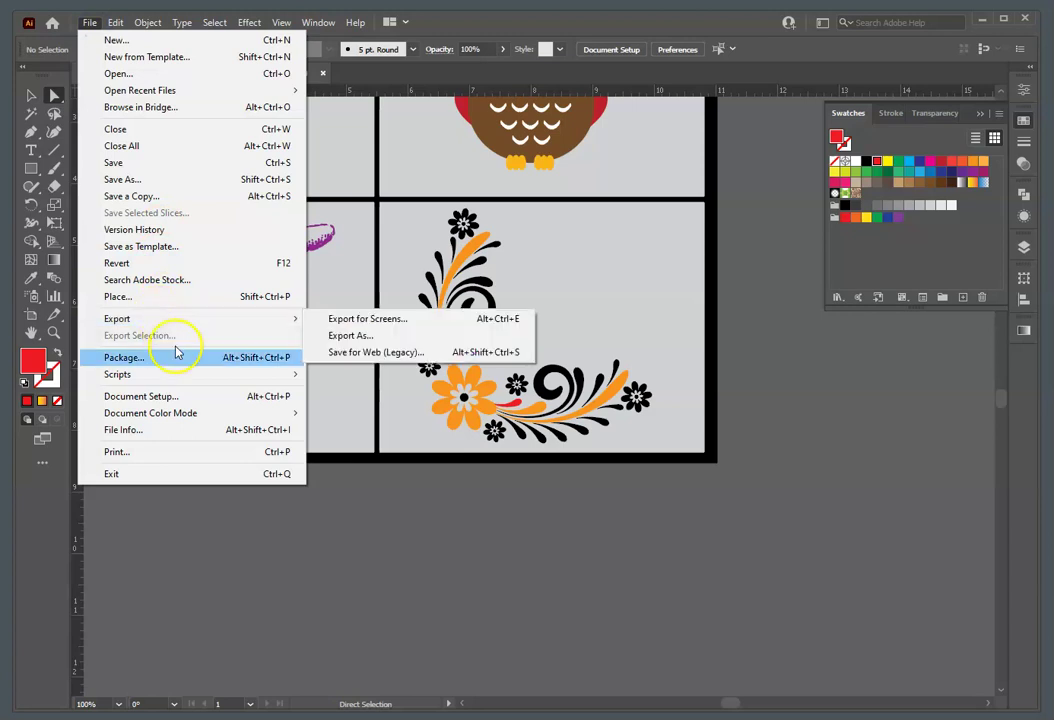
pyautogui.click(163, 181)
pyautogui.click(285, 362)
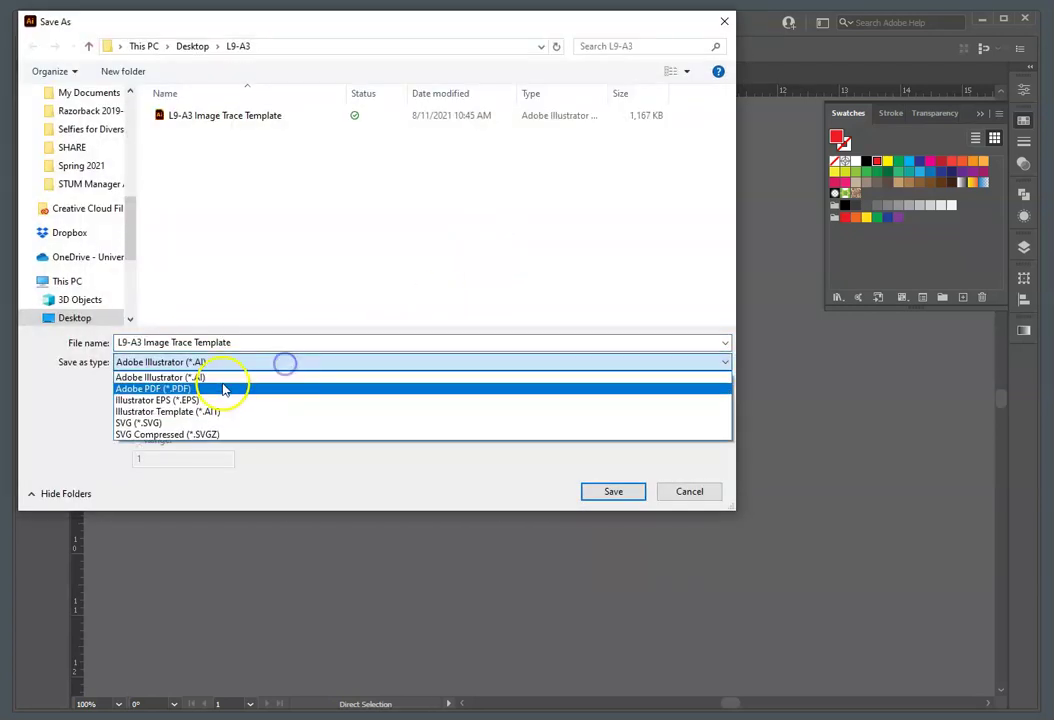
pyautogui.click(224, 389)
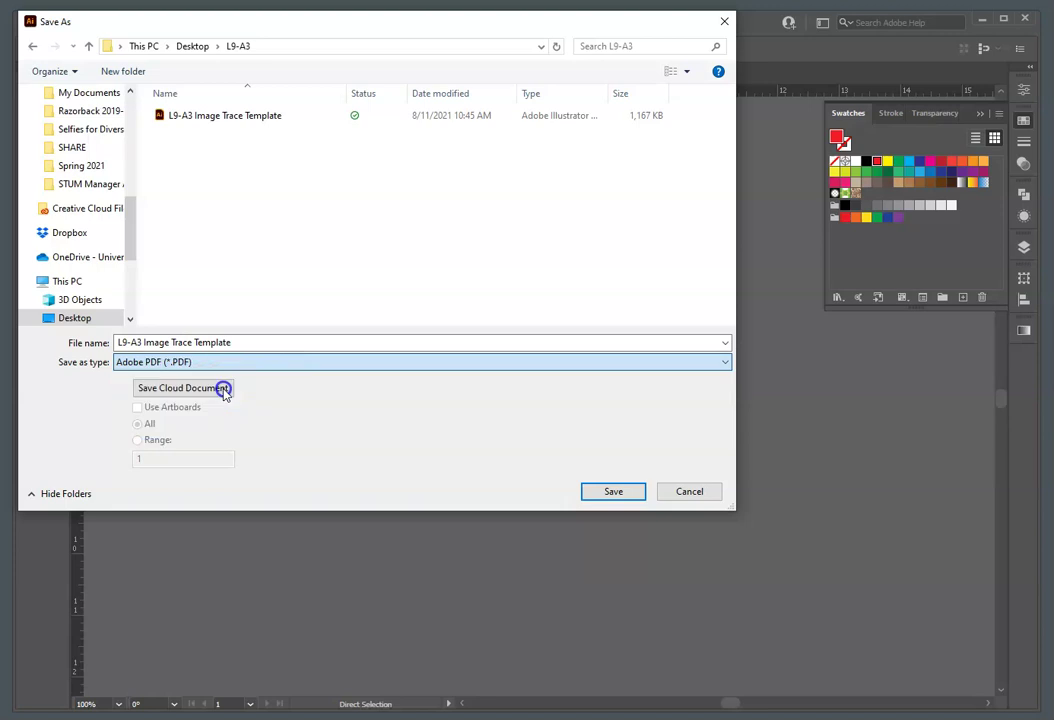
pyautogui.click(615, 496)
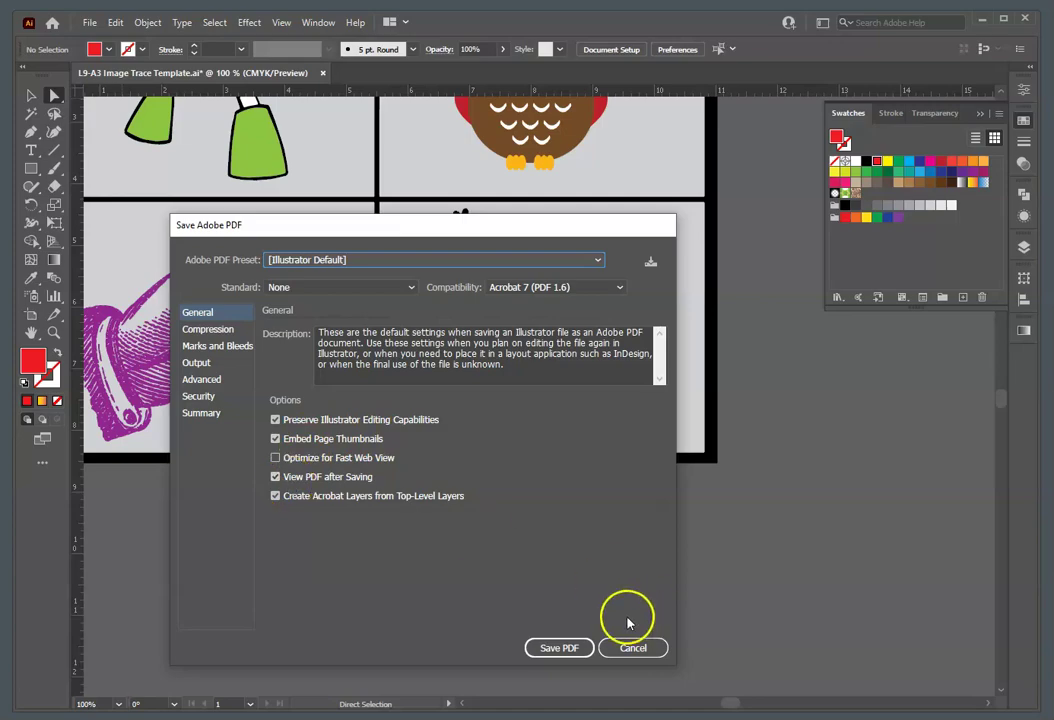
pyautogui.click(560, 648)
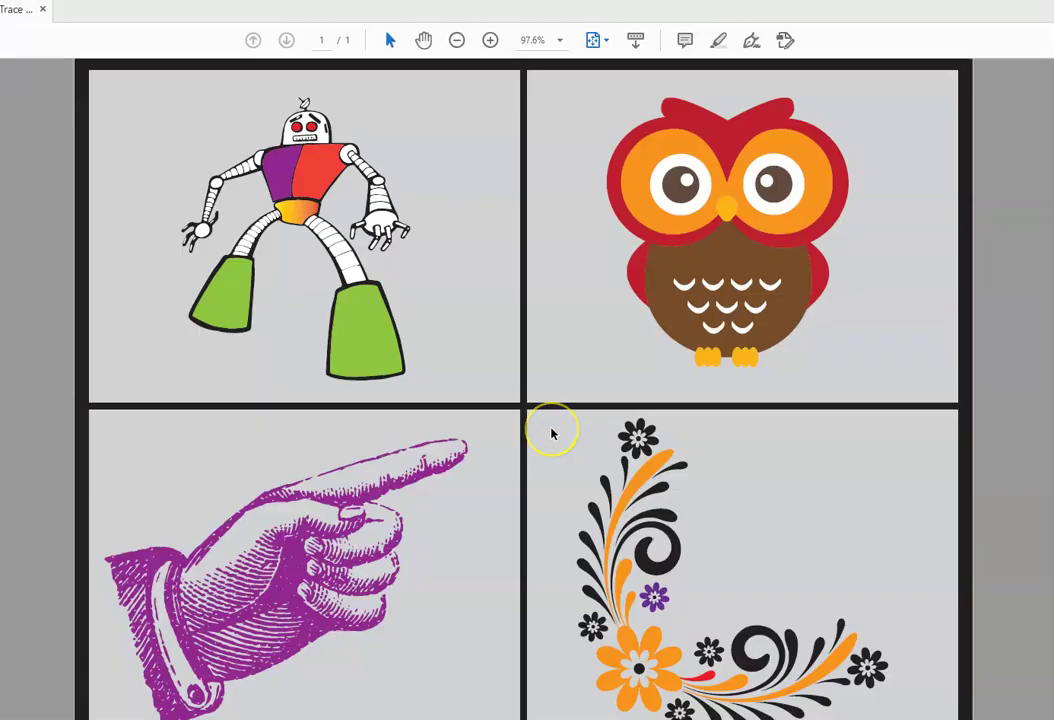